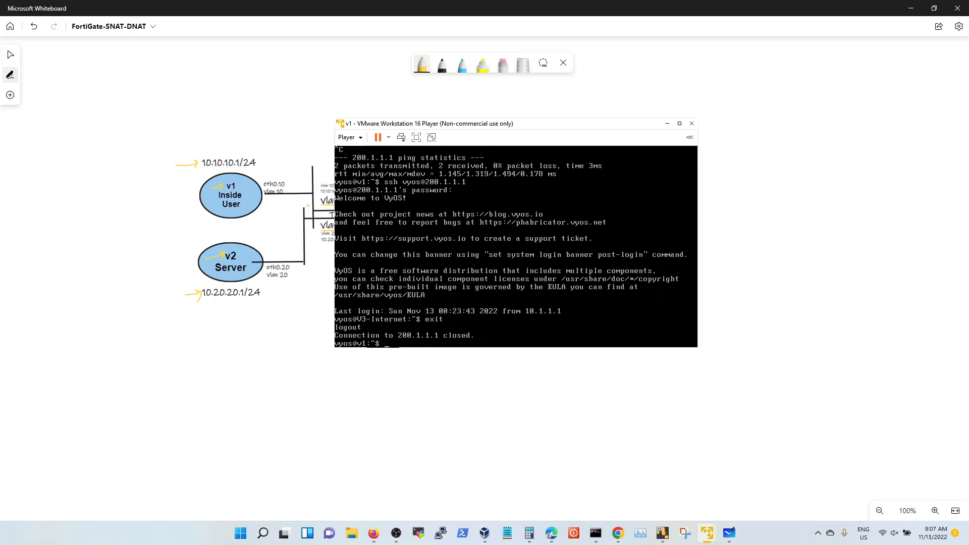
Step: Examine the LAN segment assigned to the v1 virtual machine's first network adapter and close its settings without changes
{"action": "left_click_drag", "start_coordinate": [461, 125], "coordinate": [630, 119]}
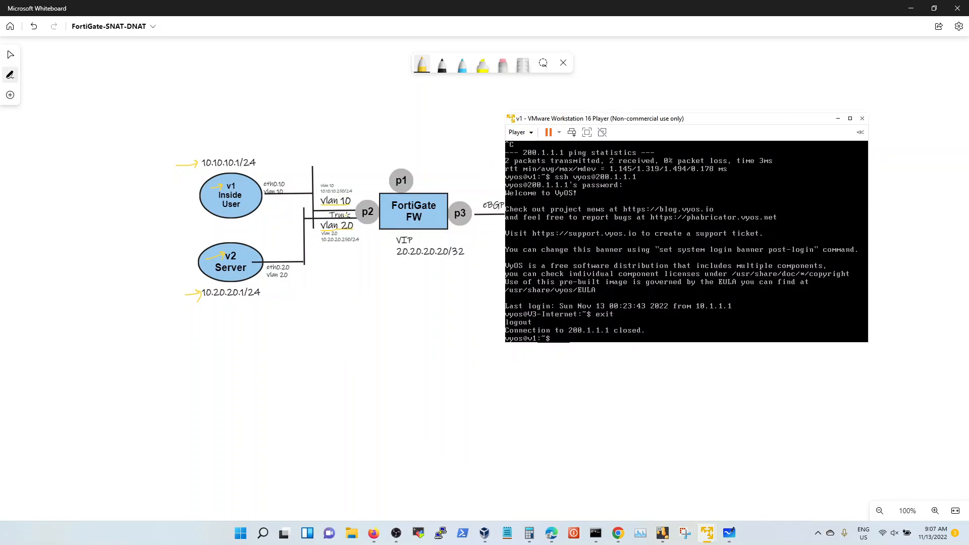
{"action": "left_click", "coordinate": [529, 135]}
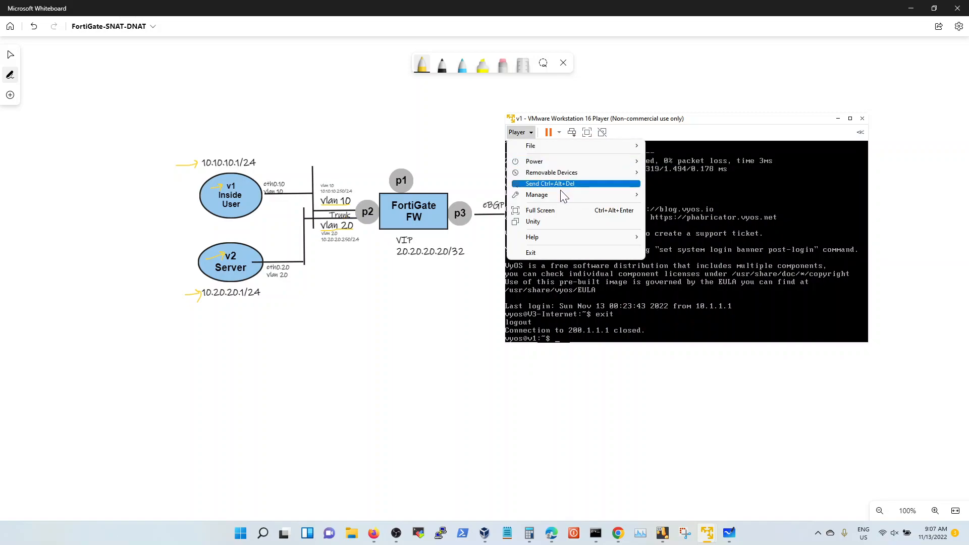
{"action": "mouse_move", "coordinate": [563, 194]}
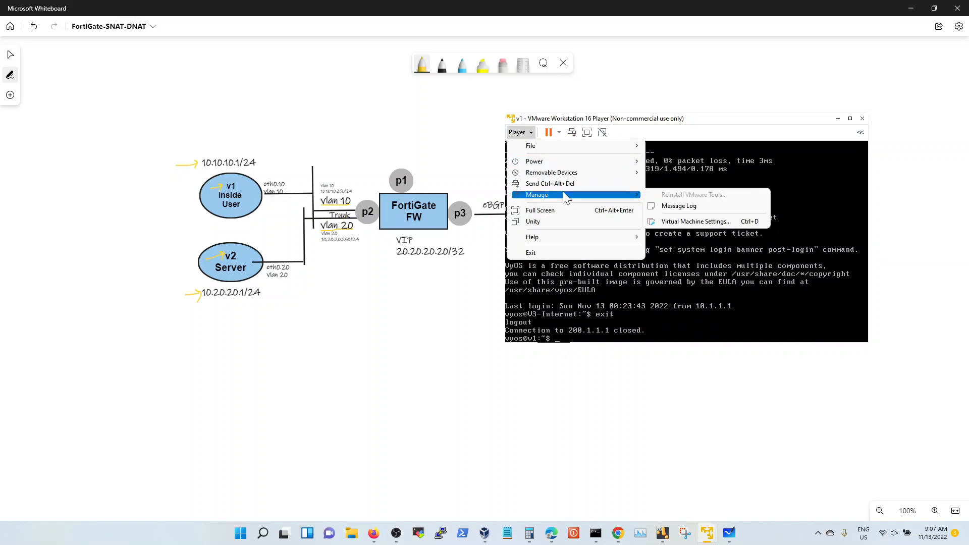
{"action": "left_click", "coordinate": [686, 221]}
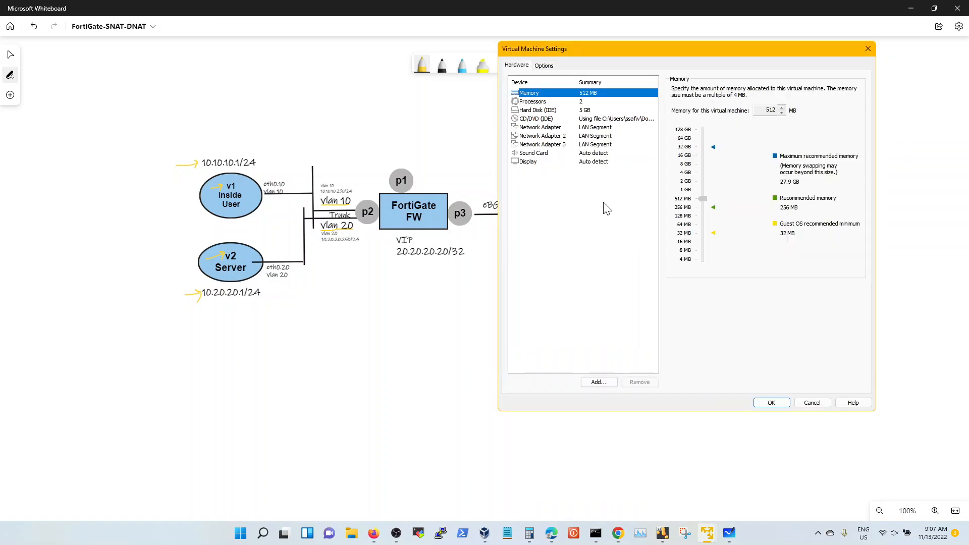
{"action": "left_click", "coordinate": [595, 129]}
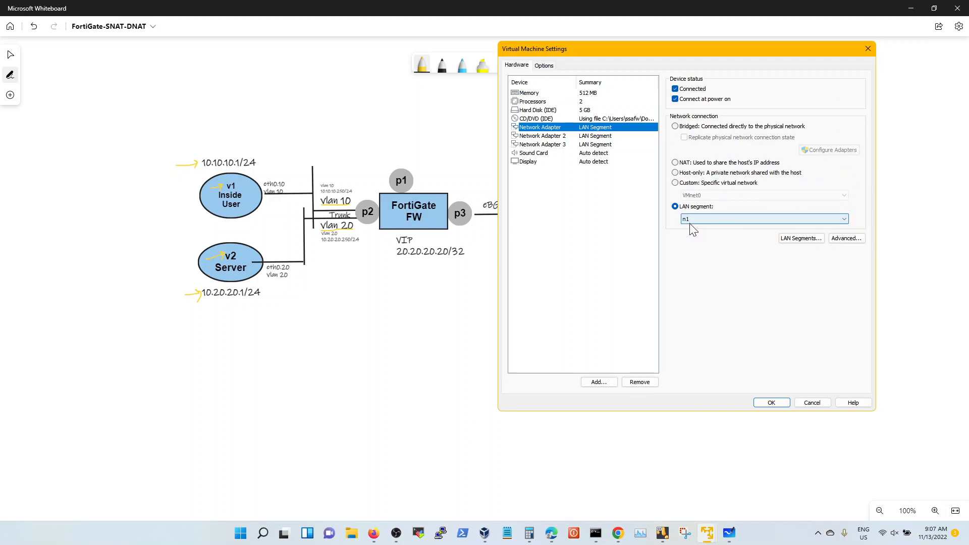
{"action": "left_click", "coordinate": [812, 403]}
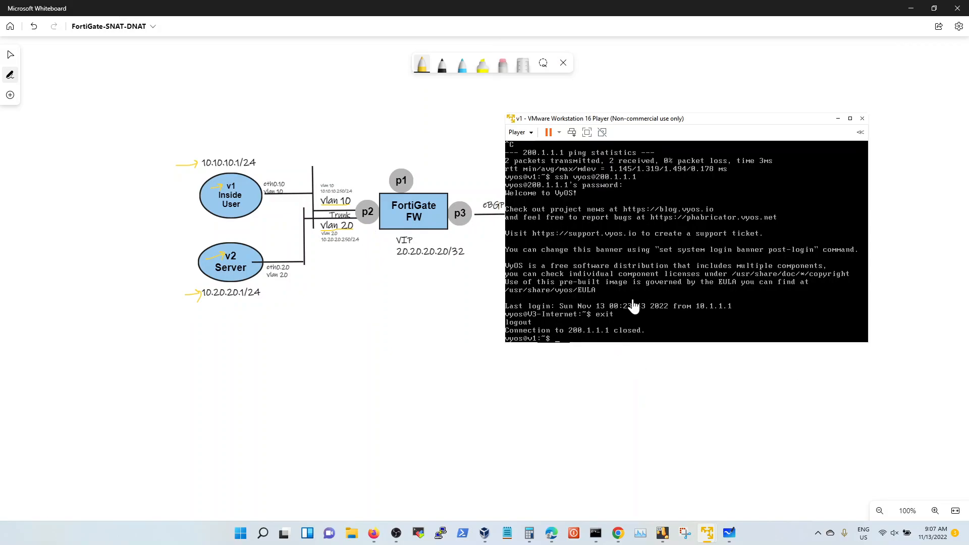
Step: Move the v1 console aside and check the LAN segment of the v2 virtual machine's first network adapter
{"action": "left_click_drag", "start_coordinate": [709, 121], "coordinate": [339, 63]}
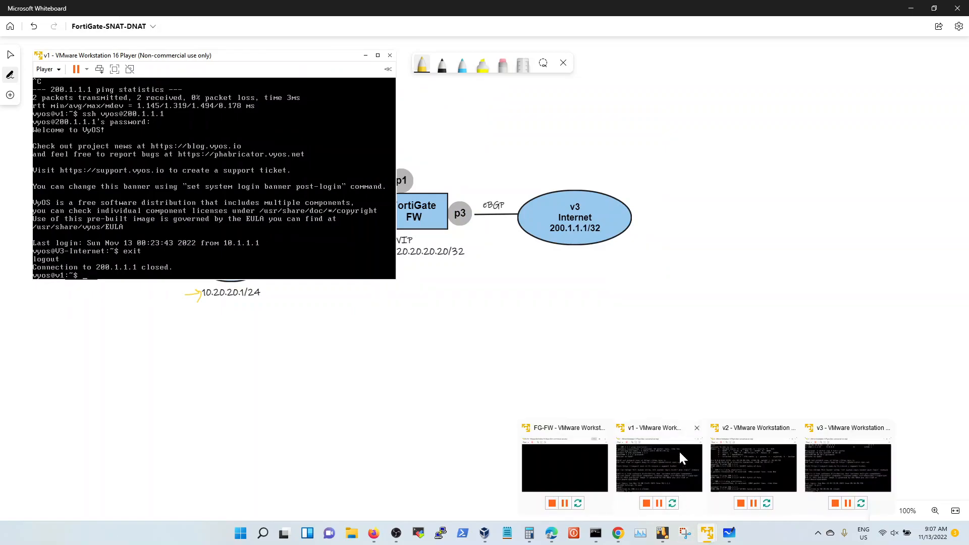
{"action": "left_click", "coordinate": [743, 436]}
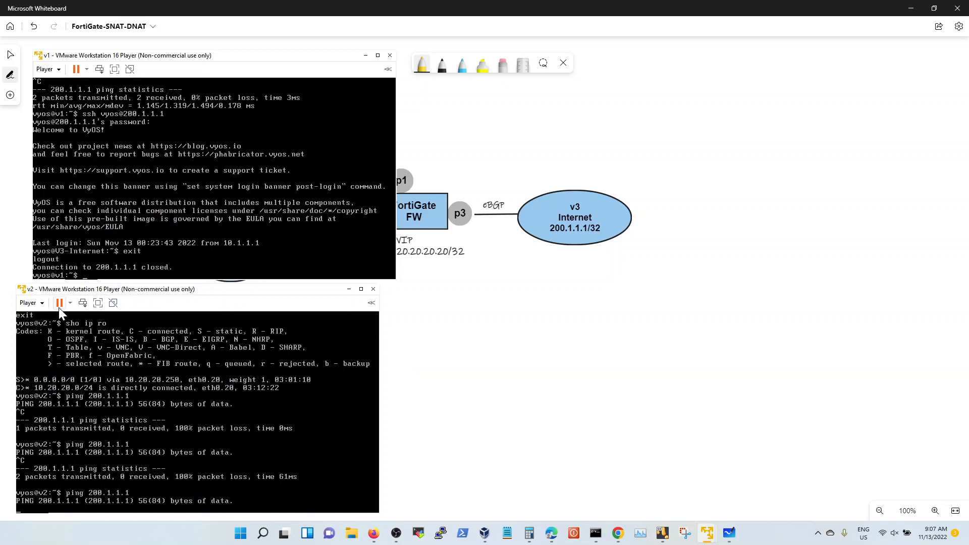
{"action": "left_click", "coordinate": [44, 307]}
{"action": "mouse_move", "coordinate": [82, 363]}
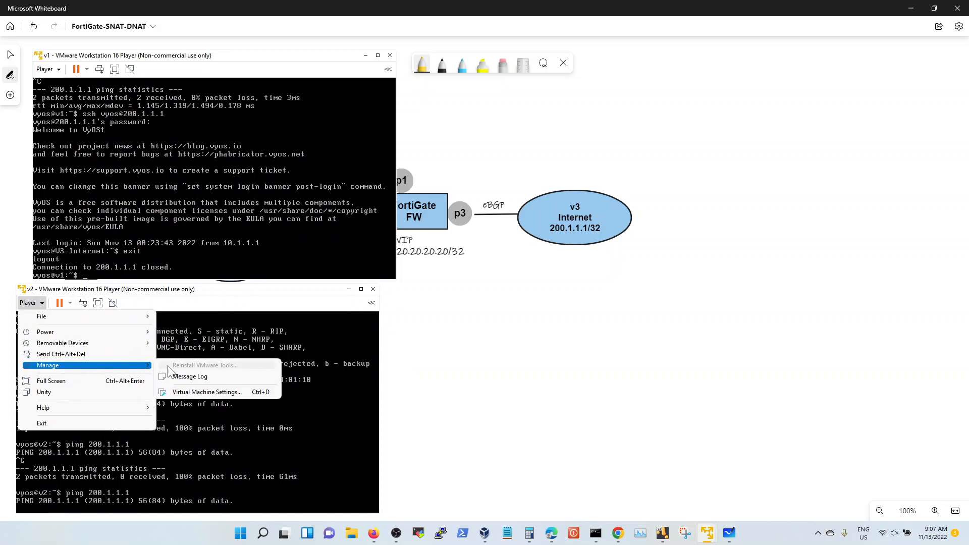
{"action": "left_click", "coordinate": [187, 393]}
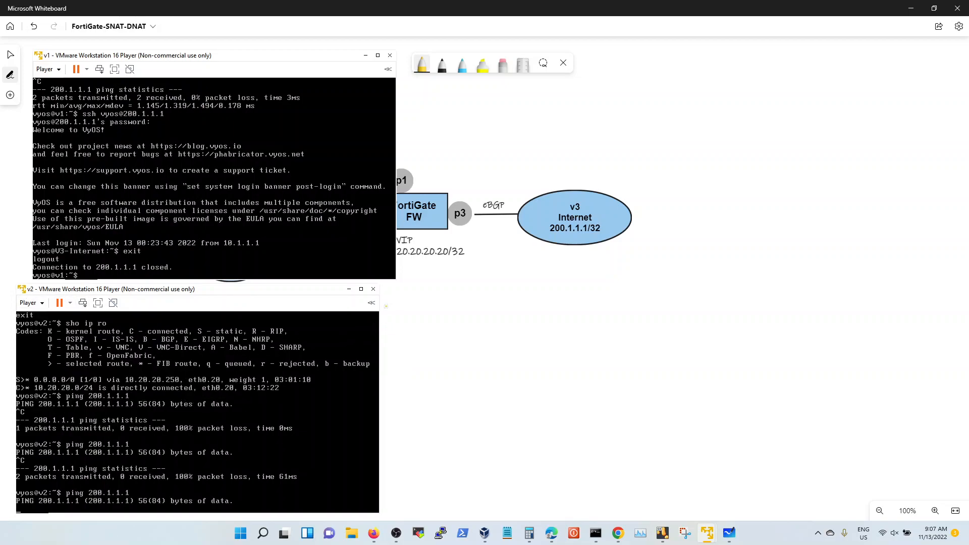
{"action": "left_click", "coordinate": [111, 234]}
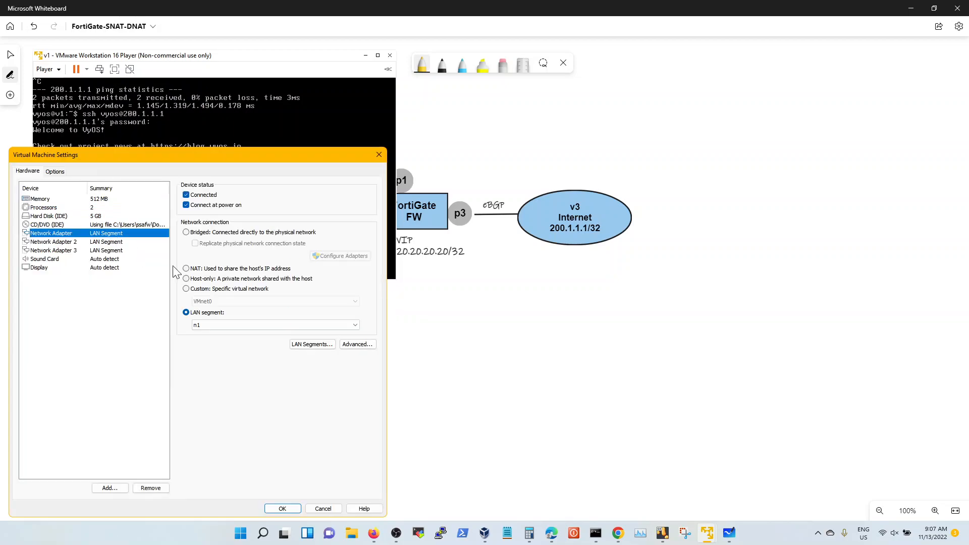
{"action": "left_click", "coordinate": [323, 508]}
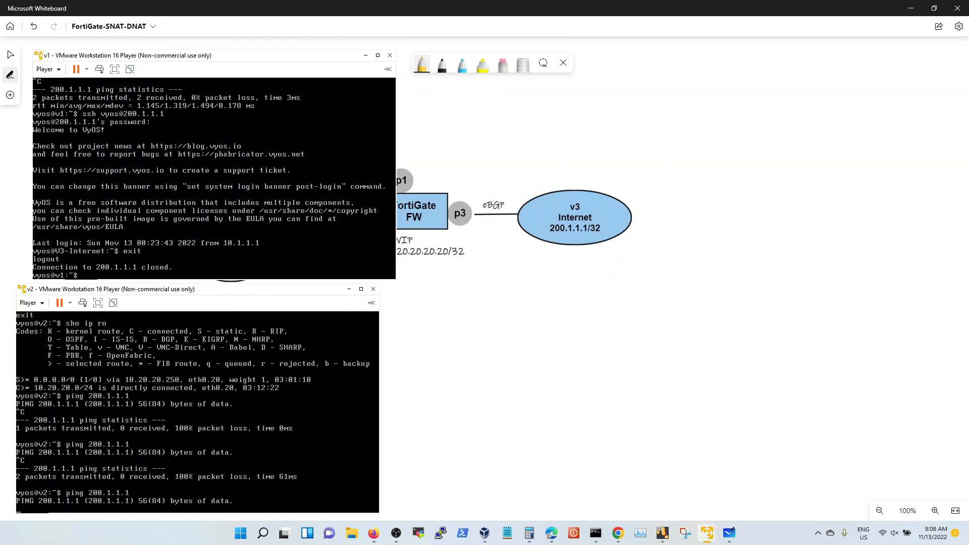
Step: Examine the network connections of the first three network adapters in the FG-FW virtual machine's settings
{"action": "left_click_drag", "start_coordinate": [0, 134], "coordinate": [425, 194]}
{"action": "left_click_drag", "start_coordinate": [315, 195], "coordinate": [400, 194]}
{"action": "left_click", "coordinate": [343, 208]}
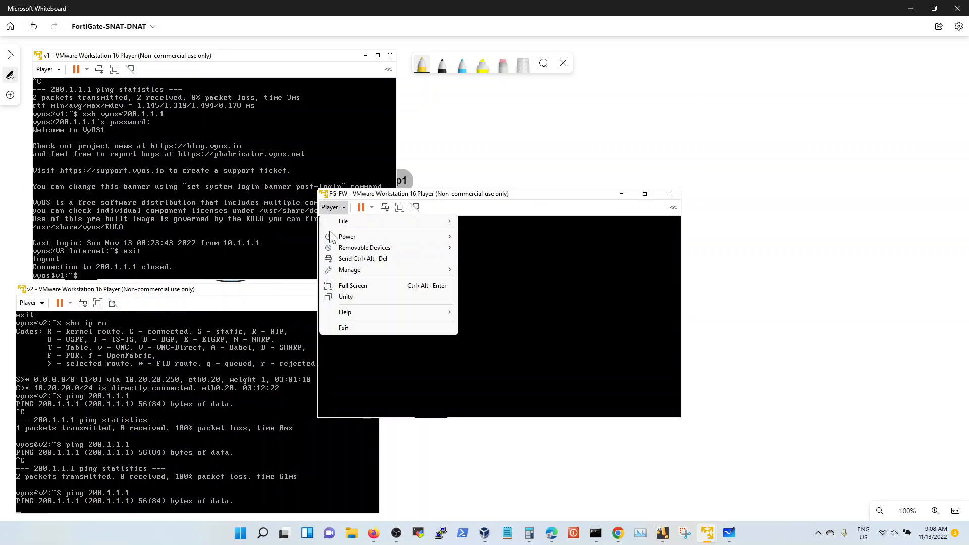
{"action": "mouse_move", "coordinate": [387, 272]}
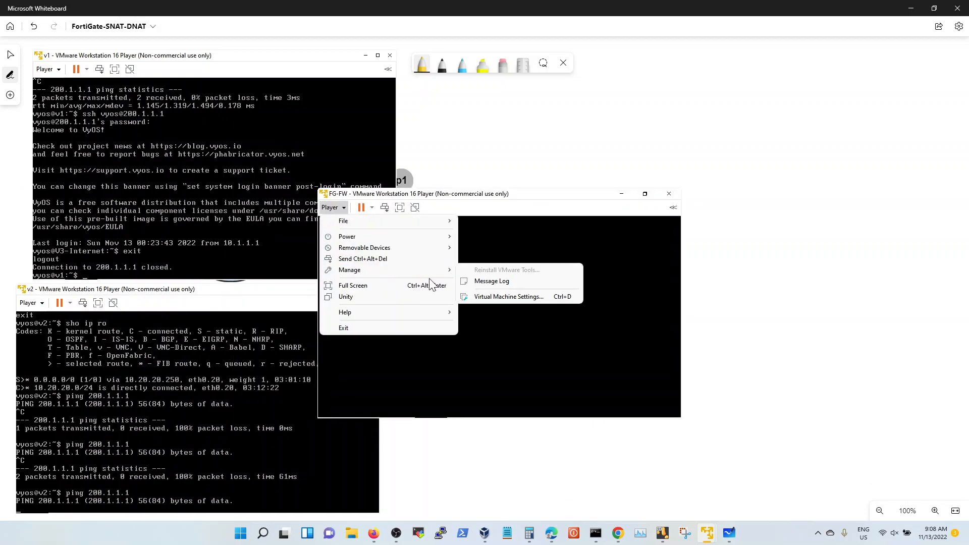
{"action": "left_click", "coordinate": [489, 298]}
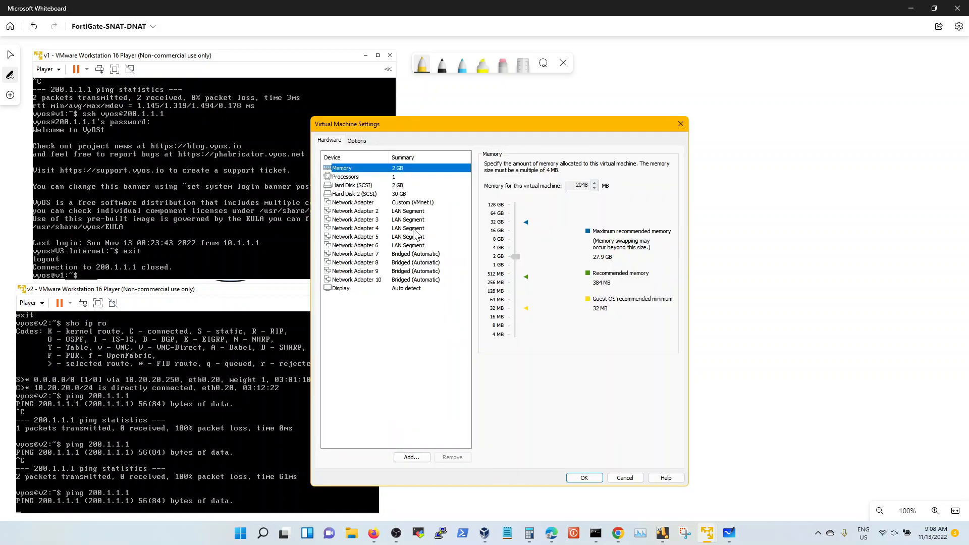
{"action": "left_click", "coordinate": [424, 204]}
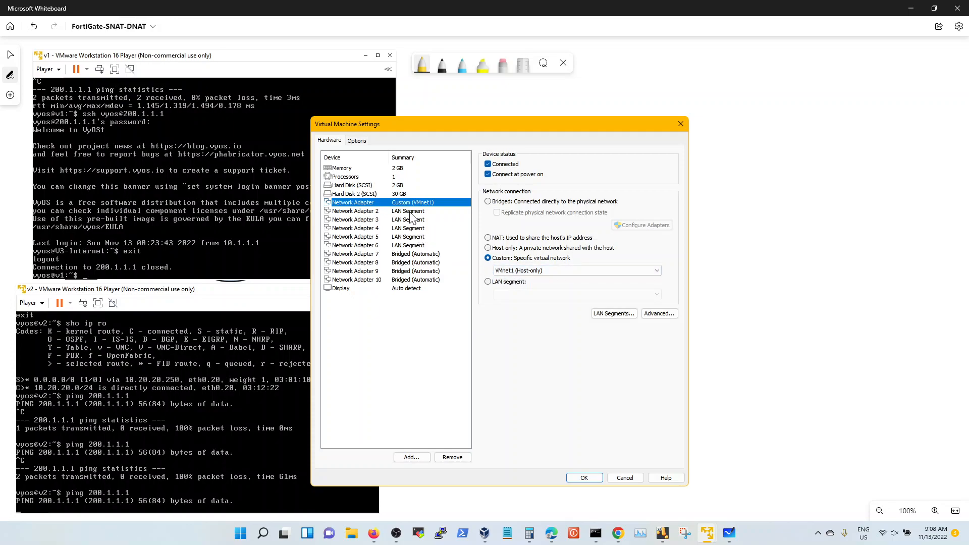
{"action": "left_click", "coordinate": [412, 213]}
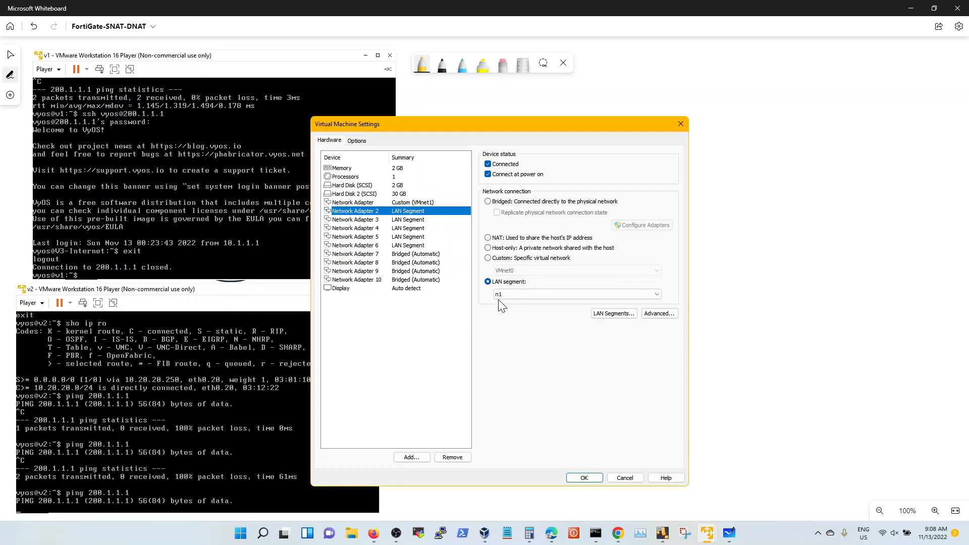
{"action": "left_click", "coordinate": [409, 222]}
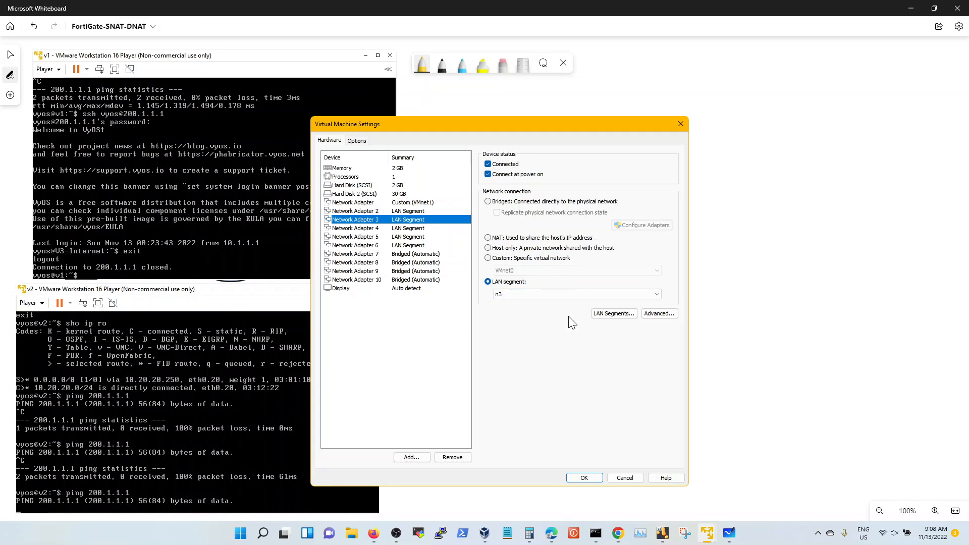
Step: Look up the host's VMnet1 IPv4 address in Command Prompt for FG-FW's first adapter, and close the FG-FW settings without changes
{"action": "left_click", "coordinate": [432, 204]}
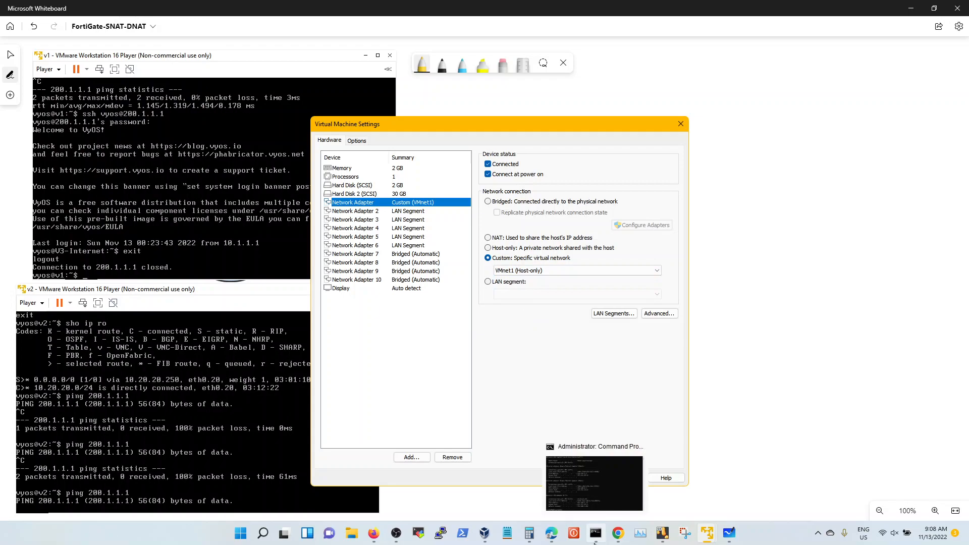
{"action": "left_click", "coordinate": [596, 535]}
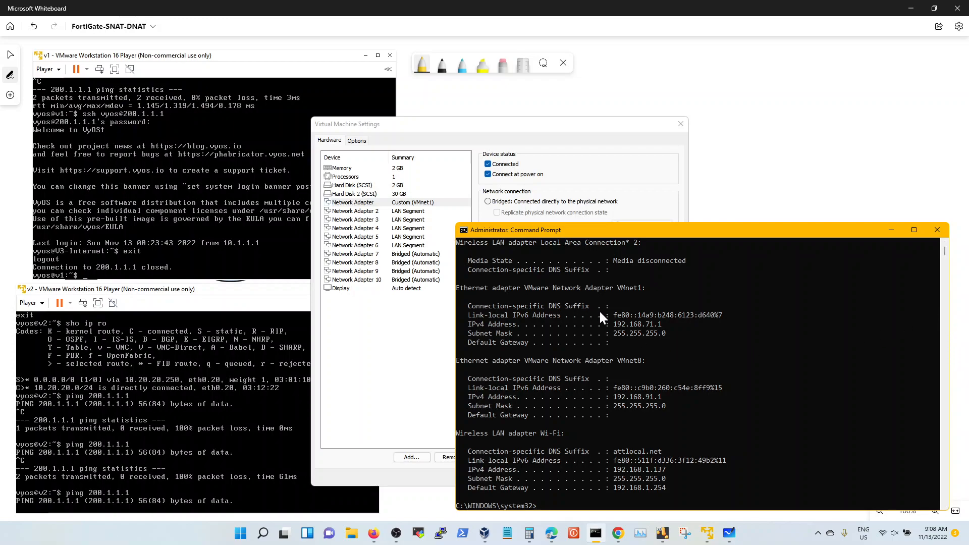
{"action": "left_click_drag", "start_coordinate": [613, 289], "coordinate": [643, 286]}
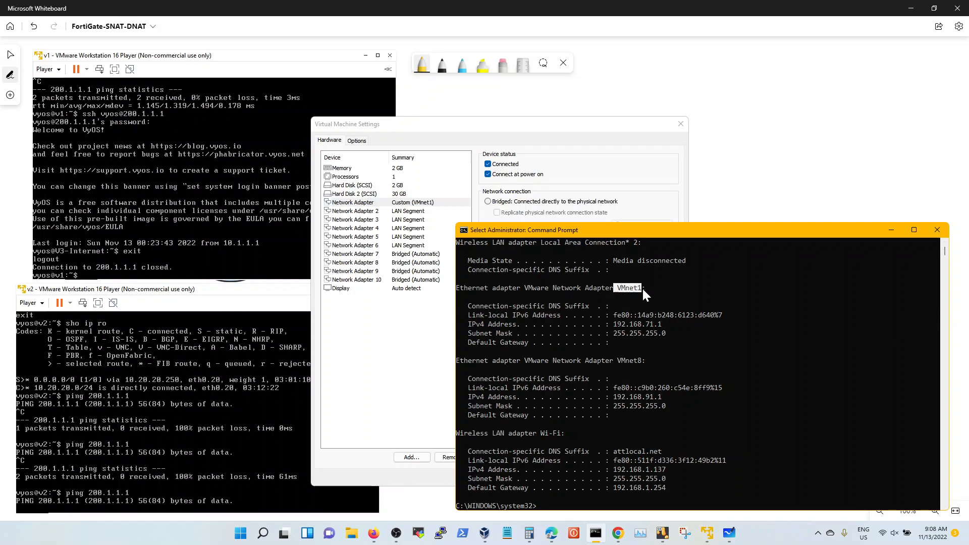
{"action": "left_click_drag", "start_coordinate": [610, 325], "coordinate": [656, 326]}
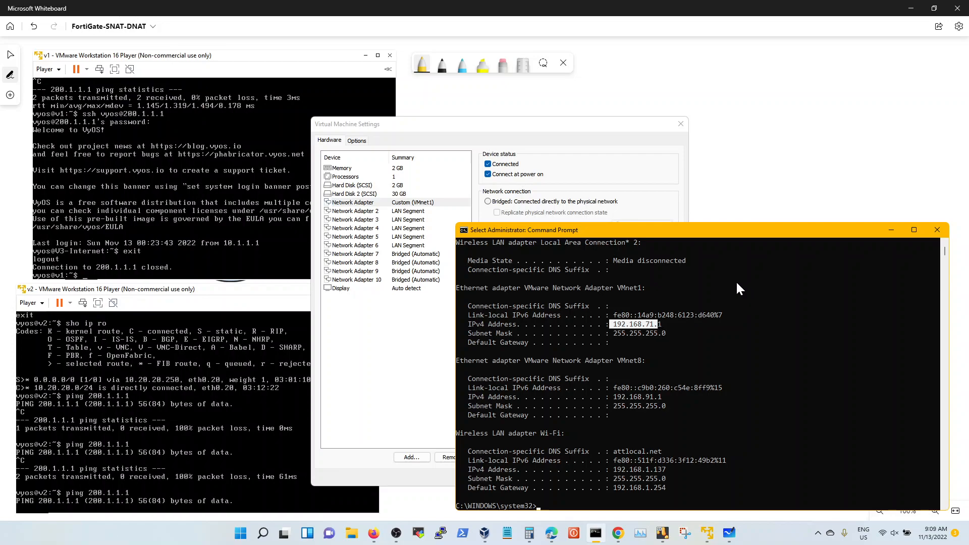
{"action": "left_click", "coordinate": [892, 229]}
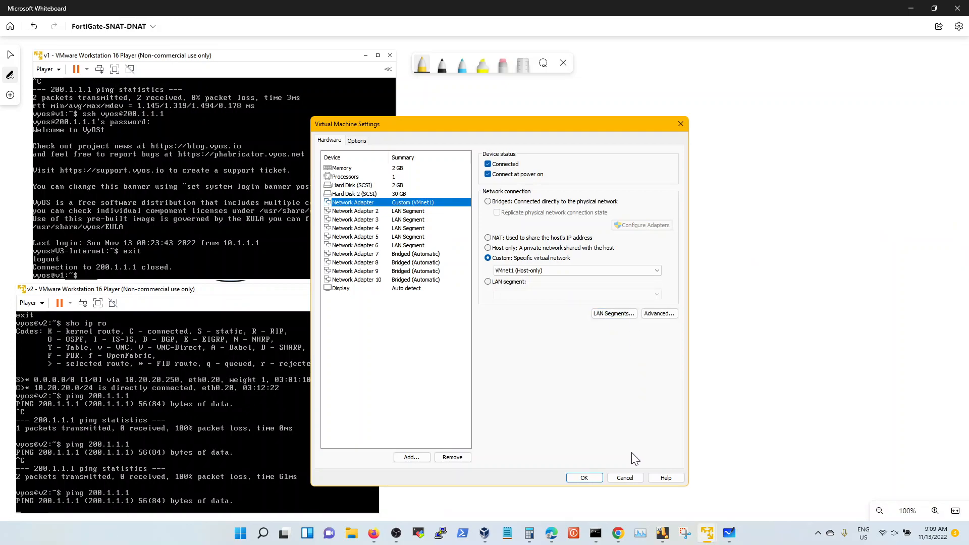
{"action": "left_click", "coordinate": [626, 476]}
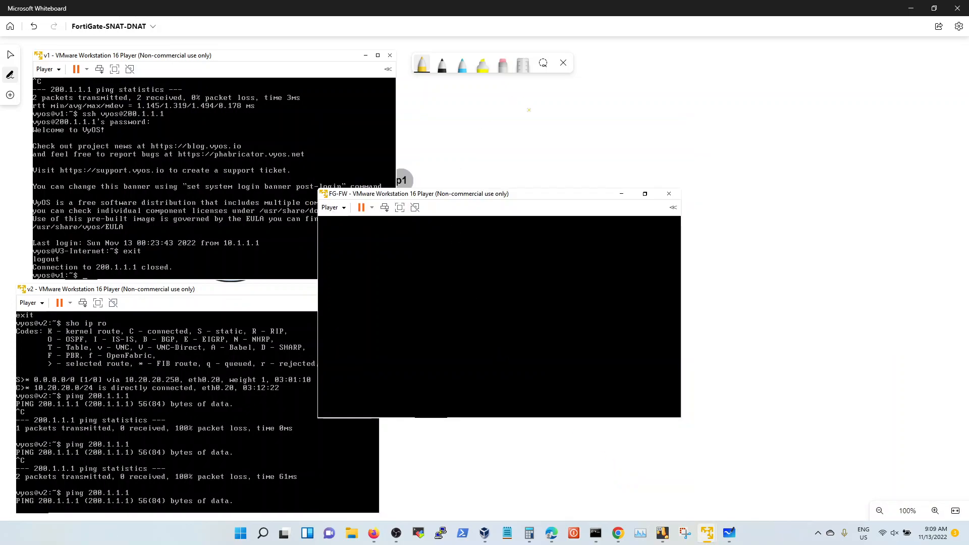
Step: On the whiteboard diagram, link p1 to a sketched computer labelled VMNet1, and circle the VLAN interface labels beside v1 and v2
{"action": "left_click", "coordinate": [581, 25]}
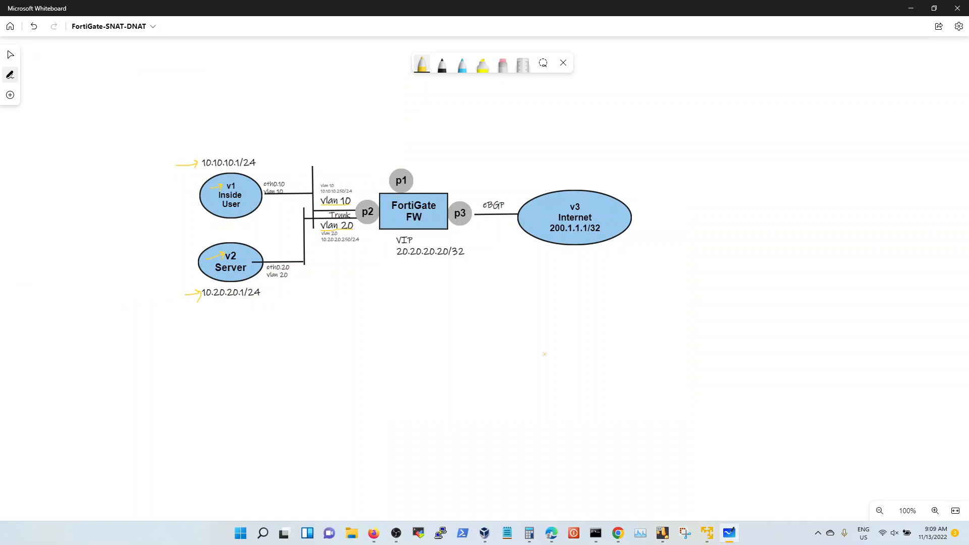
{"action": "mouse_move", "coordinate": [707, 532]}
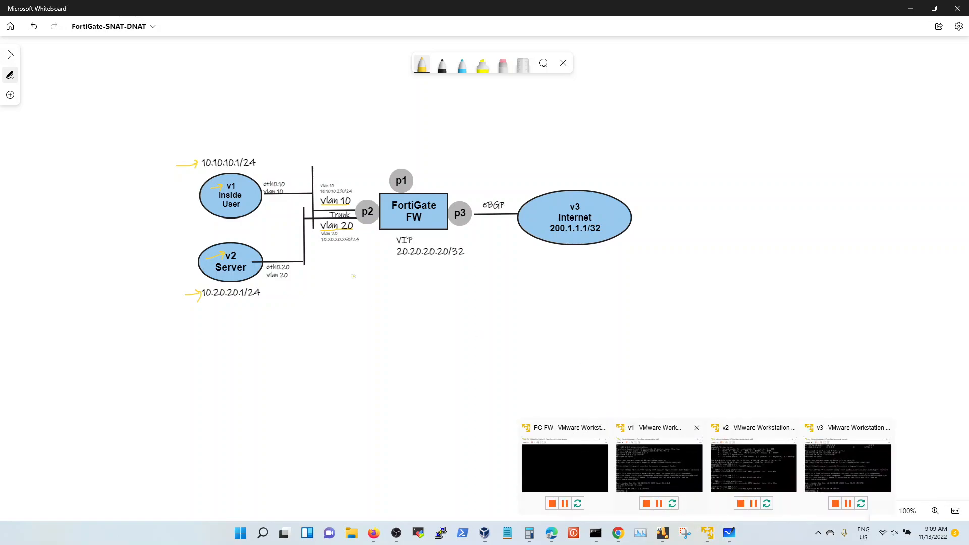
{"action": "left_click", "coordinate": [356, 244]}
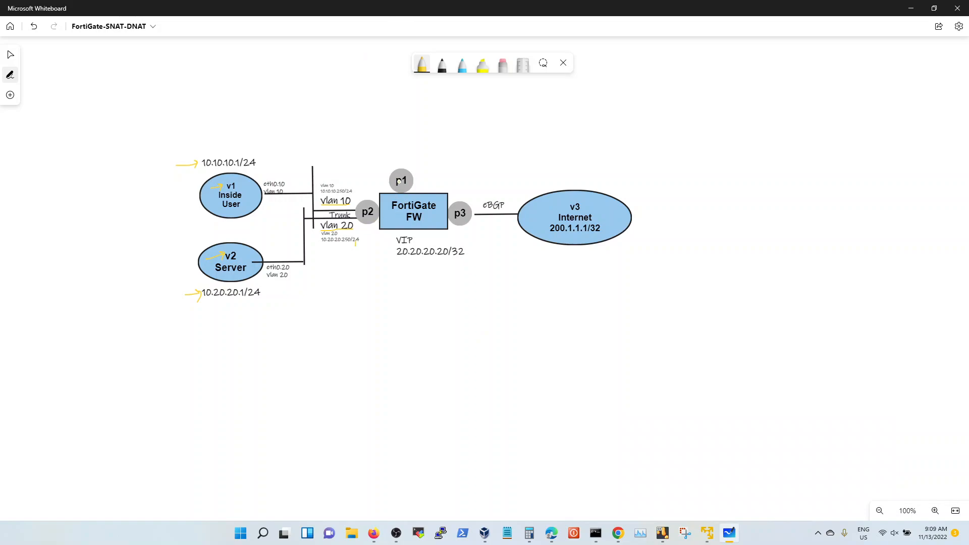
{"action": "mouse_move", "coordinate": [427, 155]}
{"action": "left_mouse_down"}
{"action": "mouse_move", "coordinate": [438, 143]}
{"action": "mouse_move", "coordinate": [477, 152]}
{"action": "left_mouse_up"}
{"action": "left_click_drag", "start_coordinate": [470, 146], "coordinate": [491, 148]}
{"action": "mouse_move", "coordinate": [471, 108]}
{"action": "left_mouse_down"}
{"action": "mouse_move", "coordinate": [509, 130]}
{"action": "mouse_move", "coordinate": [512, 107]}
{"action": "mouse_move", "coordinate": [509, 131]}
{"action": "left_mouse_up"}
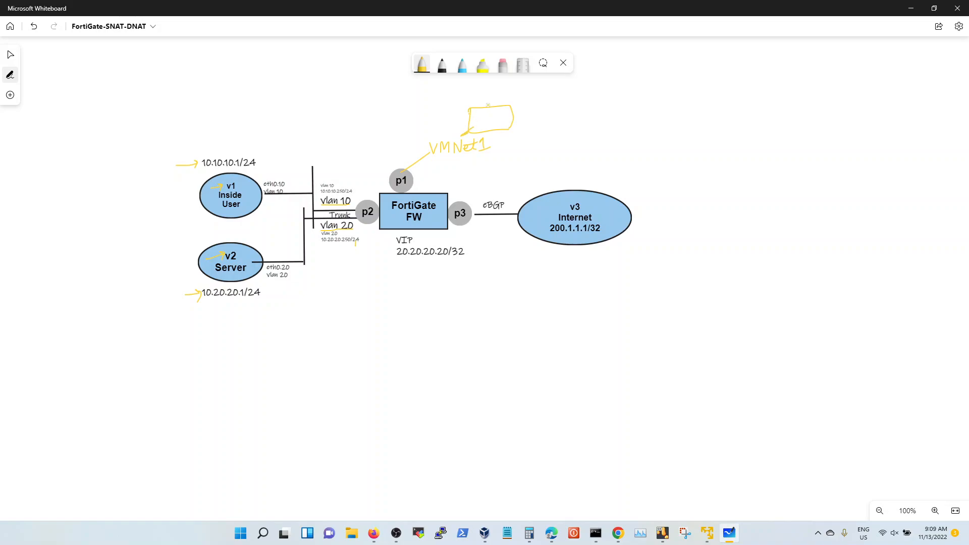
{"action": "left_click_drag", "start_coordinate": [496, 114], "coordinate": [477, 115]}
{"action": "left_click_drag", "start_coordinate": [272, 207], "coordinate": [289, 187]}
{"action": "left_click_drag", "start_coordinate": [295, 280], "coordinate": [279, 256]}
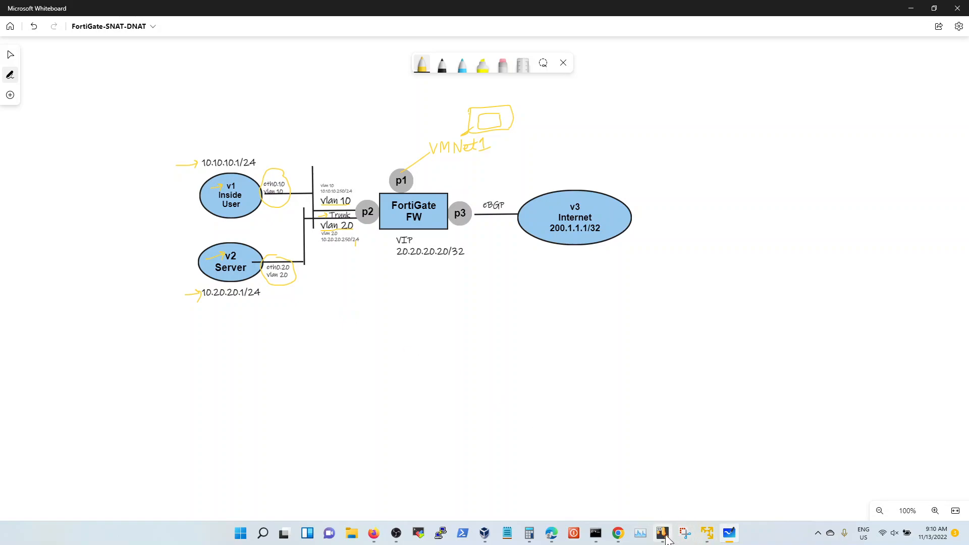
Step: Switch to the v1 console and display its interfaces with "sho interfaces"
{"action": "mouse_move", "coordinate": [652, 538]}
{"action": "mouse_move", "coordinate": [707, 534]}
{"action": "left_click", "coordinate": [669, 470]}
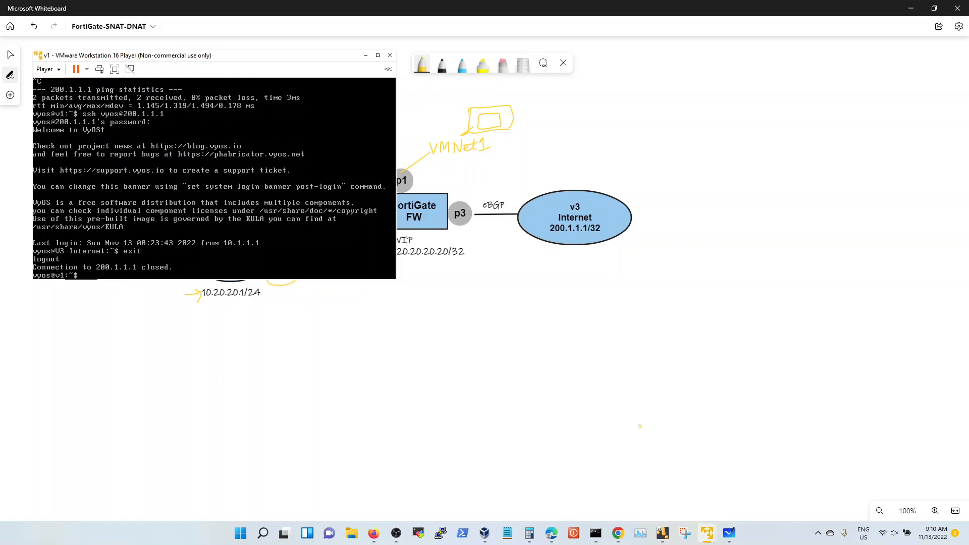
{"action": "type", "text": "sho interfaces"}
{"action": "key", "text": "Return"}
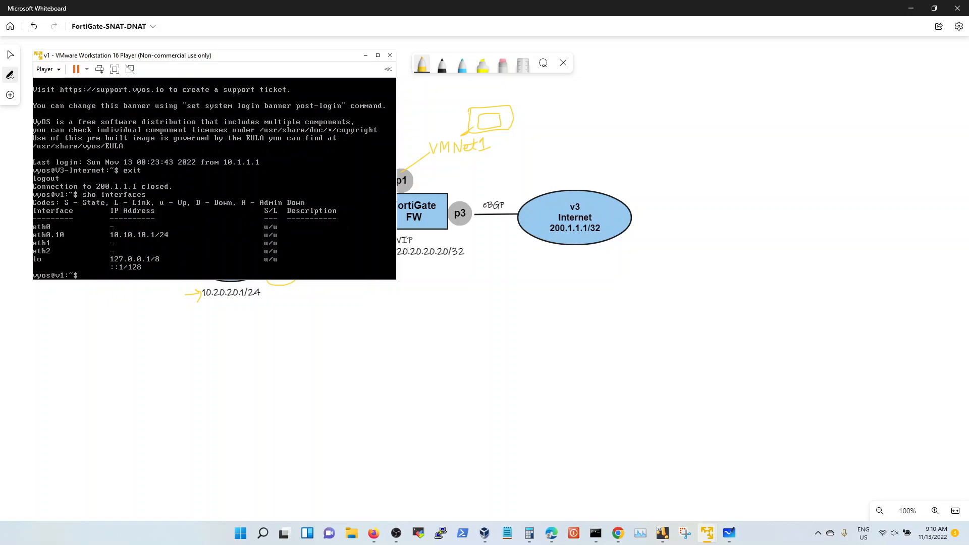
Step: Enter configuration mode on v1 and list the Ethernet interfaces available for editing
{"action": "type", "text": "configure"}
{"action": "key", "text": "Return"}
{"action": "type", "text": "edit"}
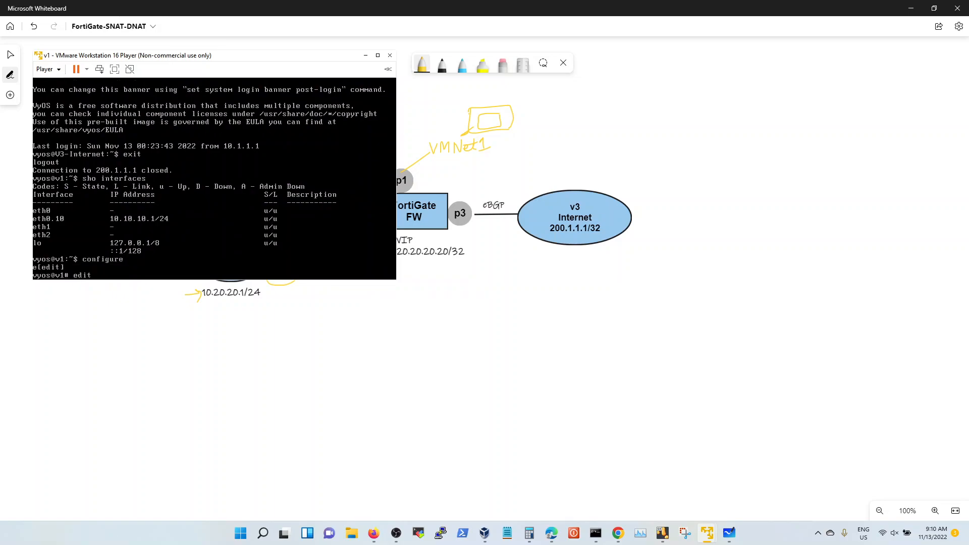
{"action": "type", "text": " interfaces e"}
{"action": "key", "text": "Tab"}
{"action": "type", "text": "e"}
{"action": "key", "text": "Tab"}
{"action": "key", "text": "ctrl+u"}
Step: List the address options on v1 for "set interfaces ethernet eth0 vif 10 address"
{"action": "type", "text": "set interfaces ethernet e"}
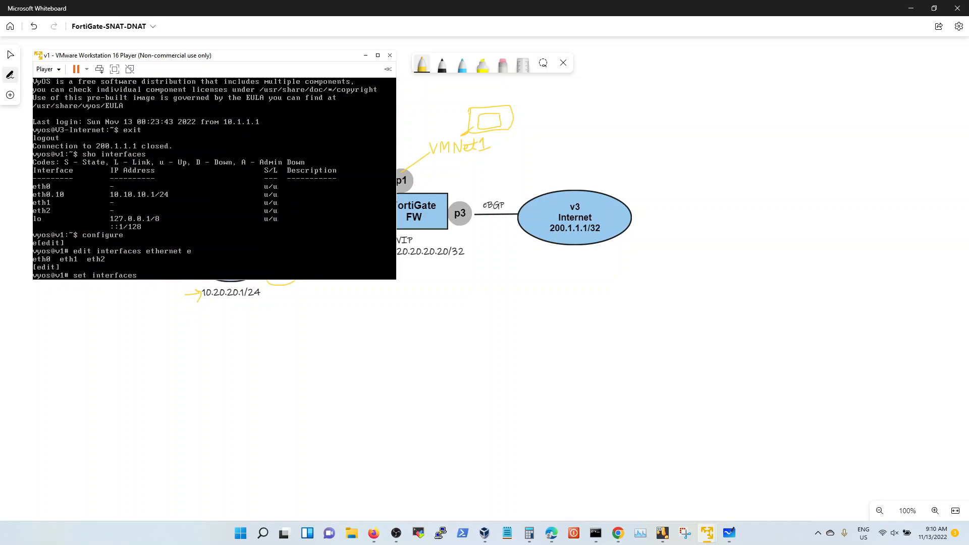
{"action": "key", "text": "Tab"}
{"action": "type", "text": "i"}
{"action": "key", "text": "Tab"}
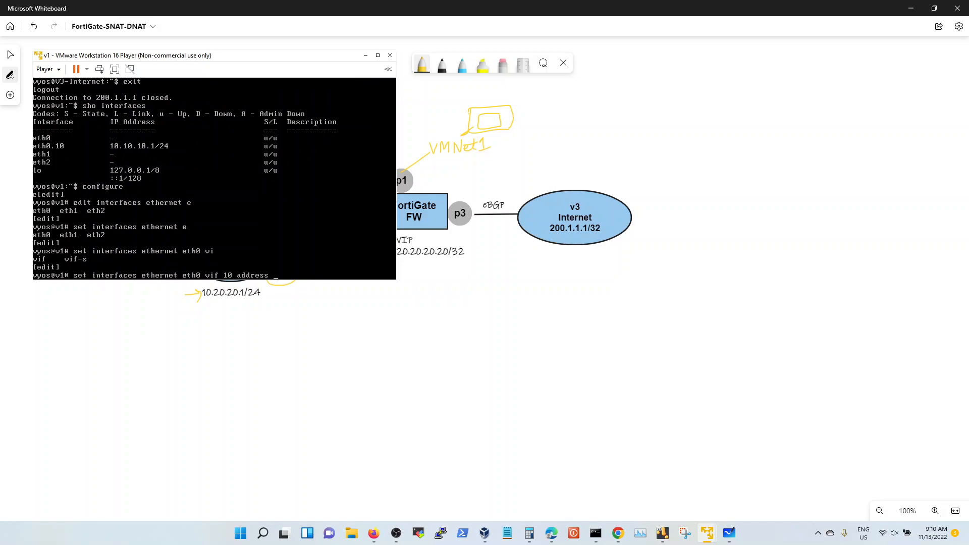
{"action": "key", "text": "Tab"}
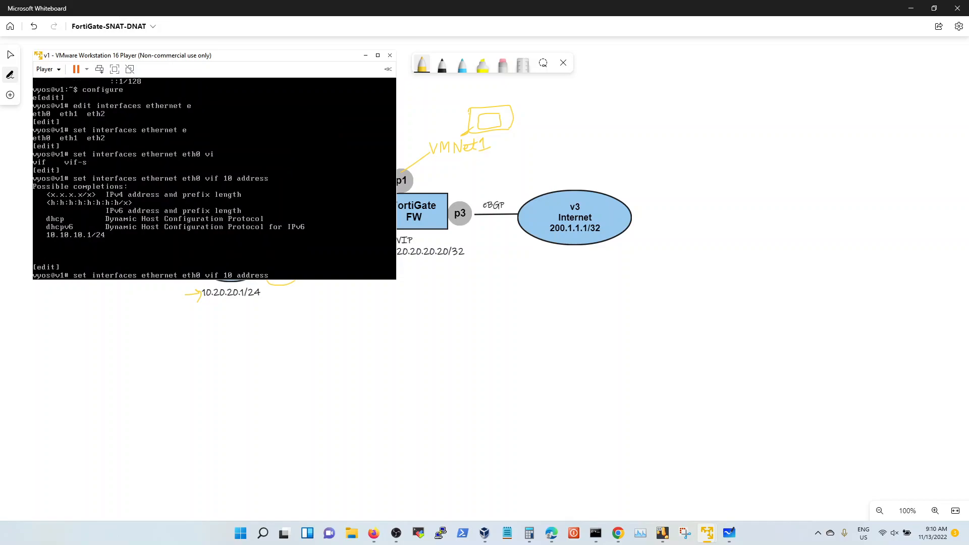
Step: Clear the unfinished command, exit configuration mode on v1, and return to the whiteboard diagram
{"action": "key", "text": "ctrl+u"}
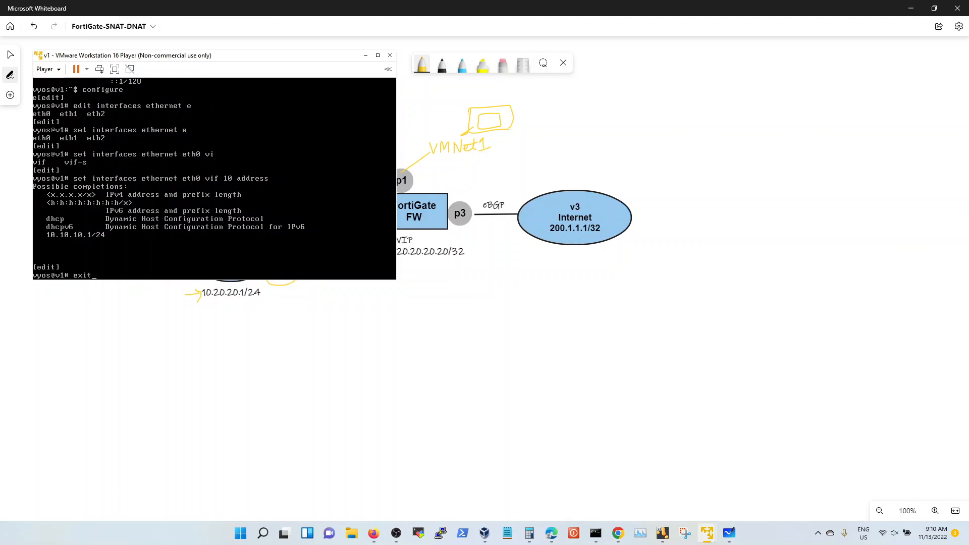
{"action": "type", "text": "exit"}
{"action": "key", "text": "Return"}
{"action": "type", "text": "e"}
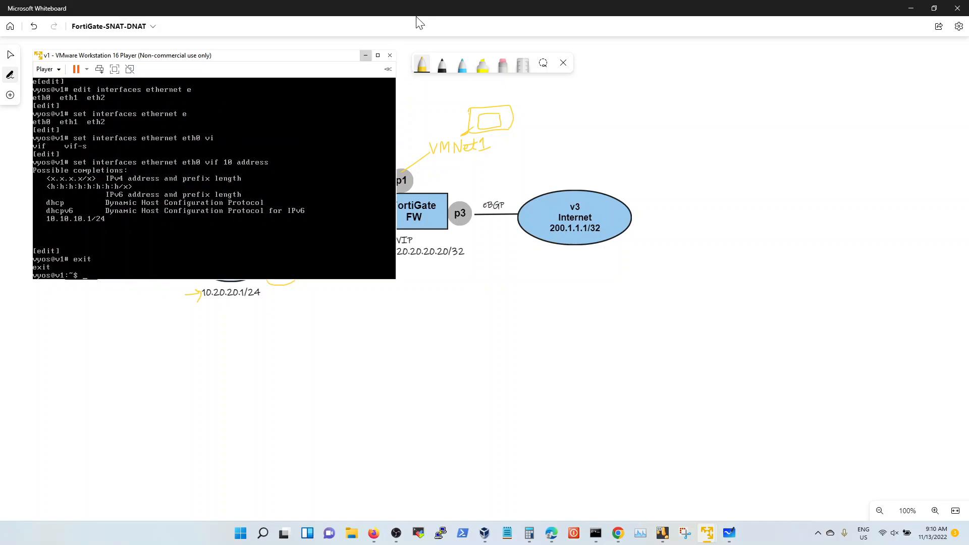
{"action": "left_click", "coordinate": [452, 14]}
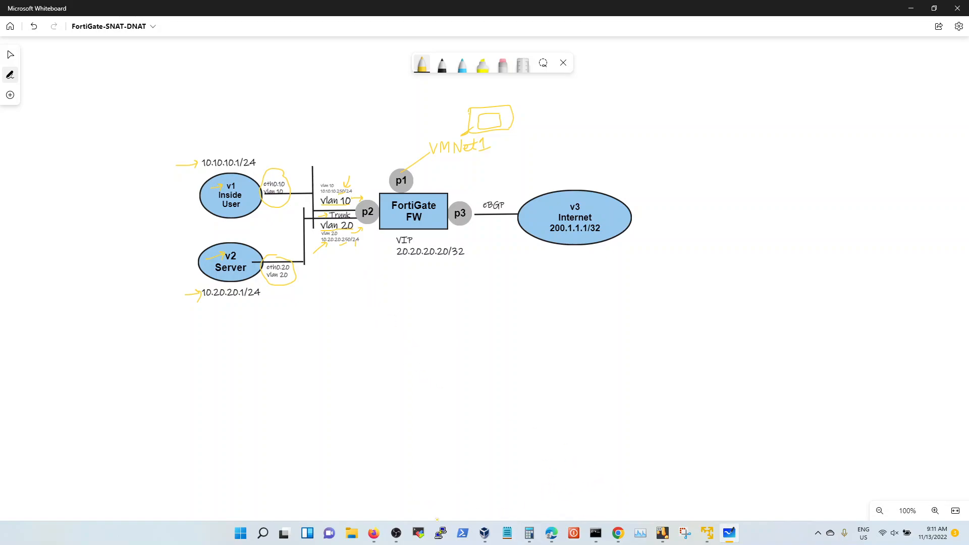
Step: Switch to Chrome and log in to the FortiGate web interface with the username and password
{"action": "left_click", "coordinate": [623, 539]}
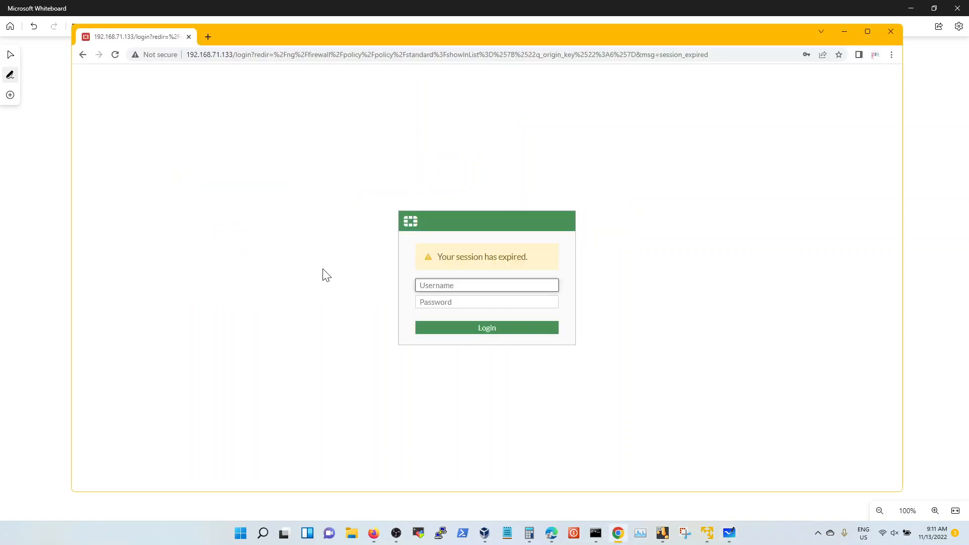
{"action": "left_click", "coordinate": [454, 285]}
{"action": "left_click", "coordinate": [505, 305]}
{"action": "left_click", "coordinate": [483, 329]}
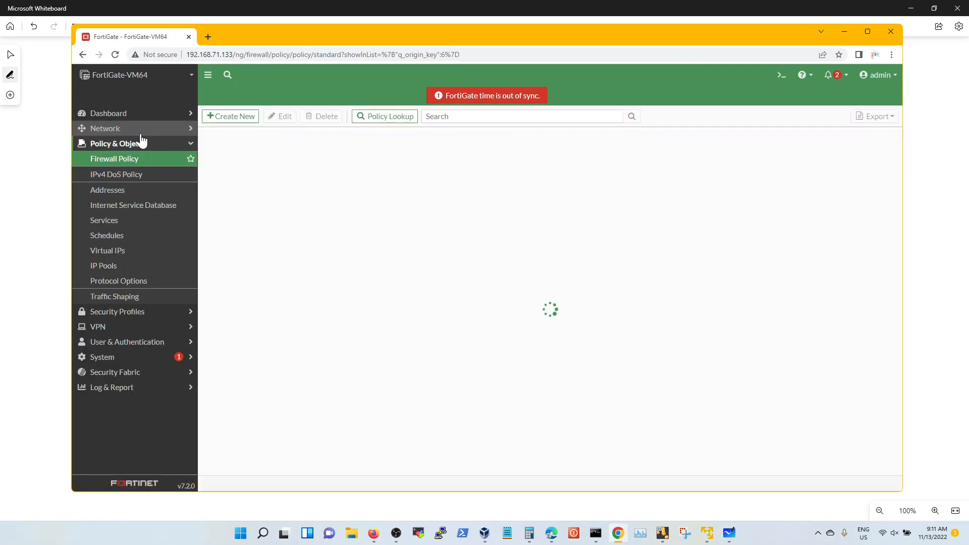
Step: Show the FortiGate's network interfaces and expand port2 to list its VLAN interfaces
{"action": "left_click", "coordinate": [143, 133]}
{"action": "left_click", "coordinate": [136, 145]}
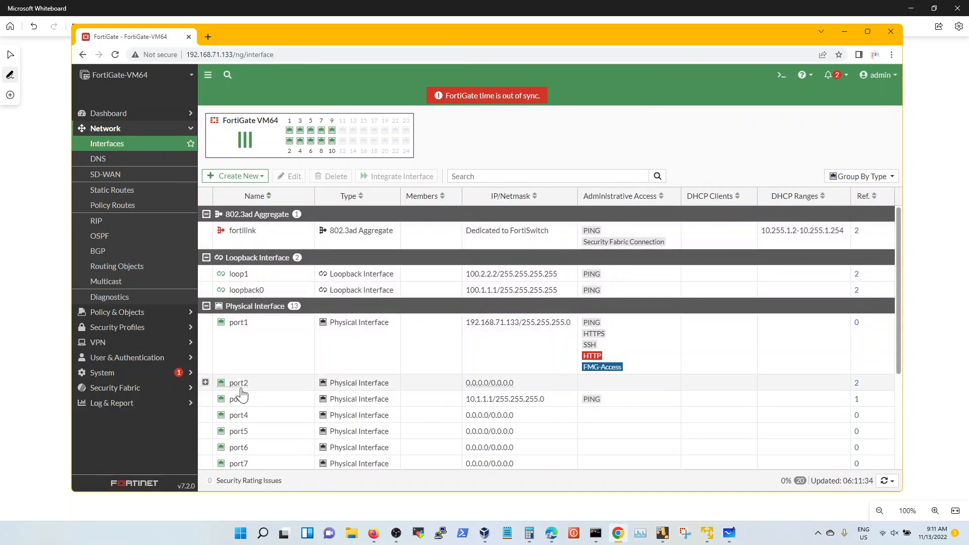
{"action": "left_click", "coordinate": [205, 384]}
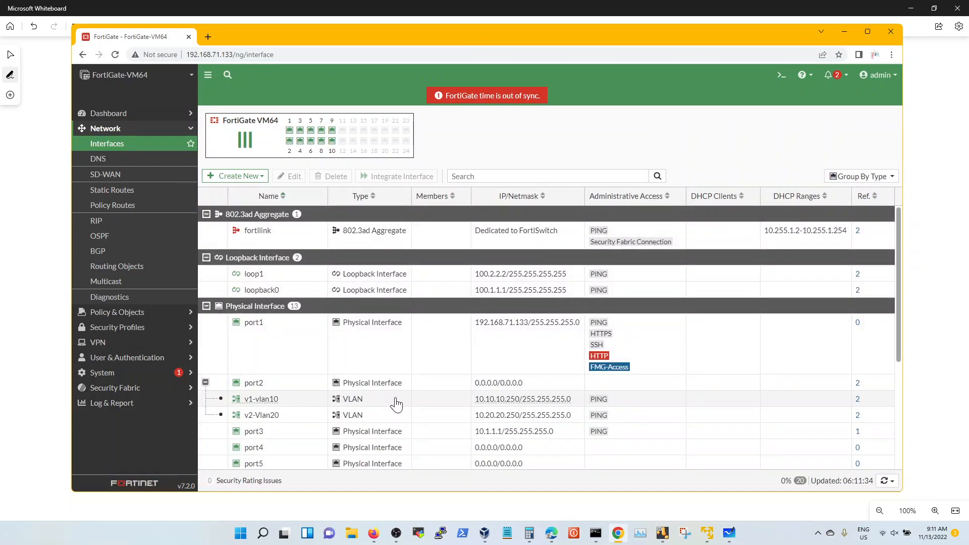
Step: Review the v1-vlan10 interface settings, from VLAN ID and IP/Netmask down to administrative access, and close them without changes
{"action": "left_click", "coordinate": [263, 400]}
{"action": "mouse_move", "coordinate": [263, 400]}
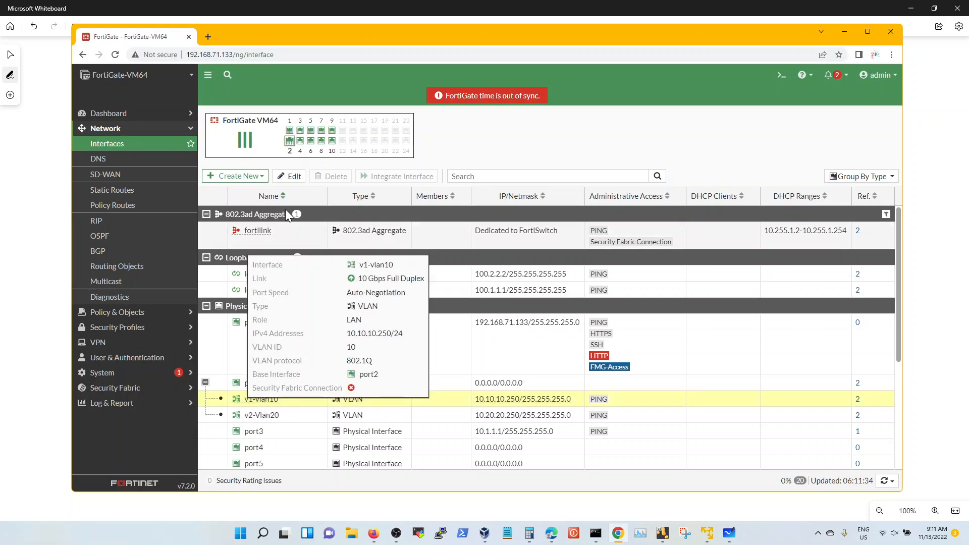
{"action": "left_click", "coordinate": [286, 178]}
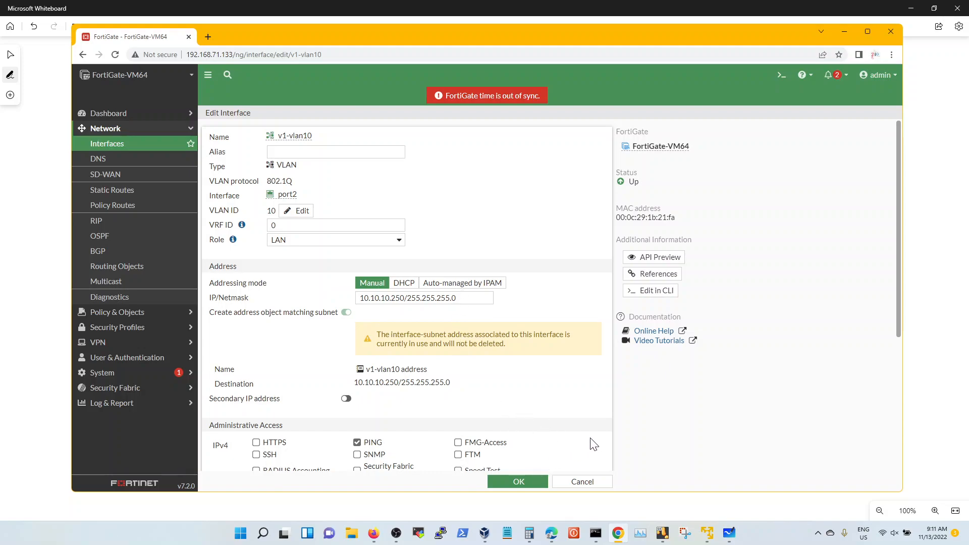
{"action": "scroll", "coordinate": [904, 395], "scroll_direction": "down", "scroll_amount": 5}
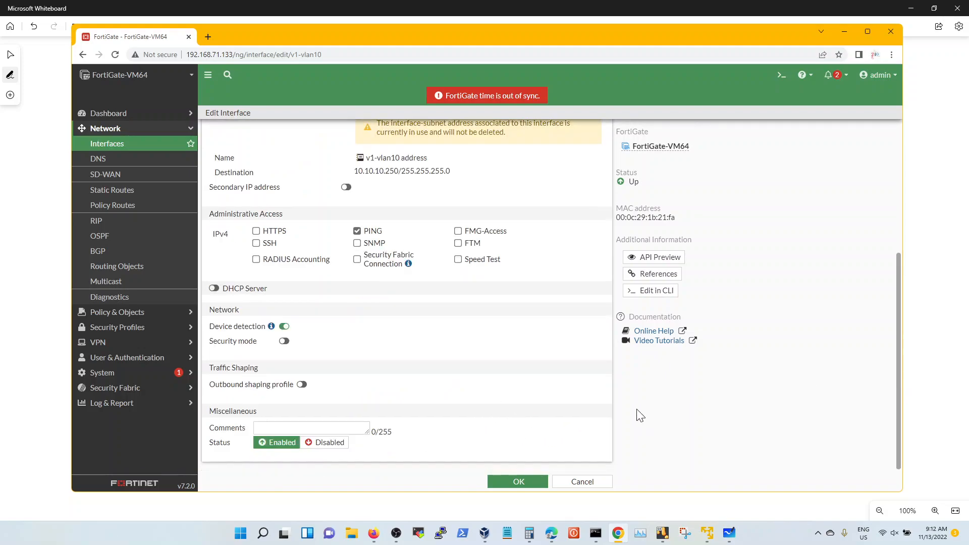
{"action": "left_click", "coordinate": [572, 481]}
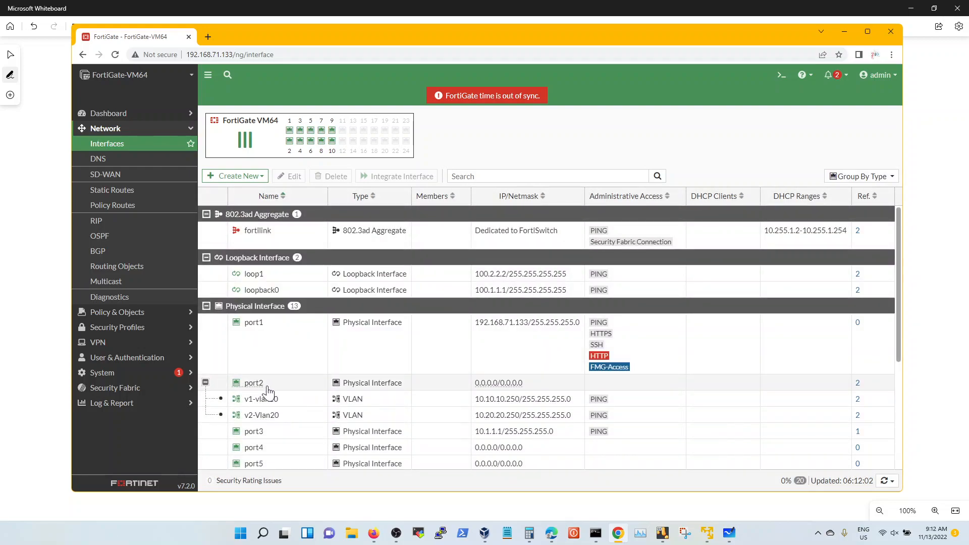
Step: Review the v2-Vlan20 interface's base interface, VLAN ID and address settings, and close them without changes
{"action": "left_click", "coordinate": [269, 416]}
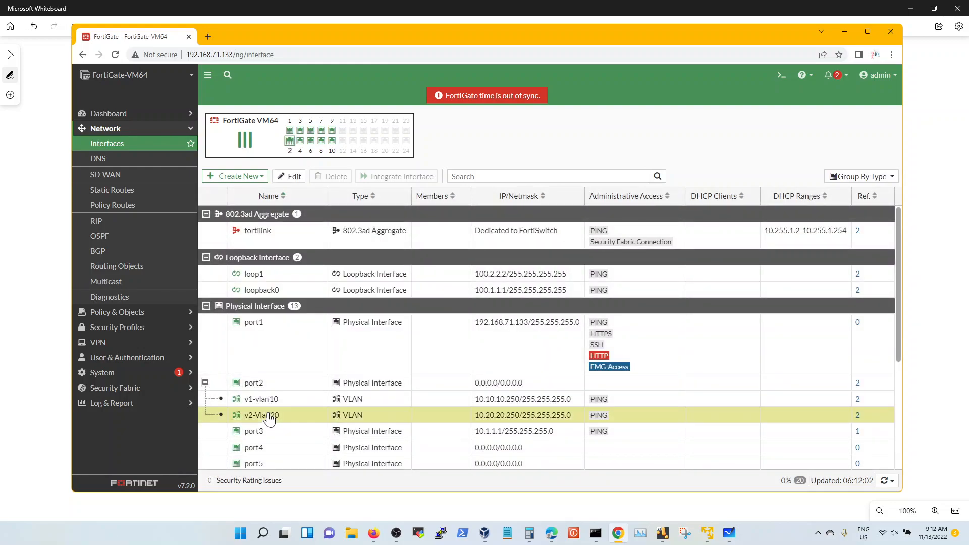
{"action": "left_click", "coordinate": [295, 177]}
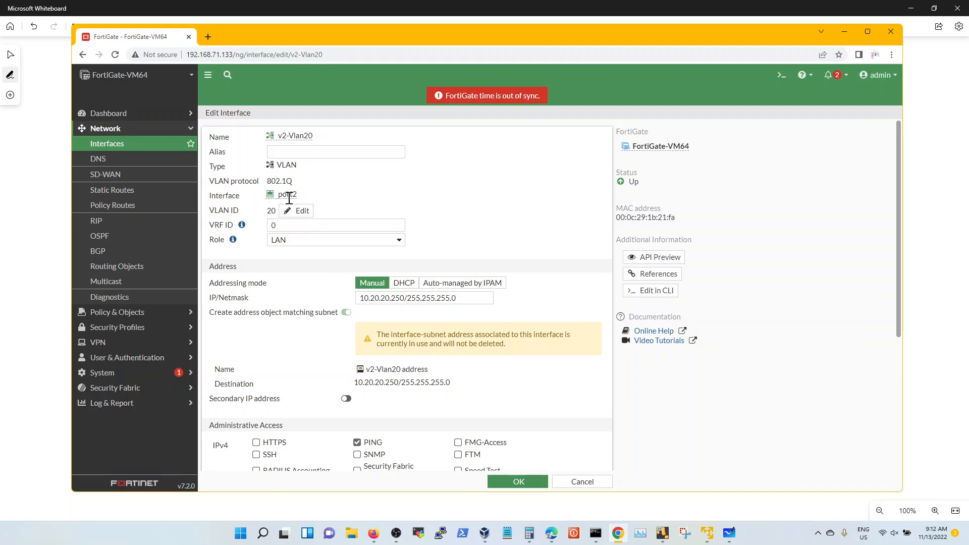
{"action": "mouse_move", "coordinate": [287, 197]}
{"action": "left_click", "coordinate": [583, 483]}
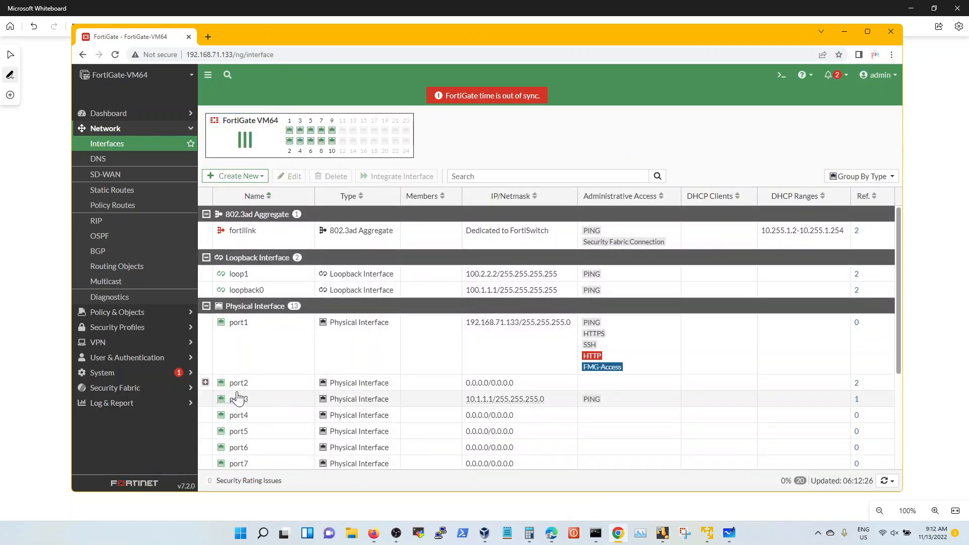
Step: Recheck the v1-vlan10 settings under port2, close them without changes, and expand port2 again
{"action": "left_click", "coordinate": [206, 383]}
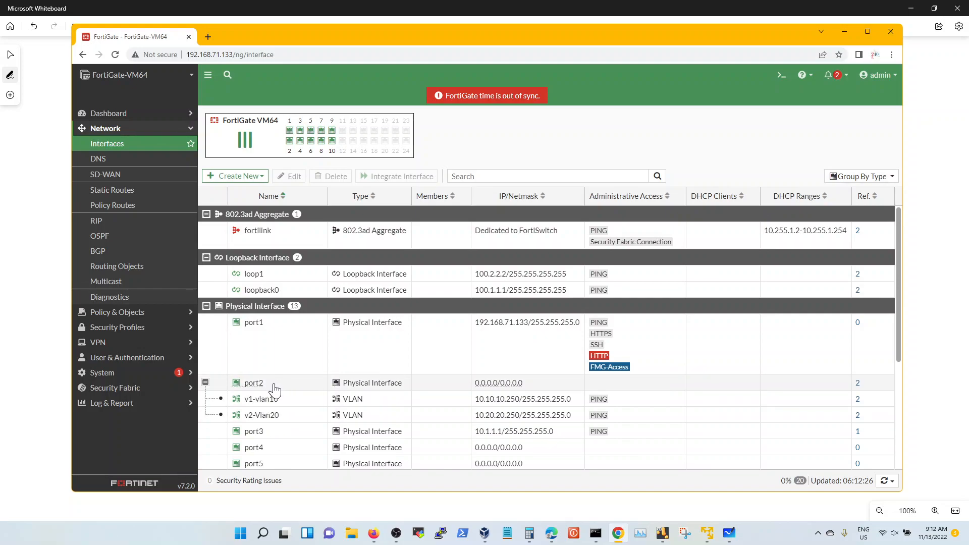
{"action": "left_click", "coordinate": [262, 402]}
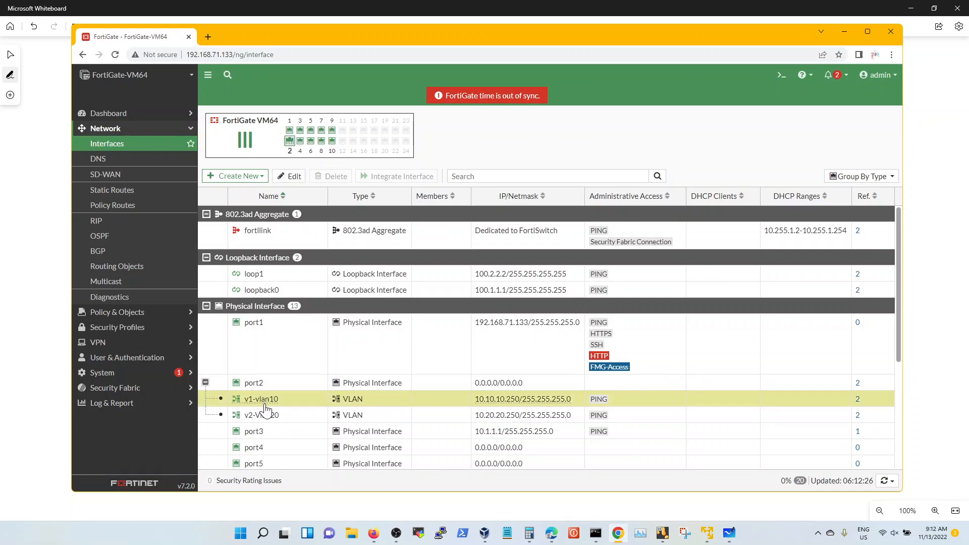
{"action": "left_click", "coordinate": [290, 178]}
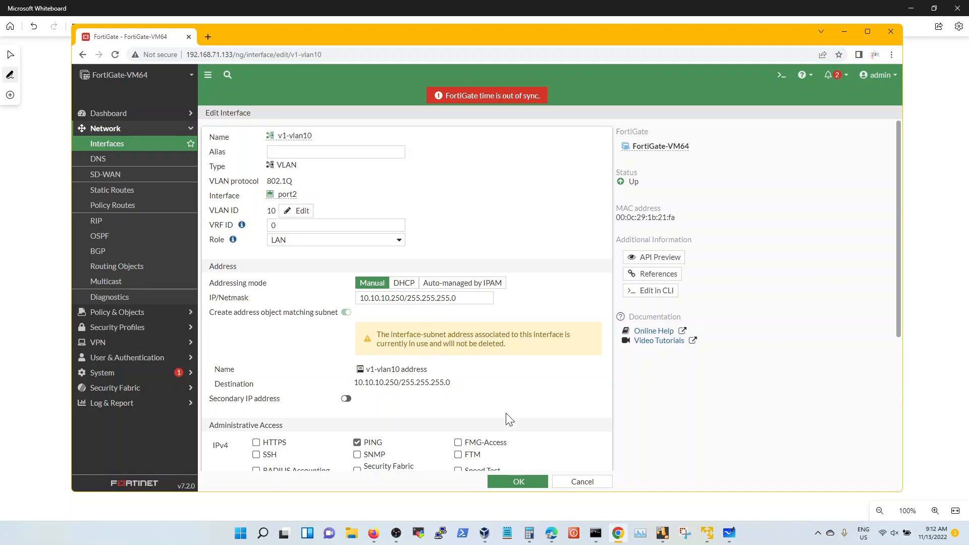
{"action": "left_click", "coordinate": [582, 482]}
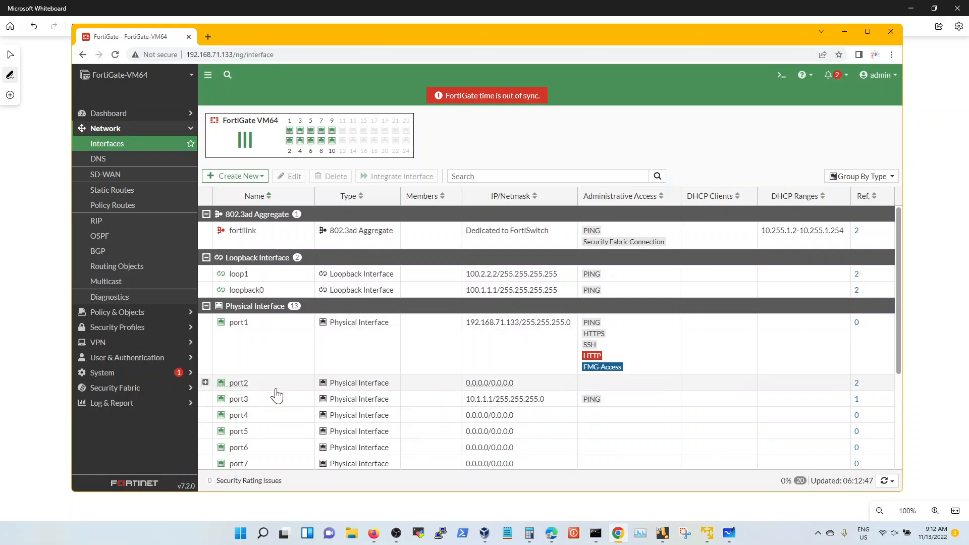
{"action": "left_click", "coordinate": [205, 383]}
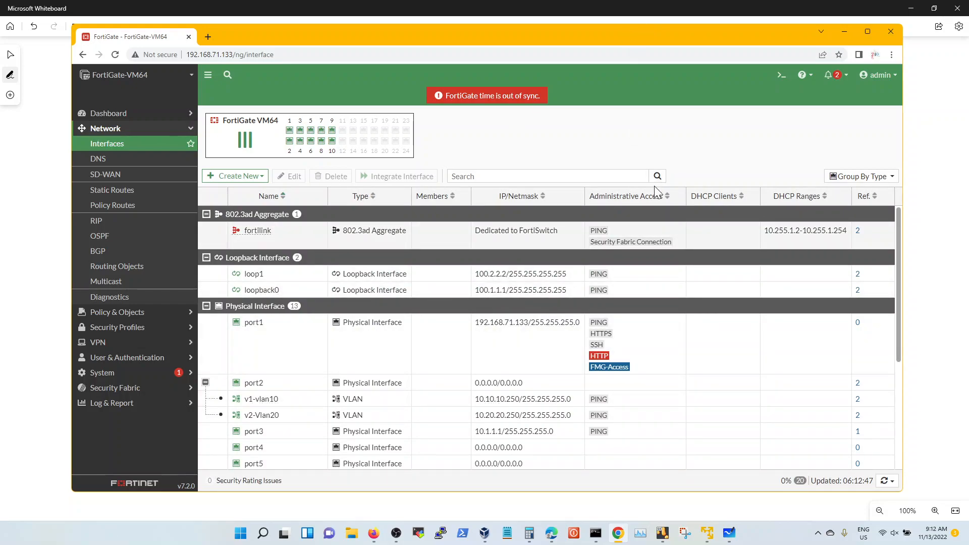
Step: Bring up the v1 and v2 consoles, stop the running ping on v2 and display its interfaces with "sho interfaces"
{"action": "mouse_move", "coordinate": [707, 534]}
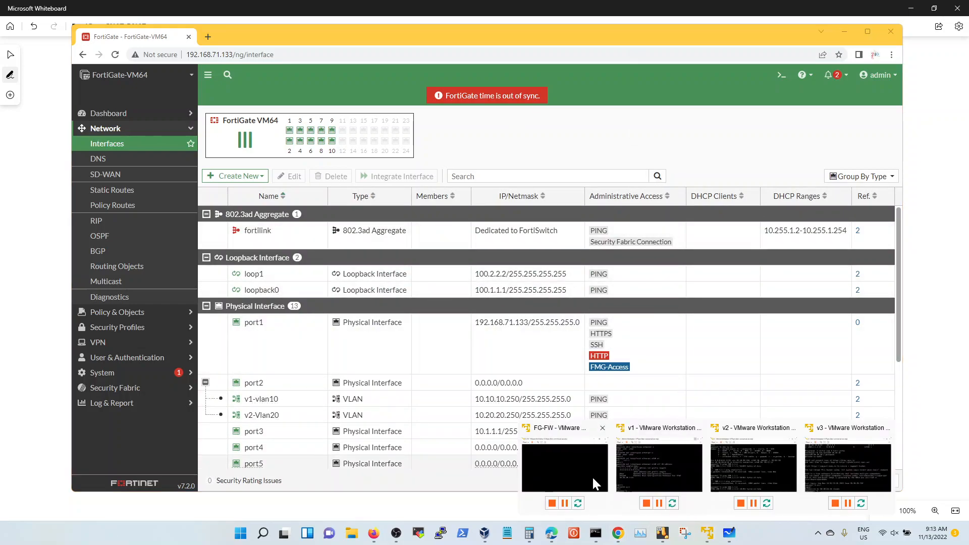
{"action": "left_click", "coordinate": [658, 434]}
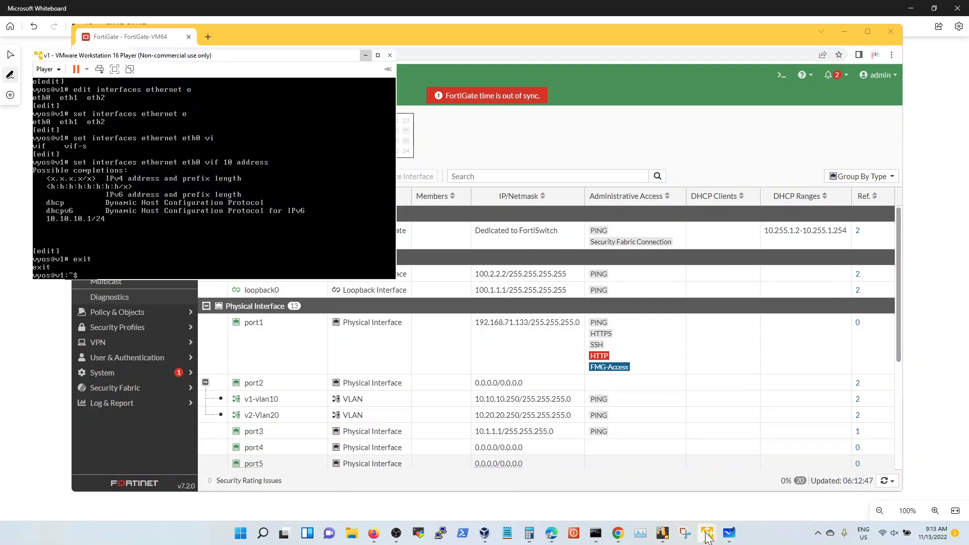
{"action": "mouse_move", "coordinate": [708, 534]}
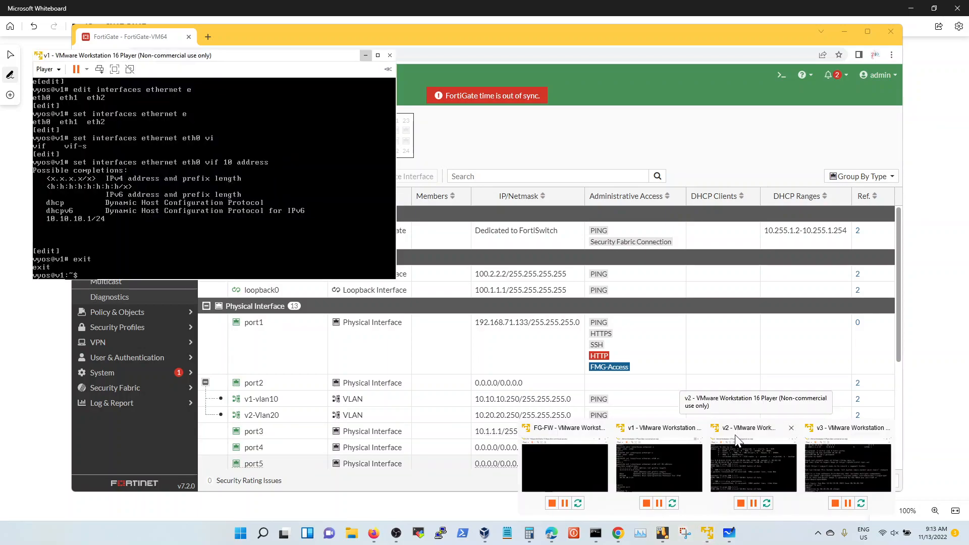
{"action": "left_click", "coordinate": [664, 463]}
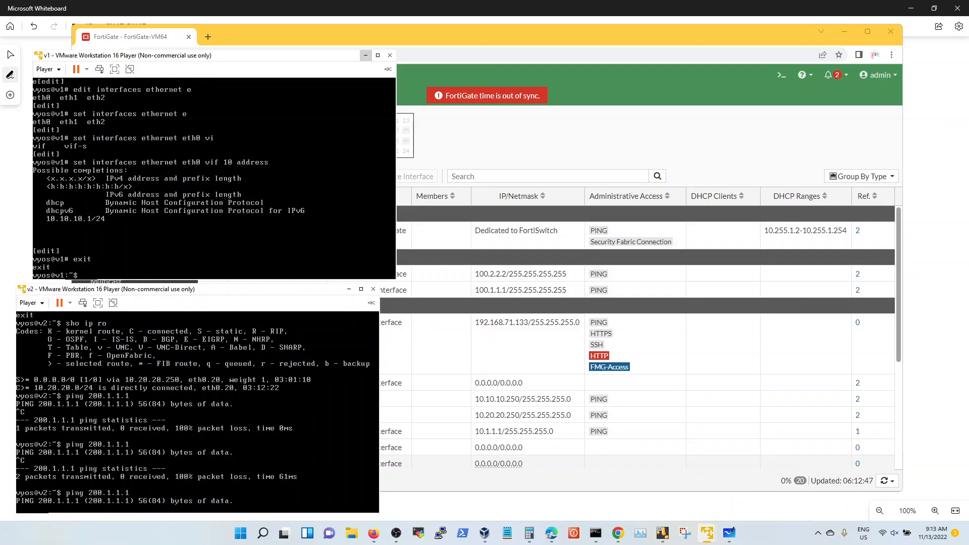
{"action": "key", "text": "ctrl+c"}
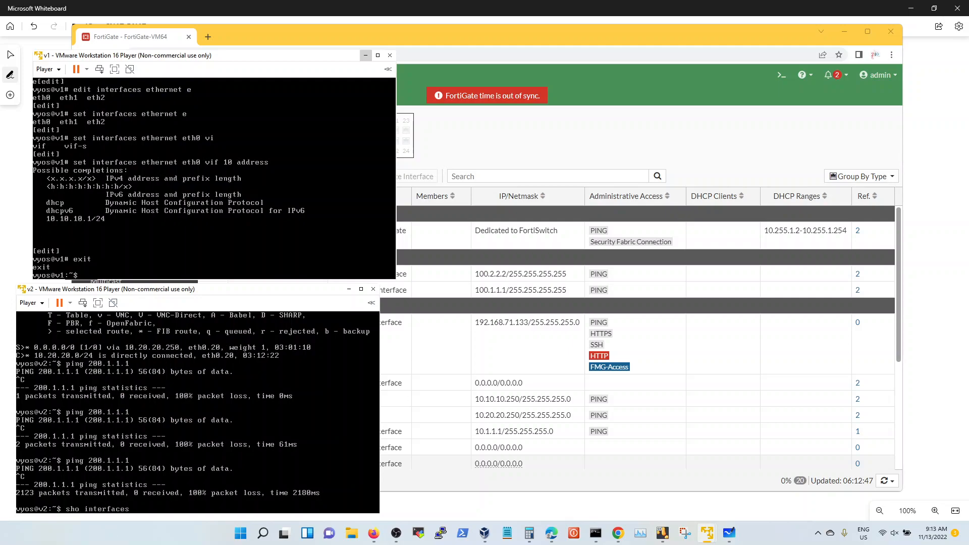
{"action": "key", "text": "Return"}
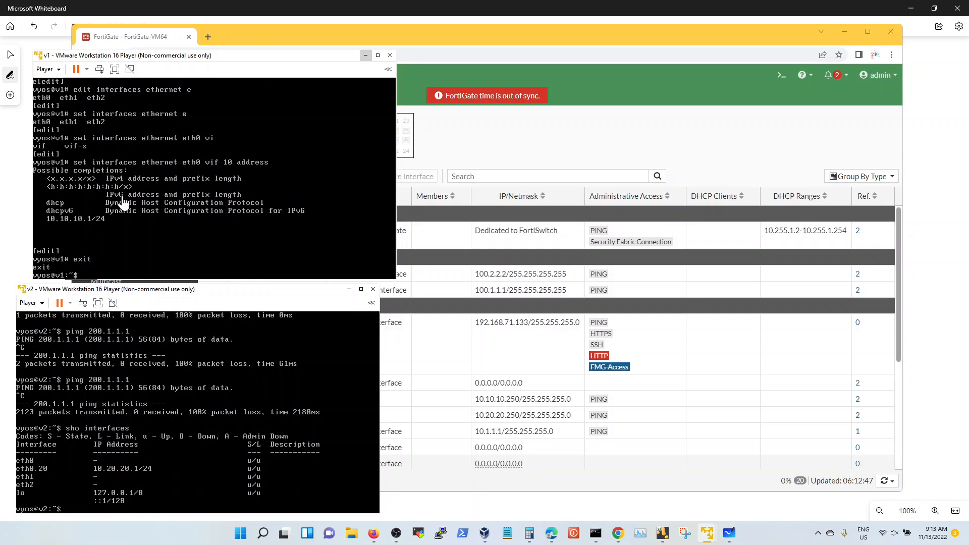
Step: Display v1's interfaces in its console with "sho interfaces"
{"action": "left_click", "coordinate": [177, 143]}
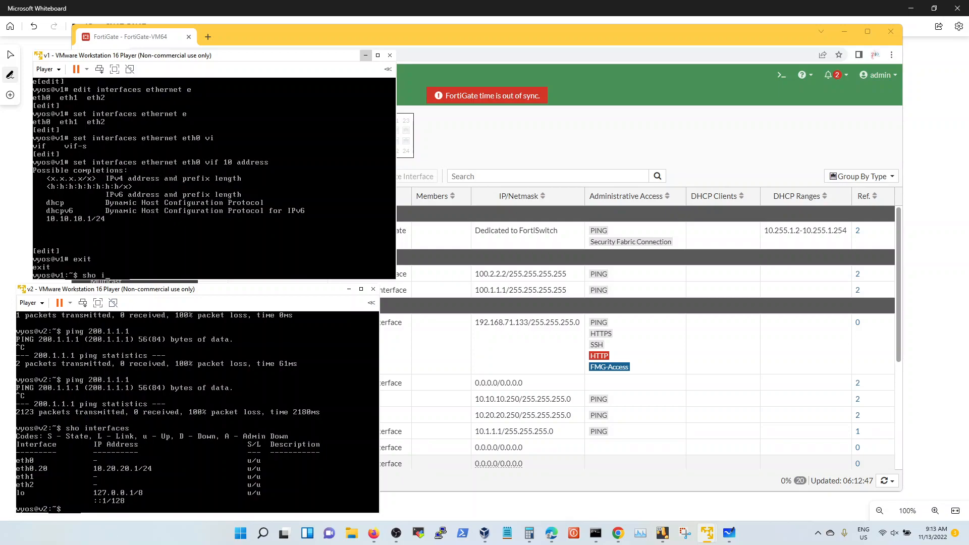
{"action": "type", "text": "sho interfaces"}
{"action": "key", "text": "Return"}
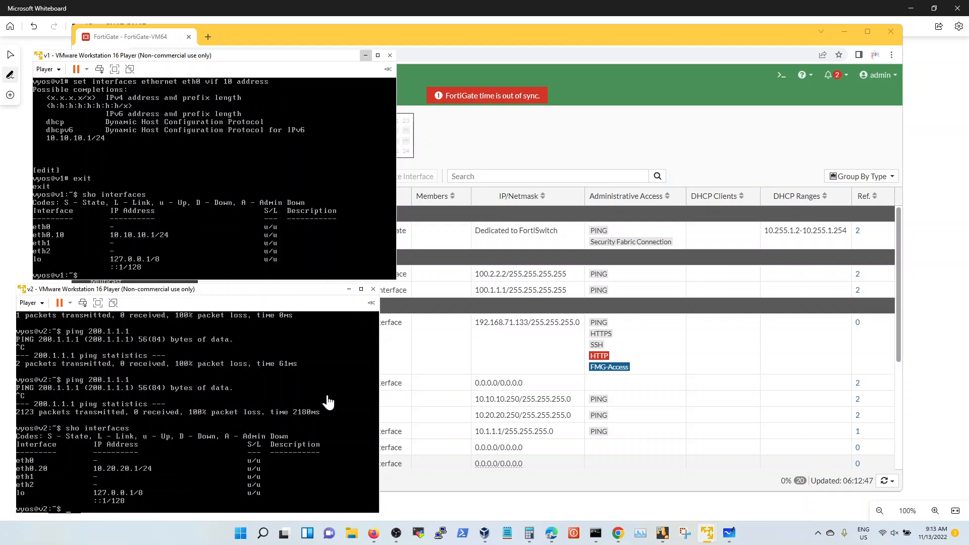
Step: Check the v1-vlan10 address in the FortiGate interface list, ping 10.10.10.250 from the v1 console, and stop the ping
{"action": "left_click", "coordinate": [456, 35]}
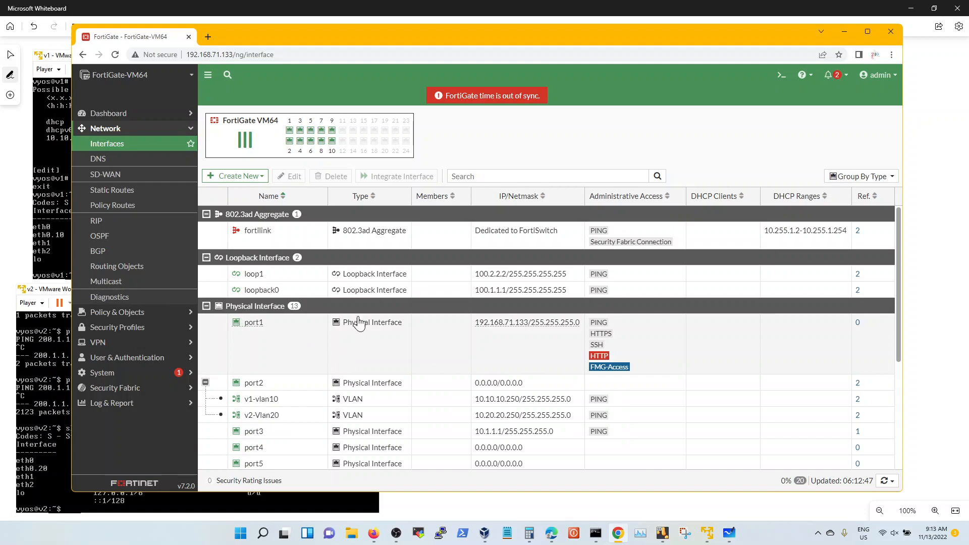
{"action": "left_click", "coordinate": [50, 148]}
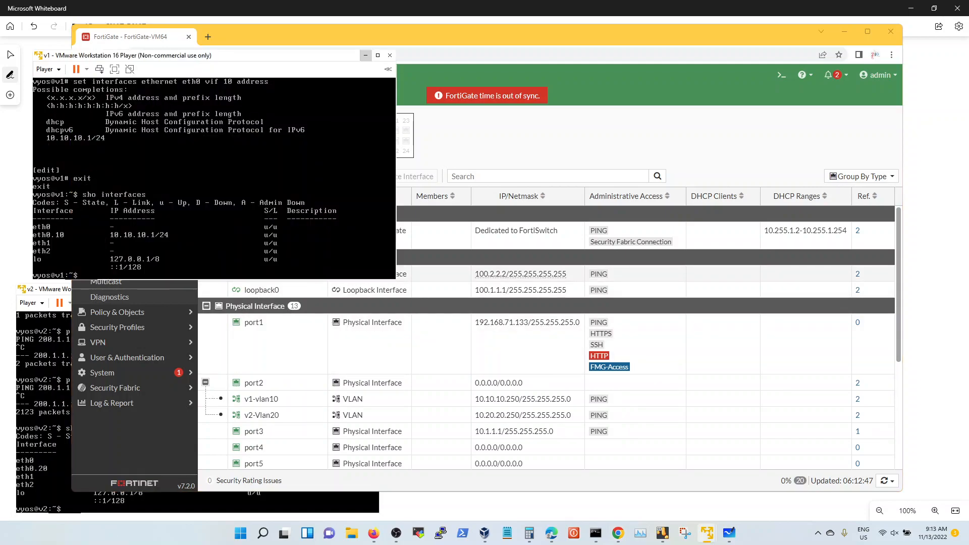
{"action": "type", "text": "ng 10.10.10.250"}
{"action": "key", "text": "Return"}
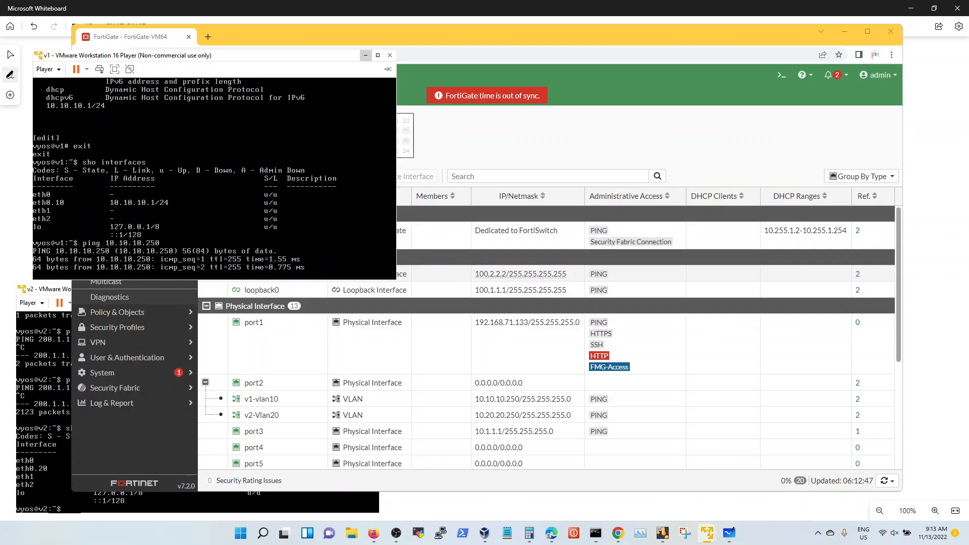
{"action": "key", "text": "ctrl+c"}
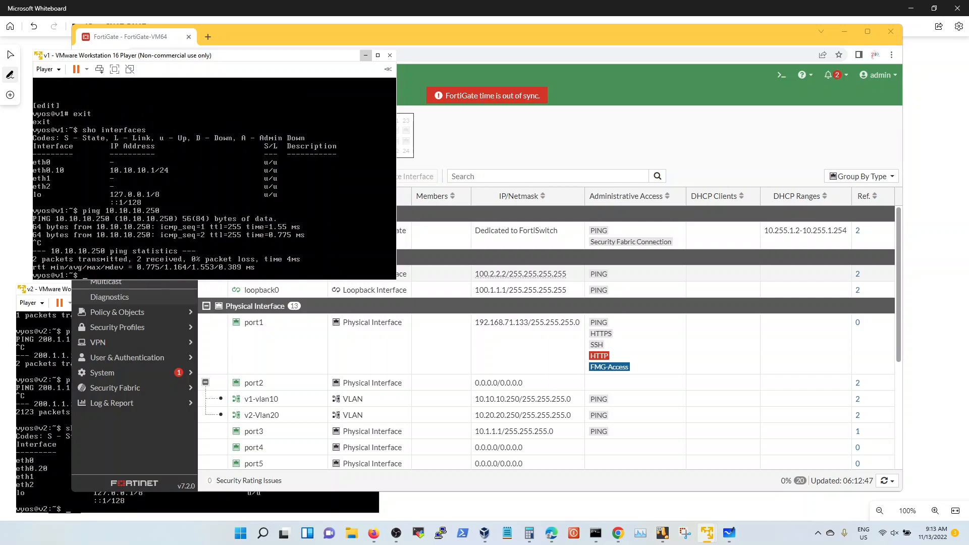
Step: Ping 10.20.20.250 from the v2 console and stop the ping
{"action": "left_click", "coordinate": [23, 420]}
{"action": "type", "text": "ping"}
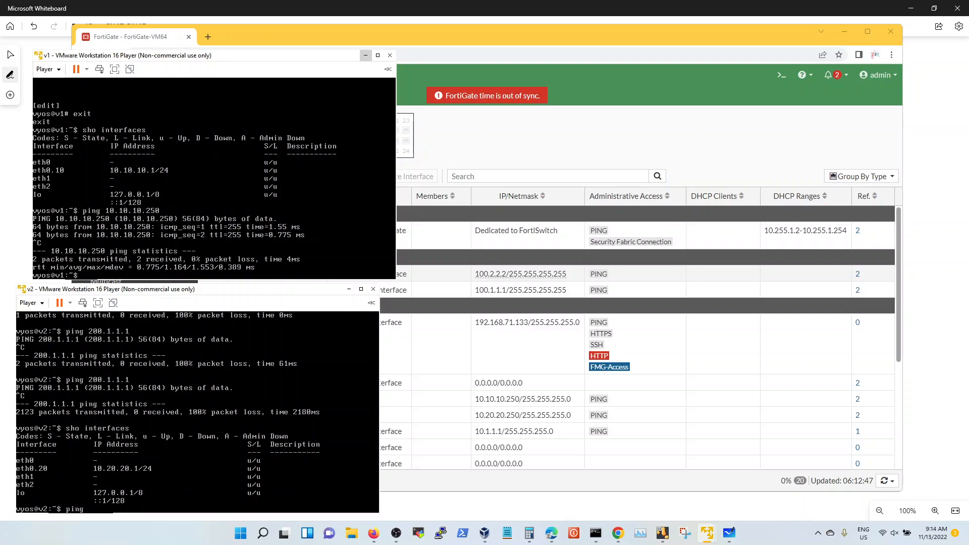
{"action": "type", "text": " 10.20.20.250"}
{"action": "key", "text": "Return"}
{"action": "key", "text": "ctrl+c"}
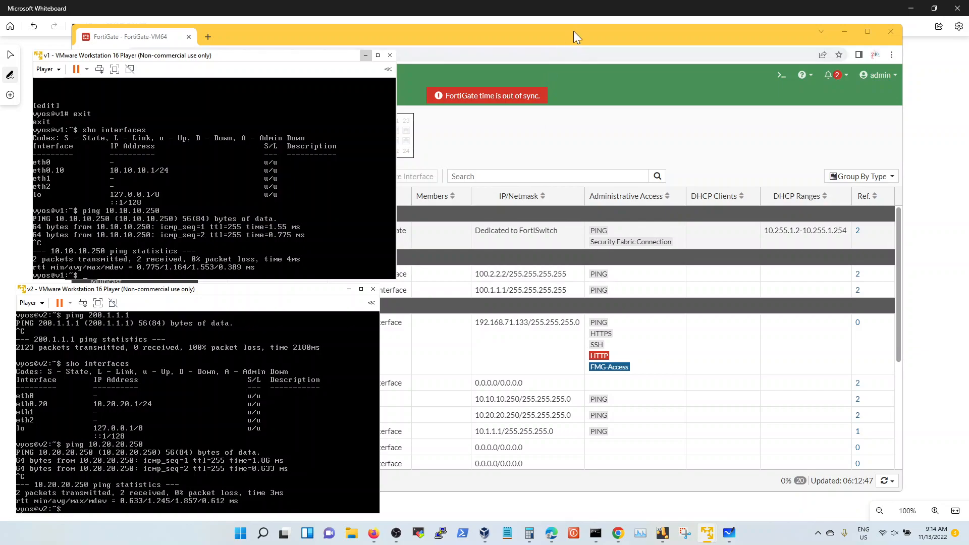
Step: Return to the whiteboard and, in red pen, draw arrows at the eBGP link and v3, and write "L0" beside 200.1.1.1/32
{"action": "left_click", "coordinate": [587, 13]}
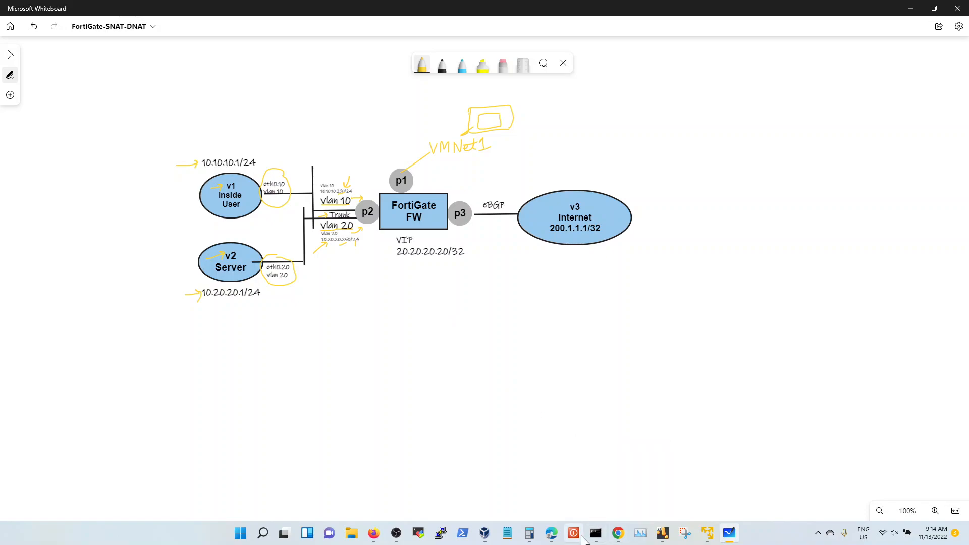
{"action": "left_click", "coordinate": [619, 533]}
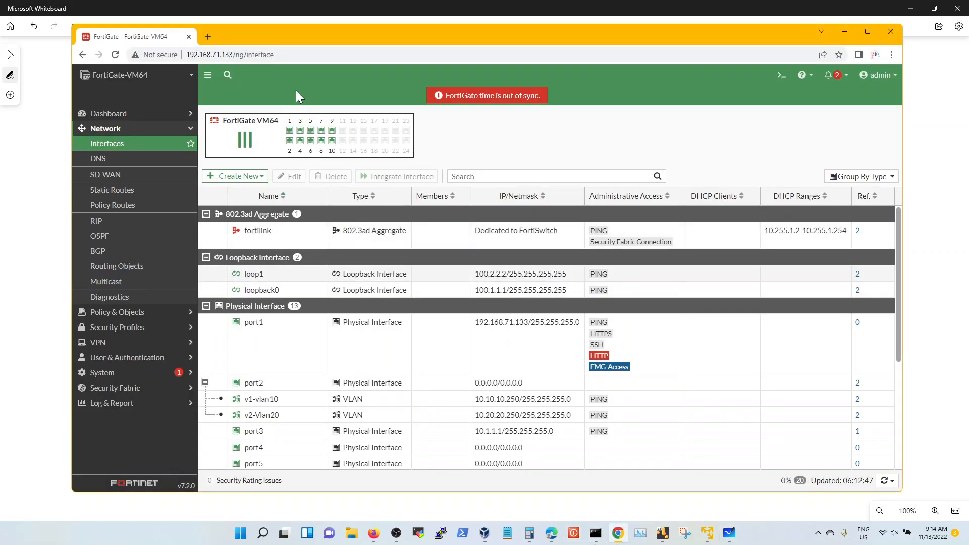
{"action": "left_click", "coordinate": [844, 32]}
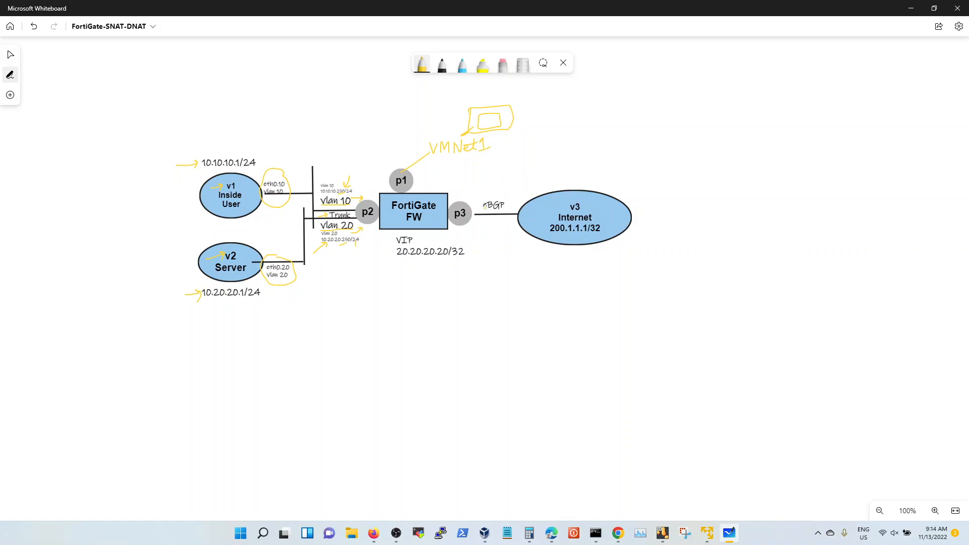
{"action": "left_click", "coordinate": [421, 64]}
{"action": "left_click", "coordinate": [386, 151]}
{"action": "mouse_move", "coordinate": [503, 178]}
{"action": "left_mouse_down"}
{"action": "mouse_move", "coordinate": [492, 197]}
{"action": "mouse_move", "coordinate": [499, 193]}
{"action": "left_mouse_up"}
{"action": "left_click_drag", "start_coordinate": [552, 209], "coordinate": [565, 205]}
{"action": "left_click_drag", "start_coordinate": [606, 223], "coordinate": [612, 232]}
{"action": "mouse_move", "coordinate": [618, 222]}
{"action": "left_mouse_down"}
{"action": "mouse_move", "coordinate": [617, 231]}
{"action": "mouse_move", "coordinate": [619, 222]}
{"action": "left_mouse_up"}
Step: Draw a red leader line from the p3–v3 link and label it "10.1.1.0/24"
{"action": "mouse_move", "coordinate": [483, 220]}
{"action": "left_mouse_down"}
{"action": "mouse_move", "coordinate": [530, 259]}
{"action": "mouse_move", "coordinate": [566, 254]}
{"action": "left_mouse_up"}
{"action": "left_click", "coordinate": [544, 256]}
{"action": "left_click", "coordinate": [550, 256]}
{"action": "left_click", "coordinate": [560, 256]}
{"action": "mouse_move", "coordinate": [574, 248]}
{"action": "left_mouse_down"}
{"action": "mouse_move", "coordinate": [569, 262]}
{"action": "mouse_move", "coordinate": [586, 264]}
{"action": "left_mouse_up"}
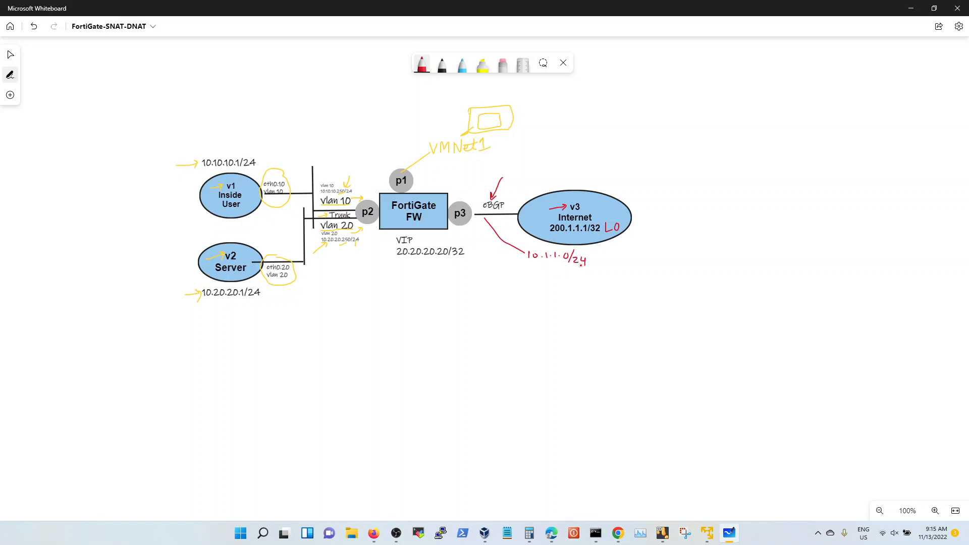
Step: Label the p3 end of the link ".1", erasing the faulty stroke, and mark the v3 end "e0" and ".3" in red
{"action": "left_click", "coordinate": [473, 225]}
{"action": "left_click_drag", "start_coordinate": [476, 222], "coordinate": [476, 229]}
{"action": "left_click", "coordinate": [503, 65]}
{"action": "left_click_drag", "start_coordinate": [474, 223], "coordinate": [478, 228]}
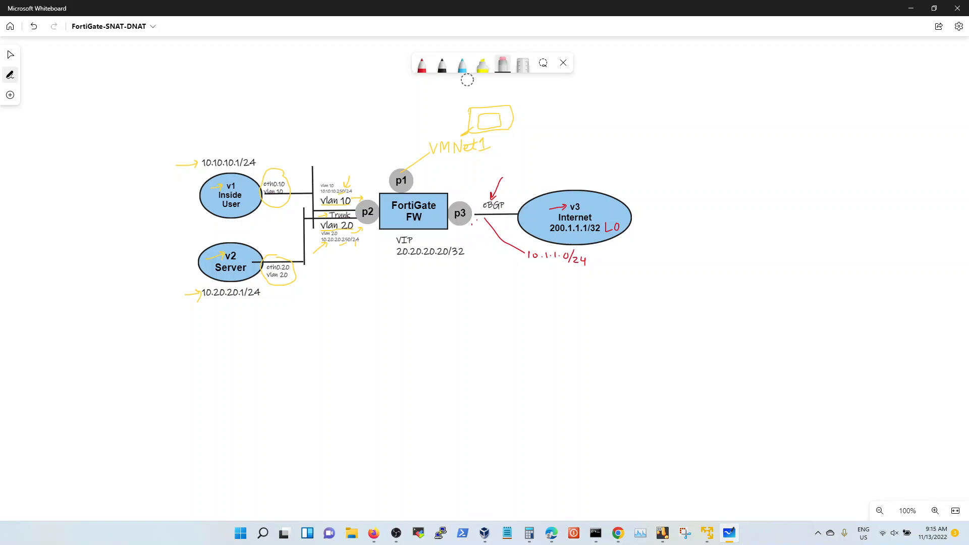
{"action": "left_click", "coordinate": [422, 63]}
{"action": "left_click", "coordinate": [477, 221]}
{"action": "mouse_move", "coordinate": [477, 220]}
{"action": "left_mouse_down"}
{"action": "mouse_move", "coordinate": [513, 225]}
{"action": "mouse_move", "coordinate": [517, 204]}
{"action": "left_mouse_up"}
{"action": "left_click", "coordinate": [512, 220]}
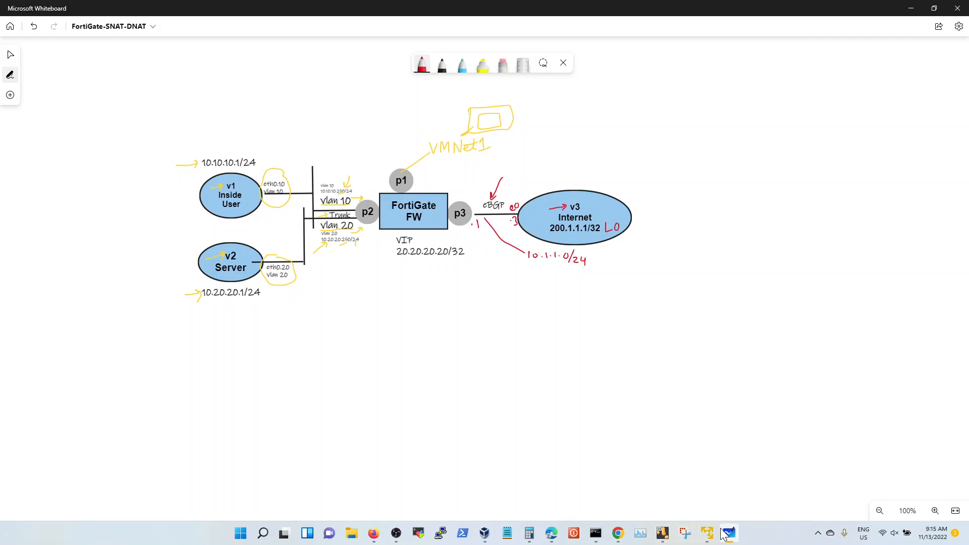
Step: Bring up the v3 console, enter configuration mode and list the completions for "set protocols bgp"
{"action": "mouse_move", "coordinate": [709, 537]}
{"action": "left_click", "coordinate": [828, 467]}
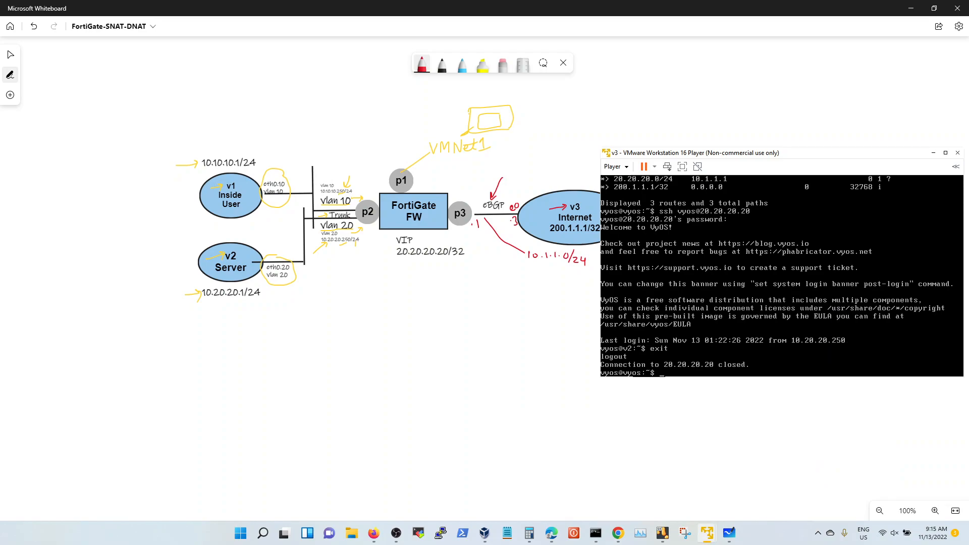
{"action": "type", "text": "configure"}
{"action": "key", "text": "Return"}
{"action": "type", "text": "e"}
{"action": "key", "text": "BackSpace"}
{"action": "type", "text": "set protocols bgp "}
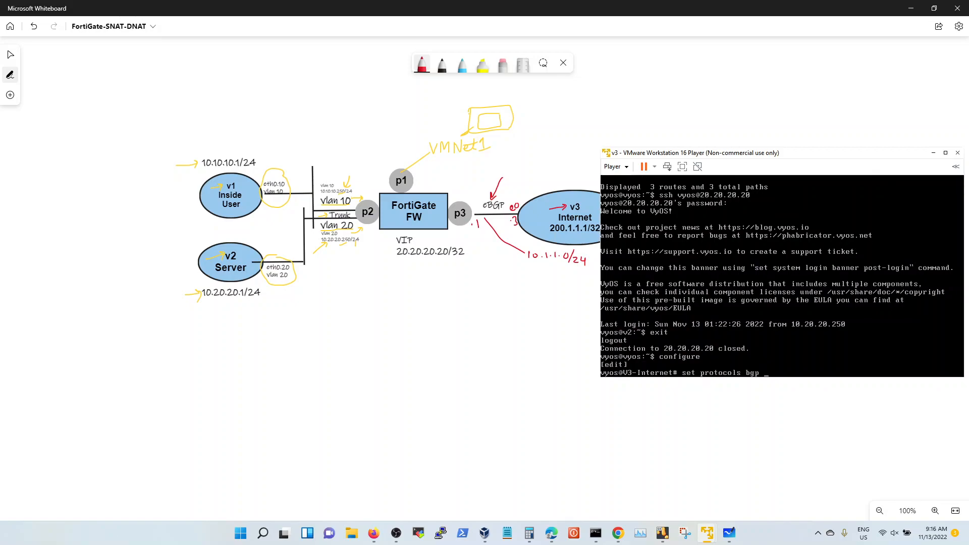
{"action": "type", "text": "3"}
{"action": "key", "text": "BackSpace"}
{"action": "key", "text": "Tab"}
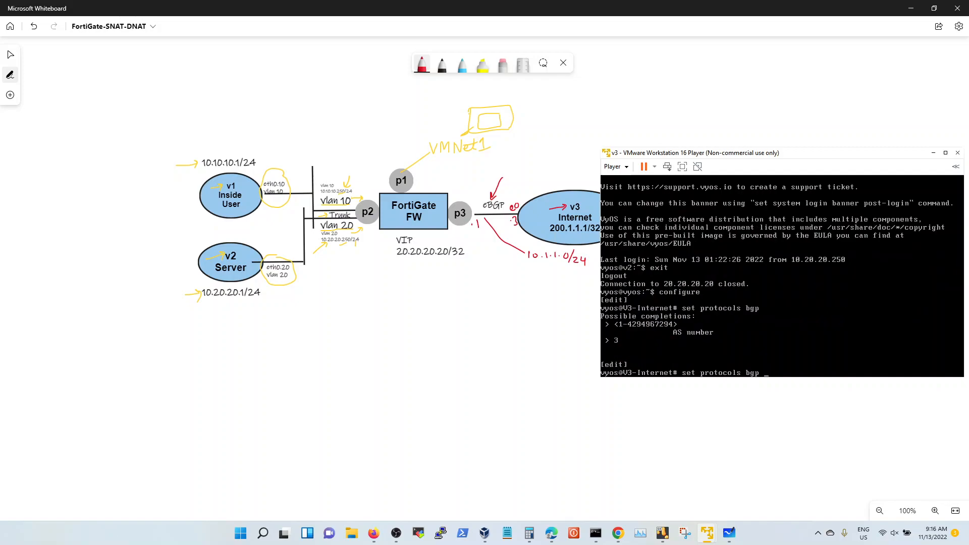
Step: Draft the command "set protocols bgp 3 neighbor 10.1.1.1 remote-as 1" as an example and clear it without running it
{"action": "type", "text": "3 neighbor 10.1.1.1 remote-as"}
{"action": "key", "text": "Tab"}
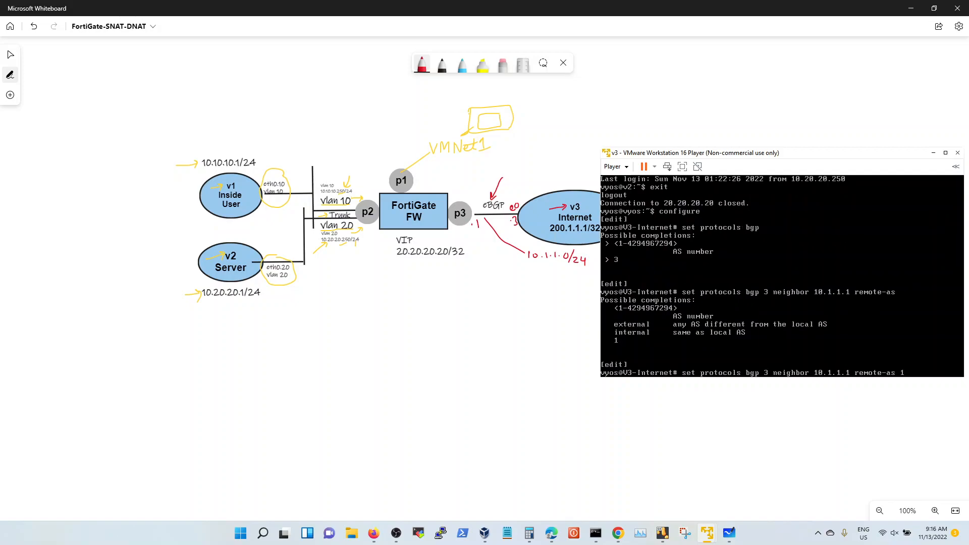
{"action": "key", "text": "ctrl+u"}
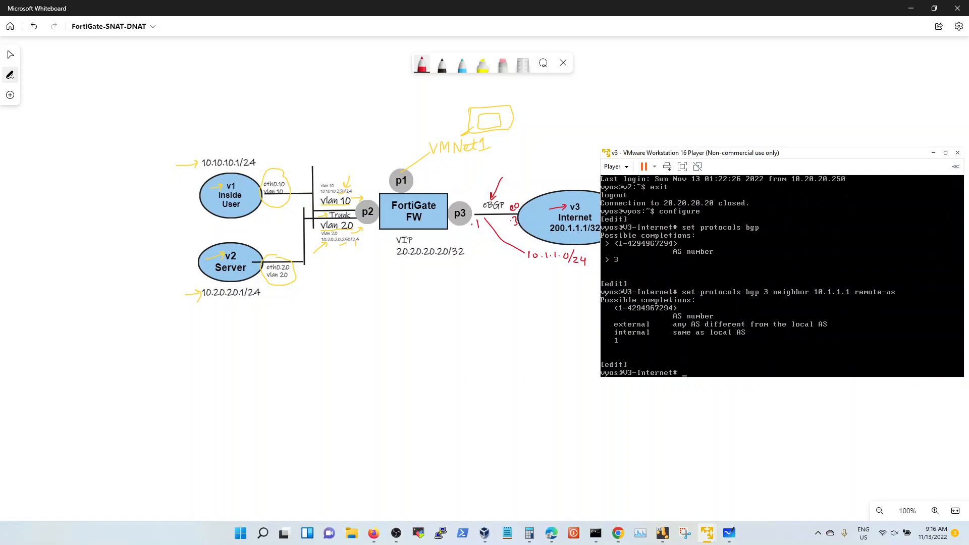
Step: Draft "set protocols bgp 1 address-family ipv4-unicast network" with command completion, list its options and clear the line
{"action": "type", "text": "set protocols bgp ad"}
{"action": "key", "text": "Tab"}
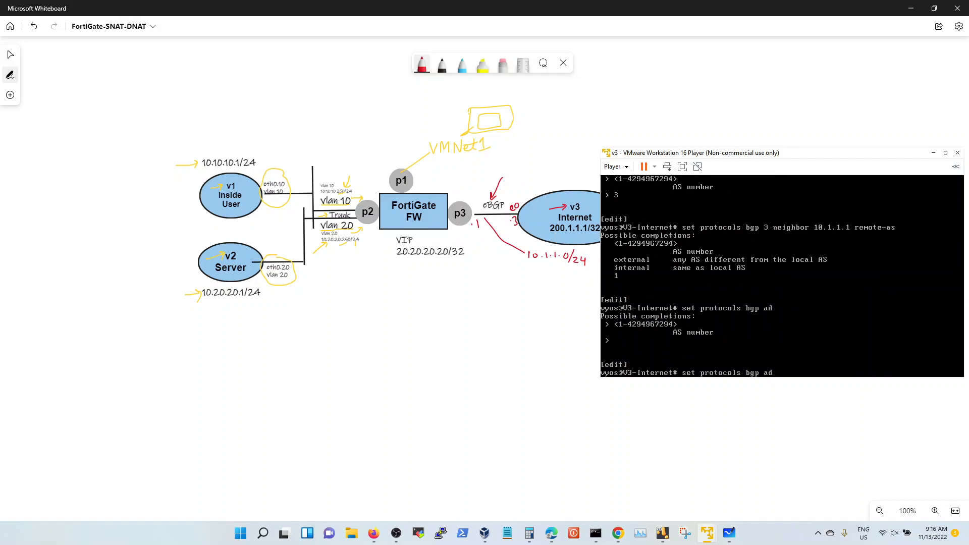
{"action": "key", "text": "BackSpace"}
{"action": "key", "text": "BackSpace"}
{"action": "type", "text": "1 ad"}
{"action": "key", "text": "Tab"}
{"action": "type", "text": "ipv"}
{"action": "key", "text": "Tab"}
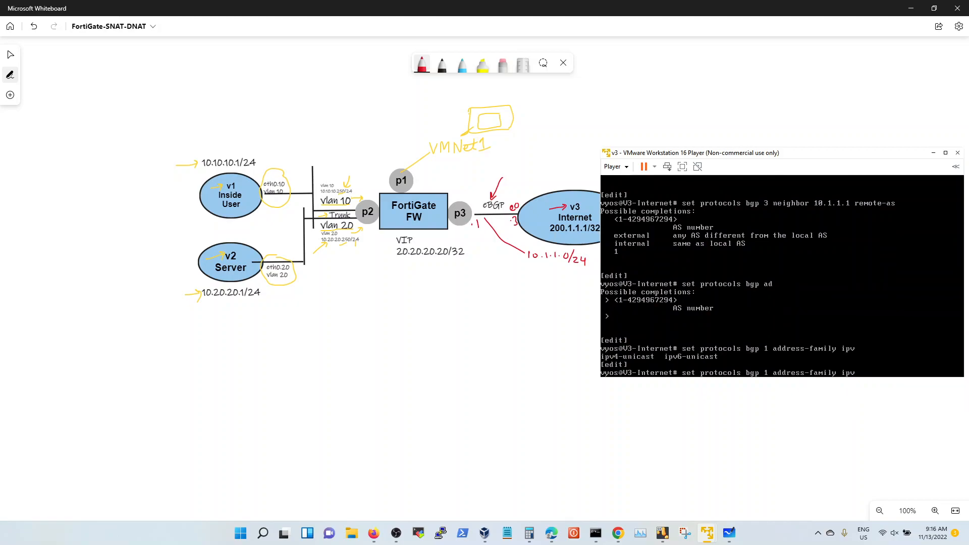
{"action": "type", "text": "4"}
{"action": "key", "text": "Tab"}
{"action": "type", "text": "ne"}
{"action": "key", "text": "Tab"}
{"action": "key", "text": "Tab"}
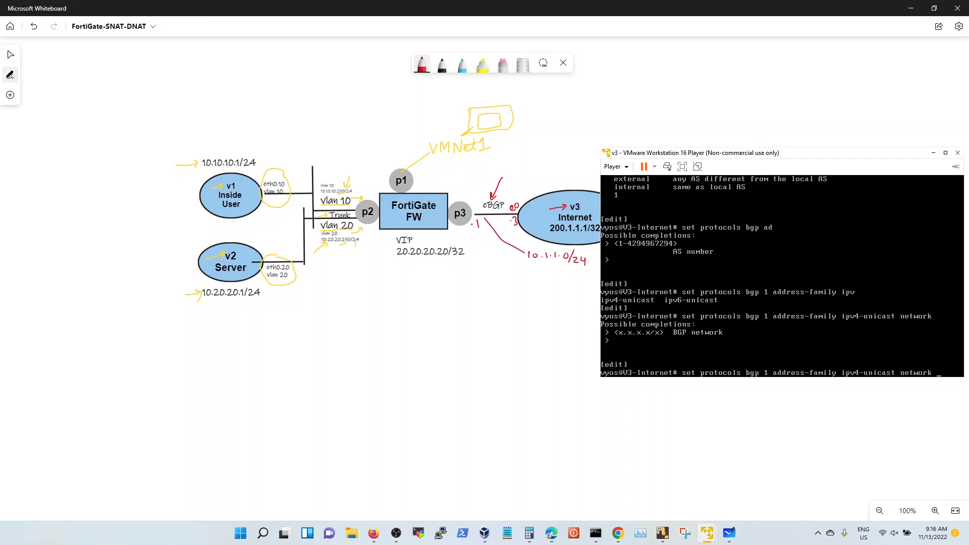
{"action": "key", "text": "ctrl+u"}
Step: Display v3's configuration with "show" and review its interfaces and BGP settings
{"action": "type", "text": "show"}
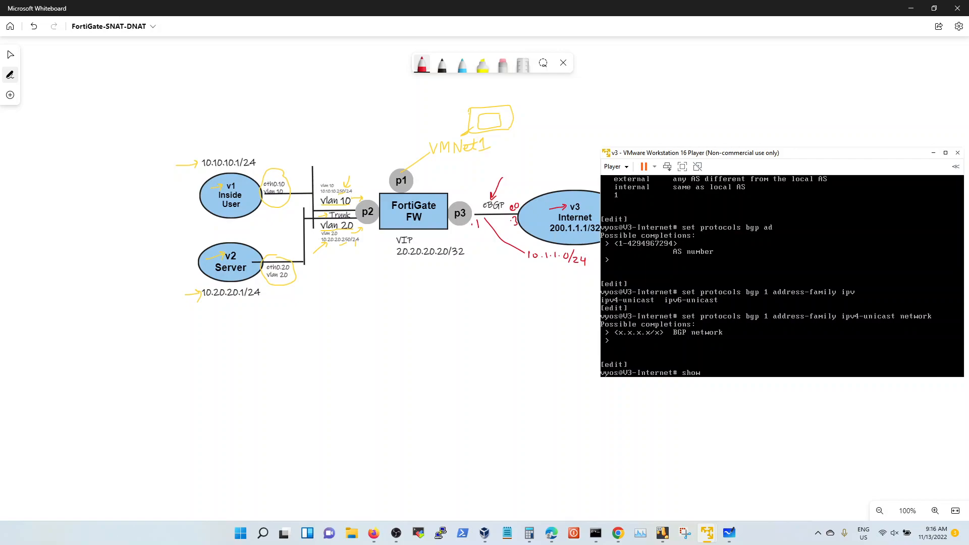
{"action": "key", "text": "Return"}
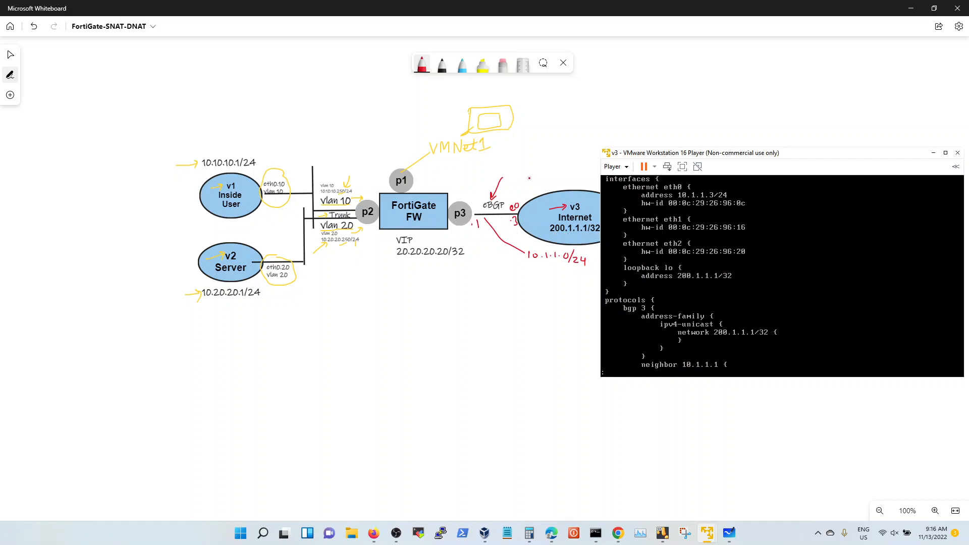
Step: On the whiteboard, draw green arrows from v1 and from v2 to the v3 Internet node
{"action": "left_click", "coordinate": [461, 15]}
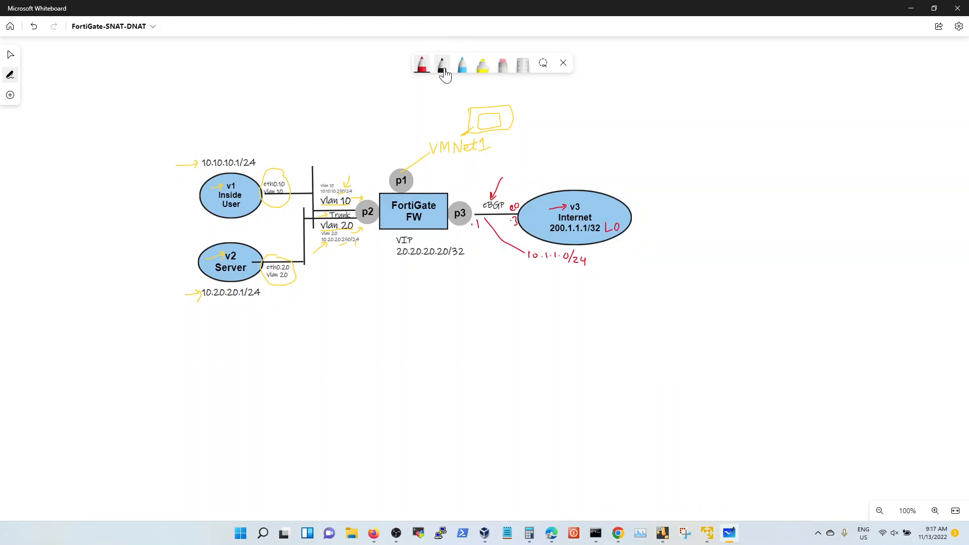
{"action": "left_click", "coordinate": [422, 66]}
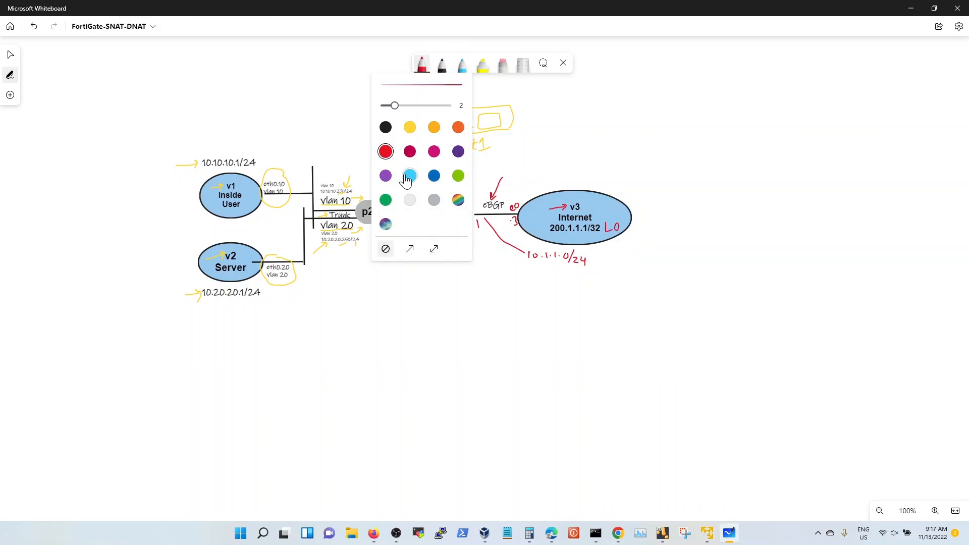
{"action": "left_click", "coordinate": [458, 176]}
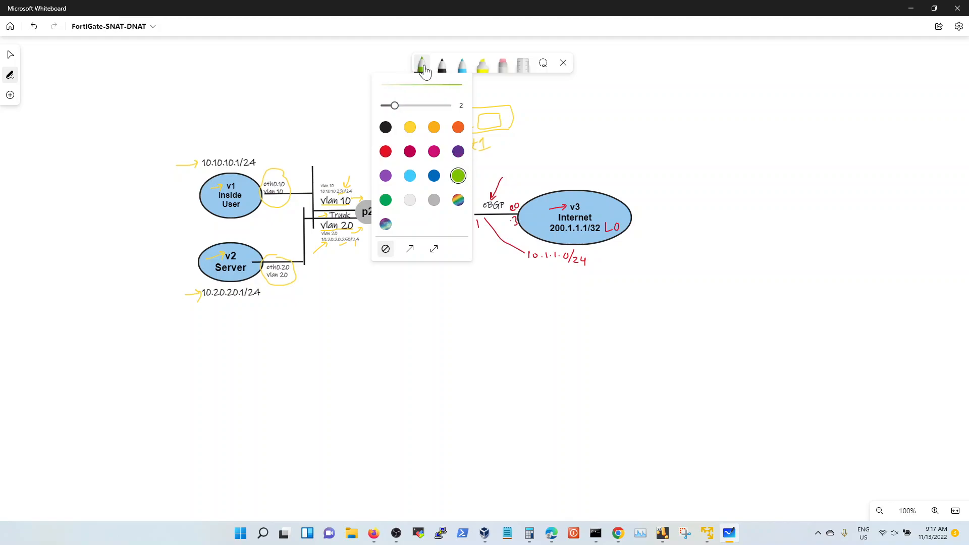
{"action": "left_click", "coordinate": [423, 66]}
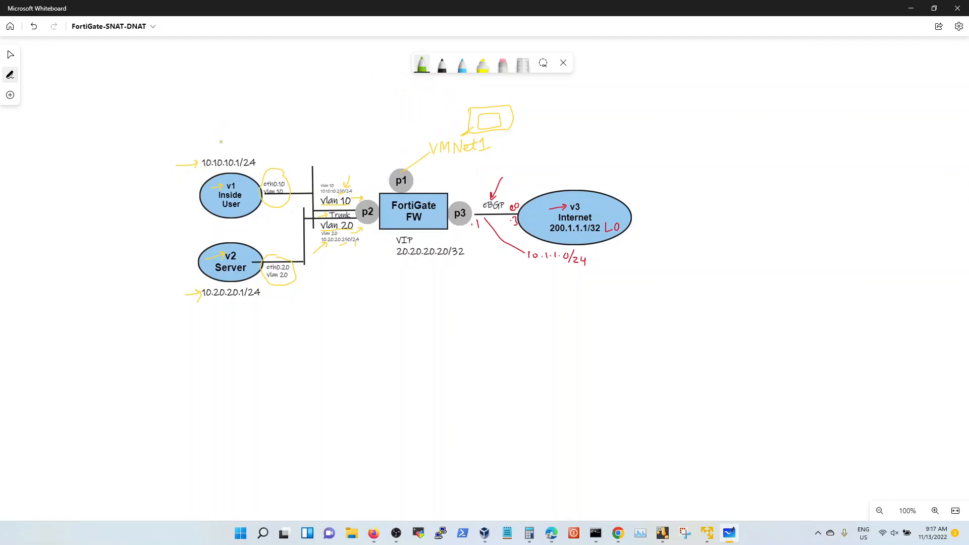
{"action": "left_click_drag", "start_coordinate": [228, 141], "coordinate": [417, 152]}
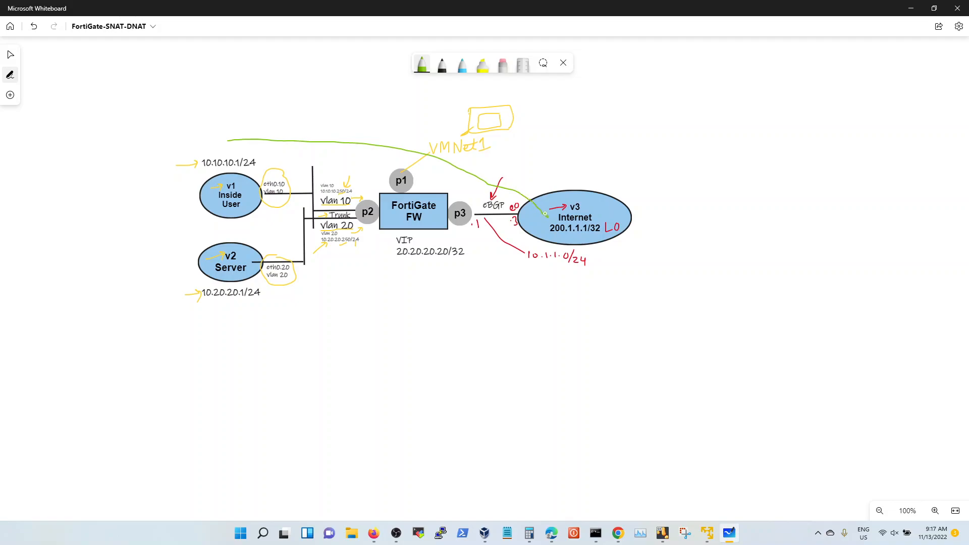
{"action": "mouse_move", "coordinate": [243, 308]}
{"action": "left_mouse_down"}
{"action": "mouse_move", "coordinate": [495, 280]}
{"action": "mouse_move", "coordinate": [554, 239]}
{"action": "left_mouse_up"}
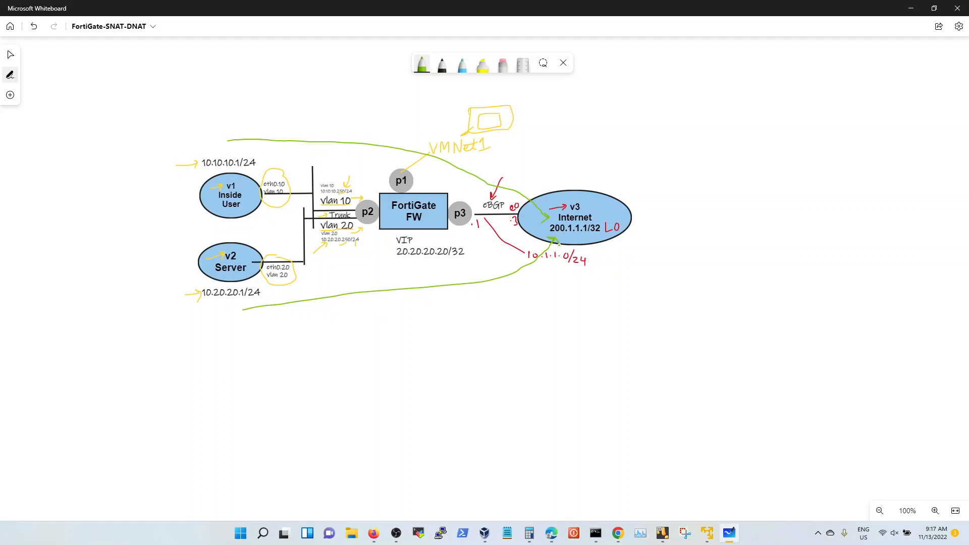
Step: In dark pink, box and underline VIP 20.20.20.20/32, draw arrows from v3 to the VIP and on to v2, and erase the extra stroke
{"action": "left_click", "coordinate": [421, 65]}
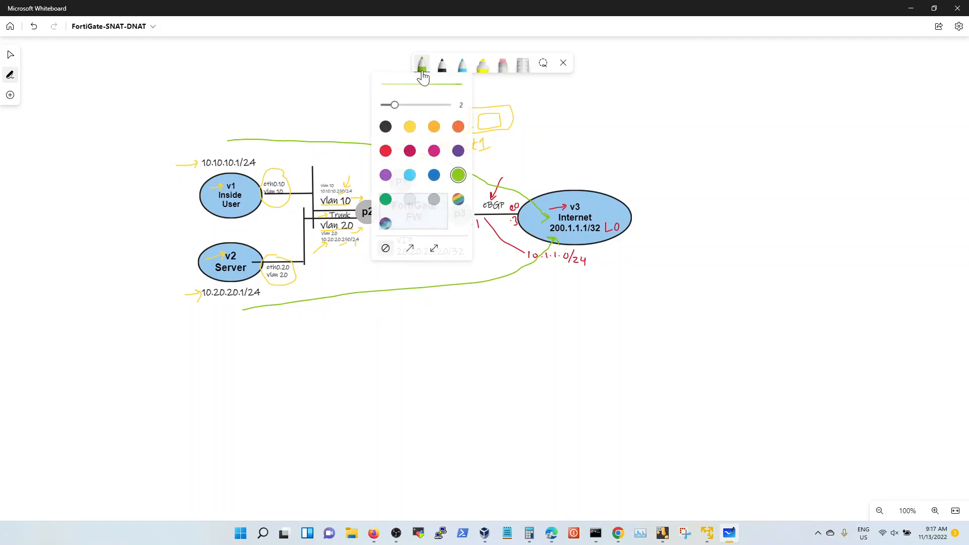
{"action": "left_click", "coordinate": [410, 151]}
{"action": "left_click", "coordinate": [422, 67]}
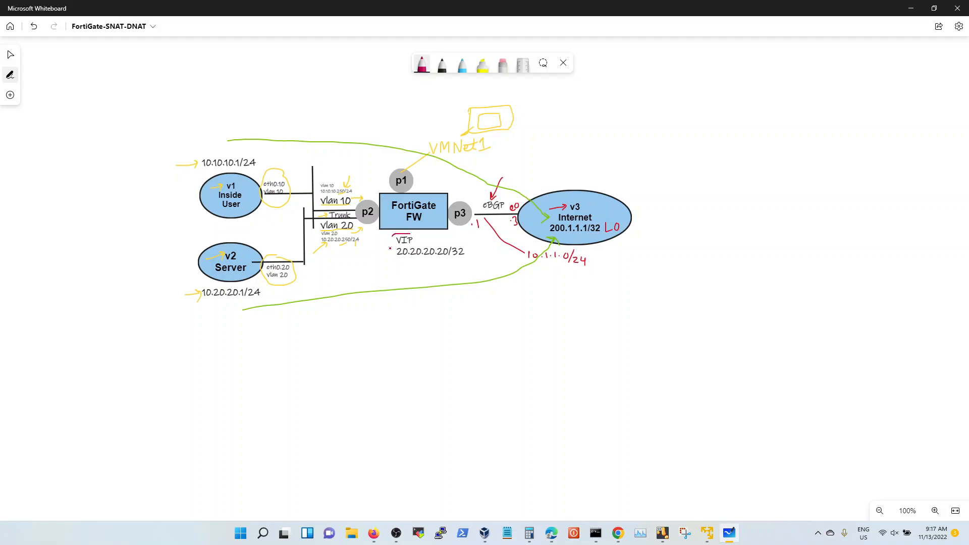
{"action": "left_click_drag", "start_coordinate": [442, 261], "coordinate": [466, 246]}
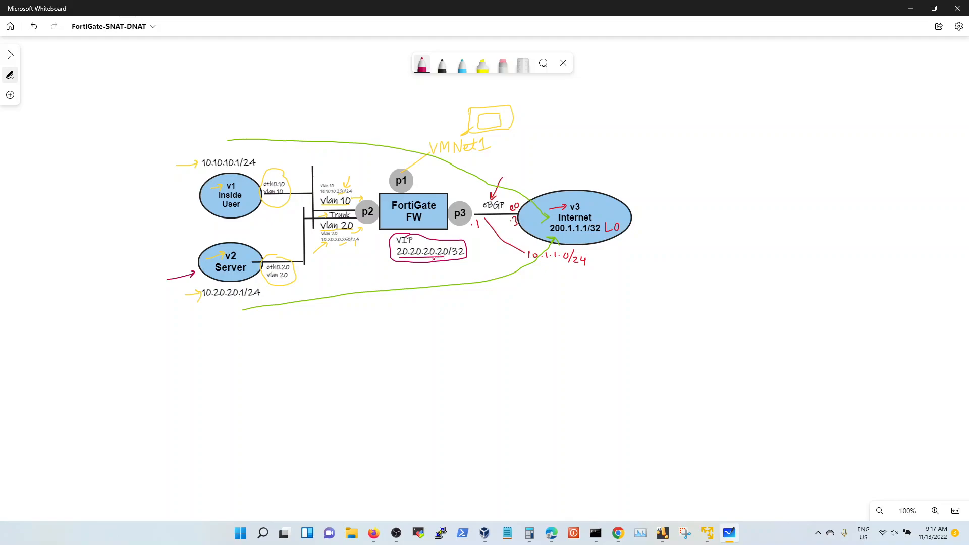
{"action": "mouse_move", "coordinate": [417, 262]}
{"action": "left_mouse_down"}
{"action": "mouse_move", "coordinate": [354, 323]}
{"action": "mouse_move", "coordinate": [234, 310]}
{"action": "left_mouse_up"}
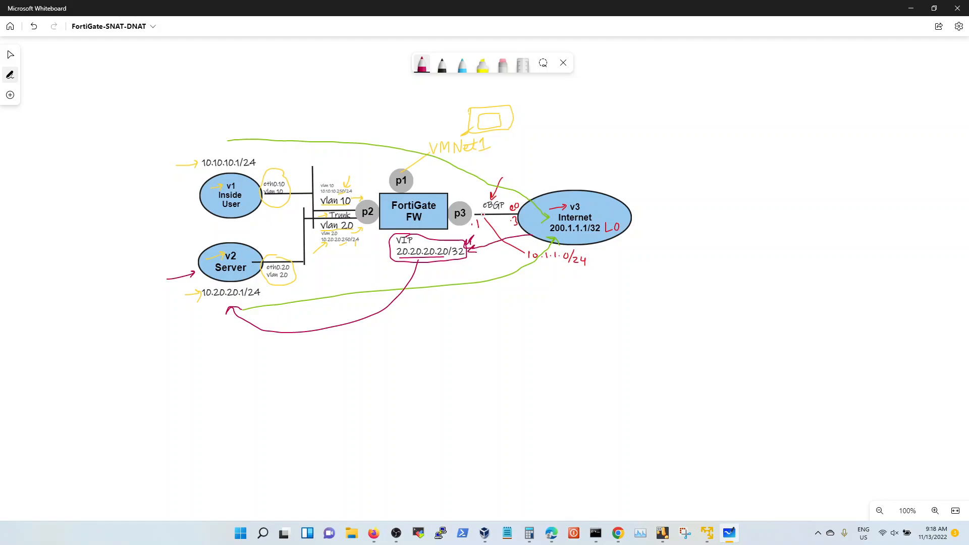
{"action": "left_click", "coordinate": [504, 66]}
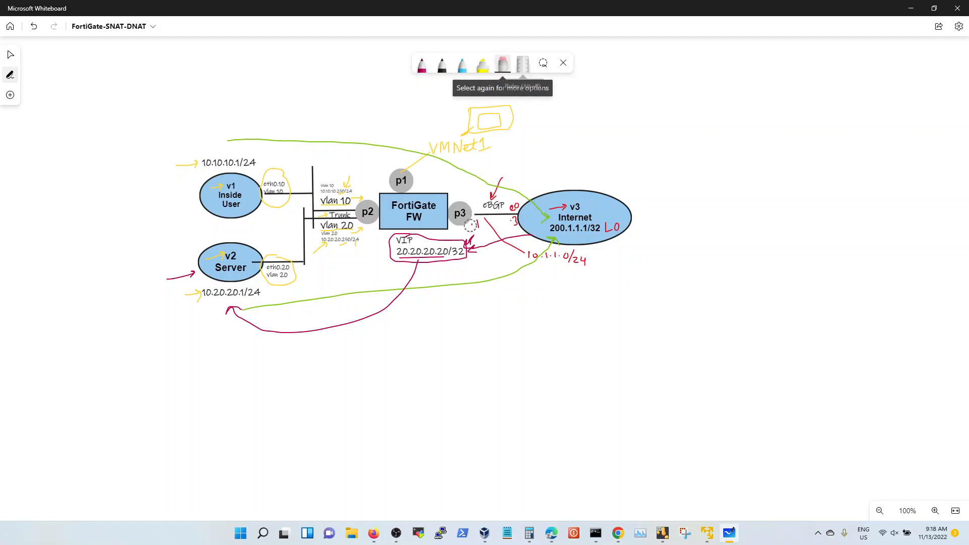
{"action": "left_click", "coordinate": [473, 237]}
Step: Write "static → BGP" in dark pink below the link, with arrows to "static" from the VIP and the eBGP link
{"action": "left_click", "coordinate": [422, 66]}
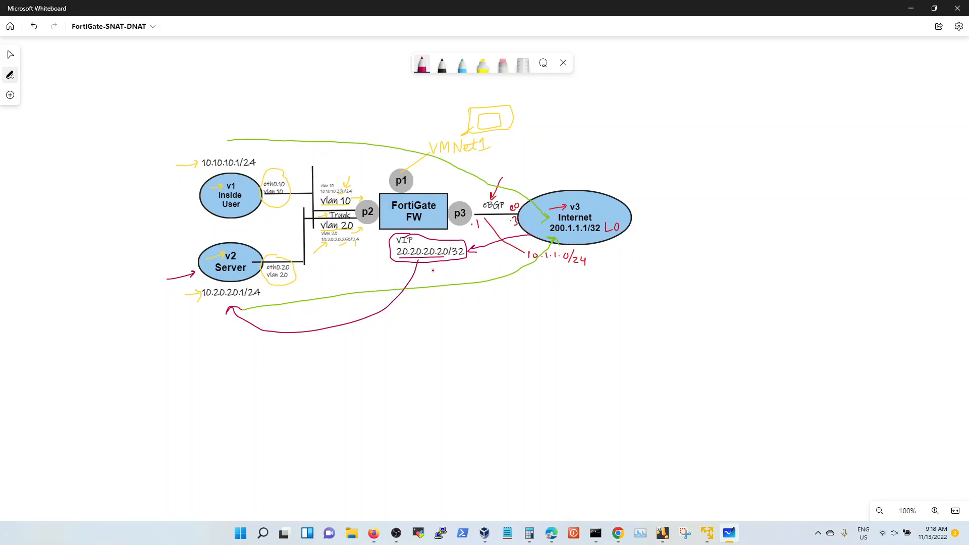
{"action": "left_click_drag", "start_coordinate": [476, 307], "coordinate": [480, 306]}
{"action": "left_click_drag", "start_coordinate": [497, 211], "coordinate": [474, 295]}
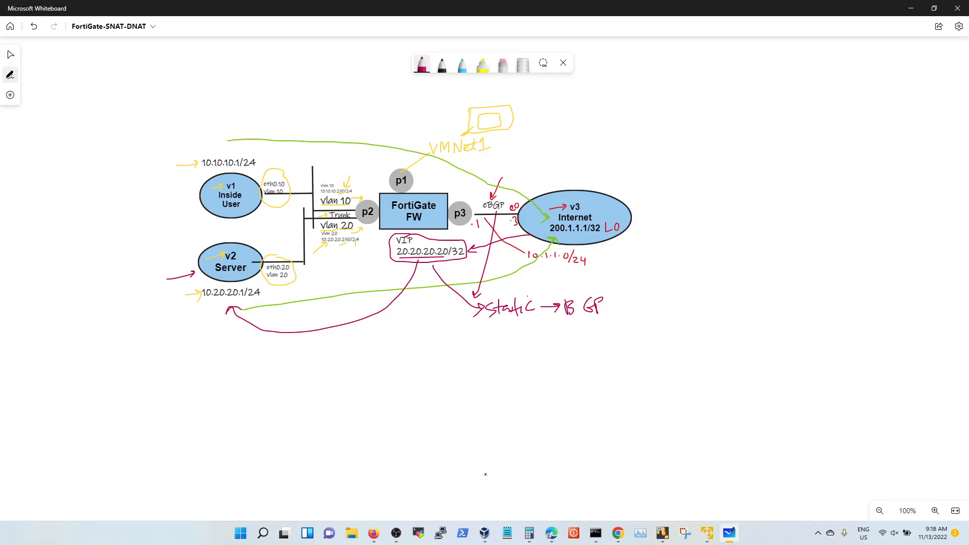
Step: Switch to the FortiGate interface list in Chrome, review the port3 settings and close them without changes
{"action": "mouse_move", "coordinate": [618, 534]}
{"action": "left_click", "coordinate": [628, 480]}
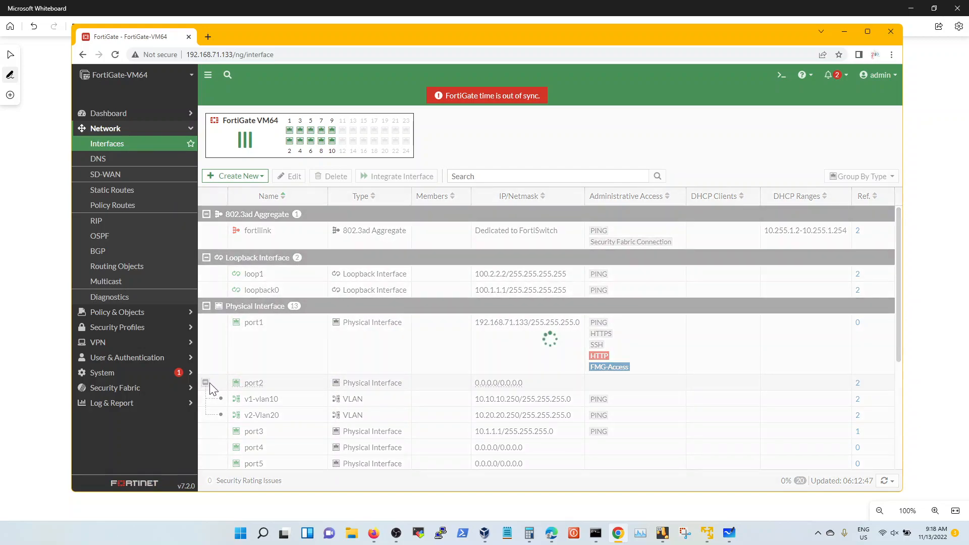
{"action": "left_click", "coordinate": [238, 399]}
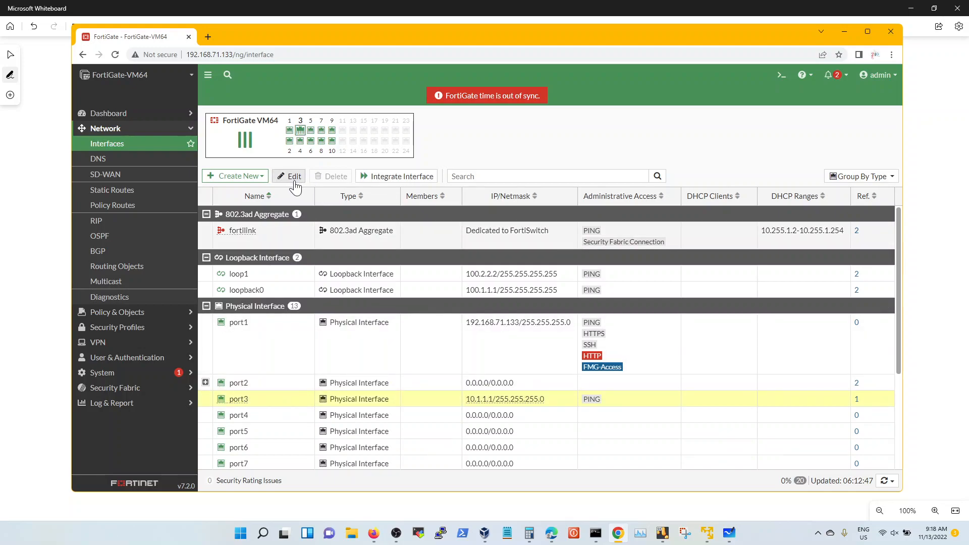
{"action": "left_click", "coordinate": [294, 177]}
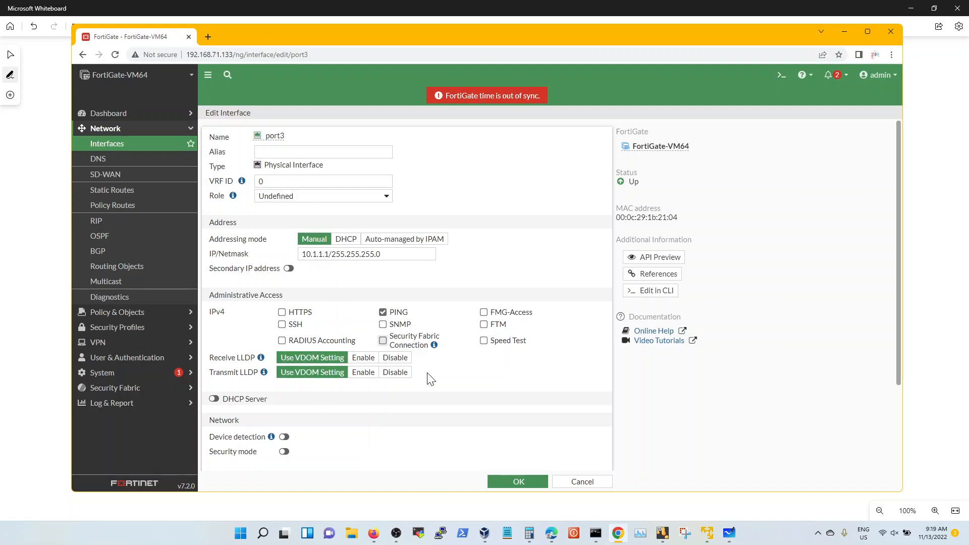
{"action": "left_click", "coordinate": [566, 482]}
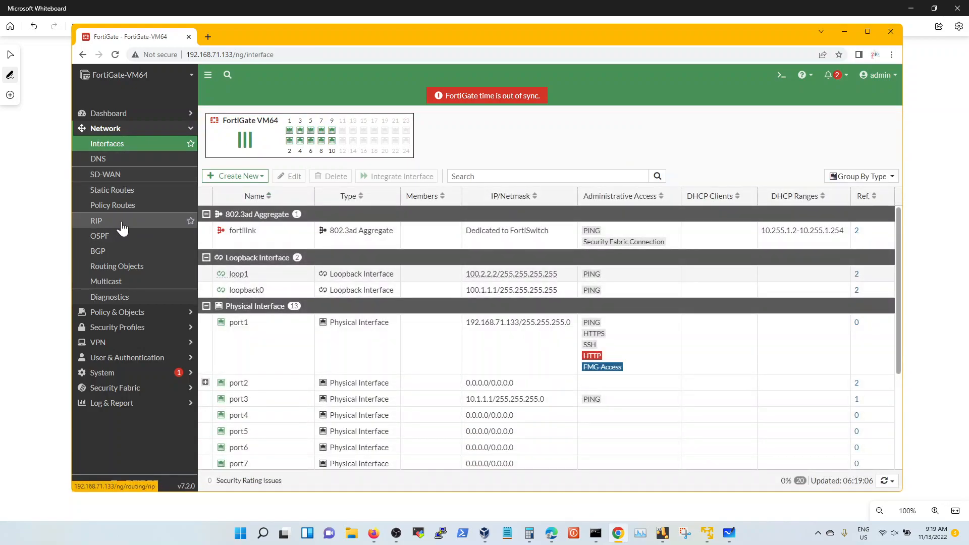
Step: Review the firewall policy list and examine the zones and their member interfaces in the interface list
{"action": "left_click", "coordinate": [126, 312]}
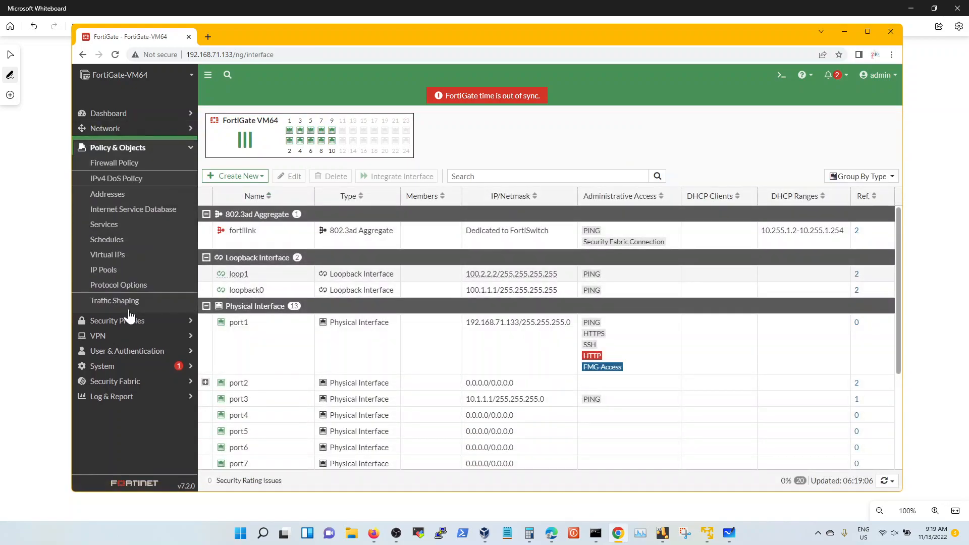
{"action": "left_click", "coordinate": [123, 161]}
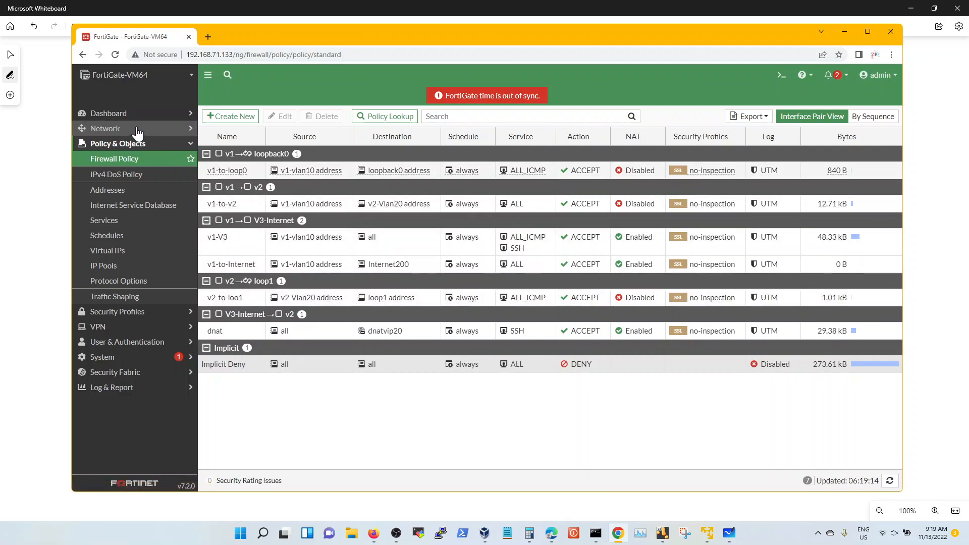
{"action": "left_click", "coordinate": [135, 129]}
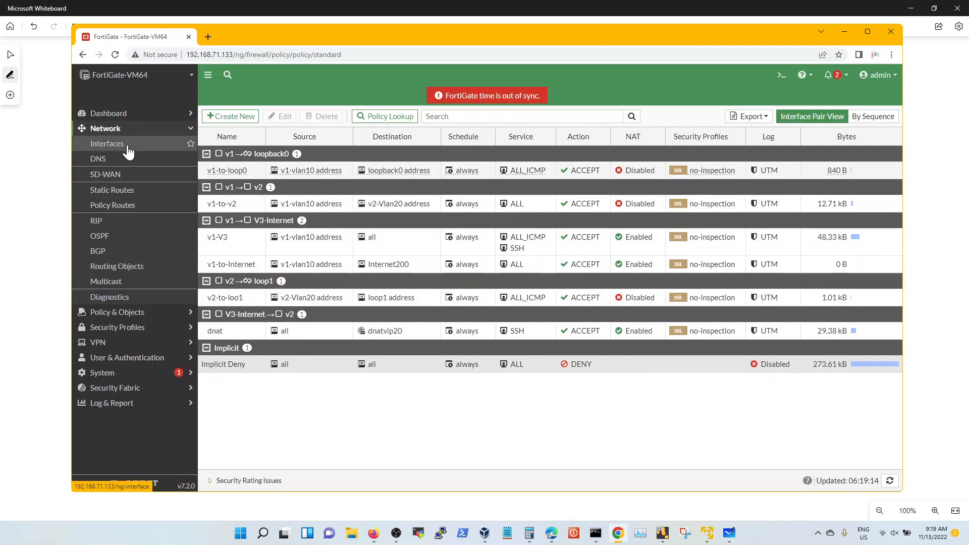
{"action": "left_click", "coordinate": [130, 151]}
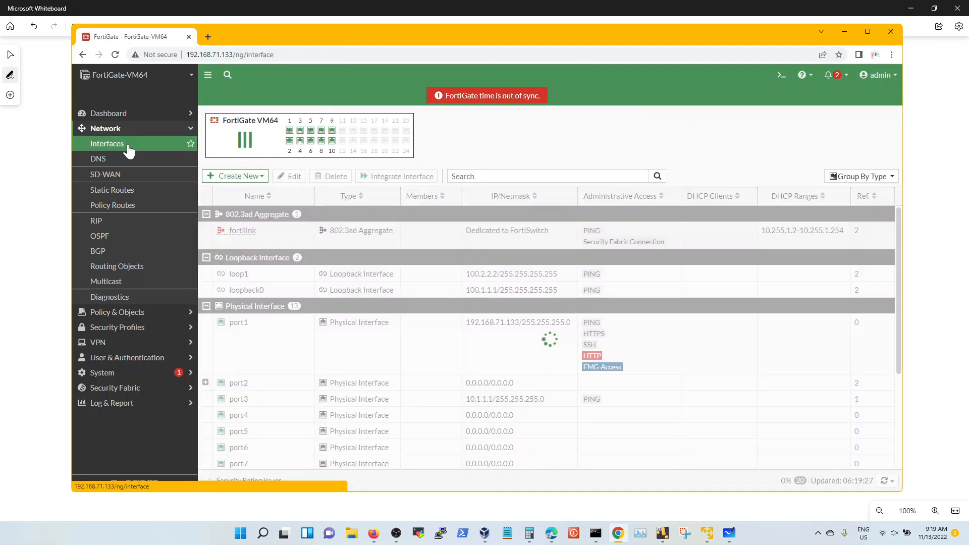
{"action": "left_click", "coordinate": [899, 439]}
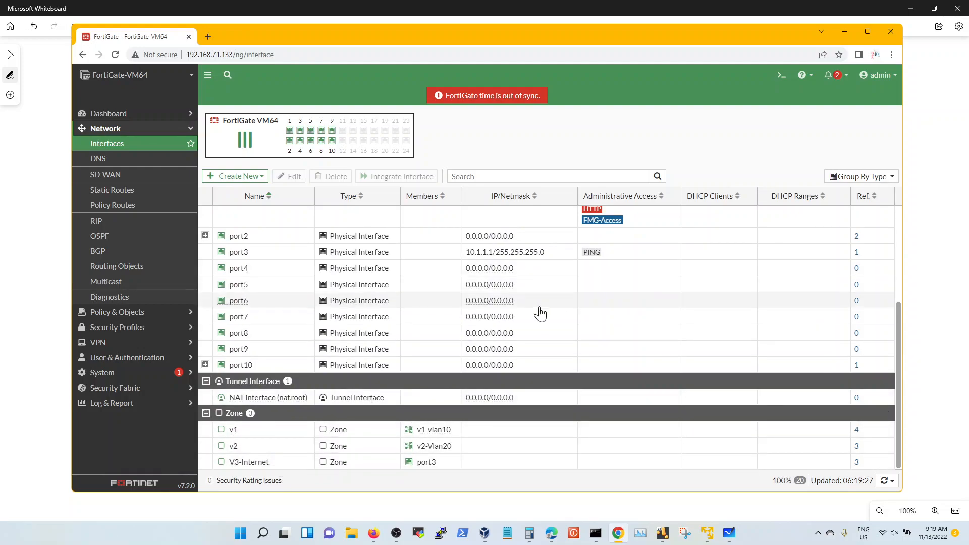
{"action": "scroll", "coordinate": [898, 216], "scroll_direction": "up", "scroll_amount": 3}
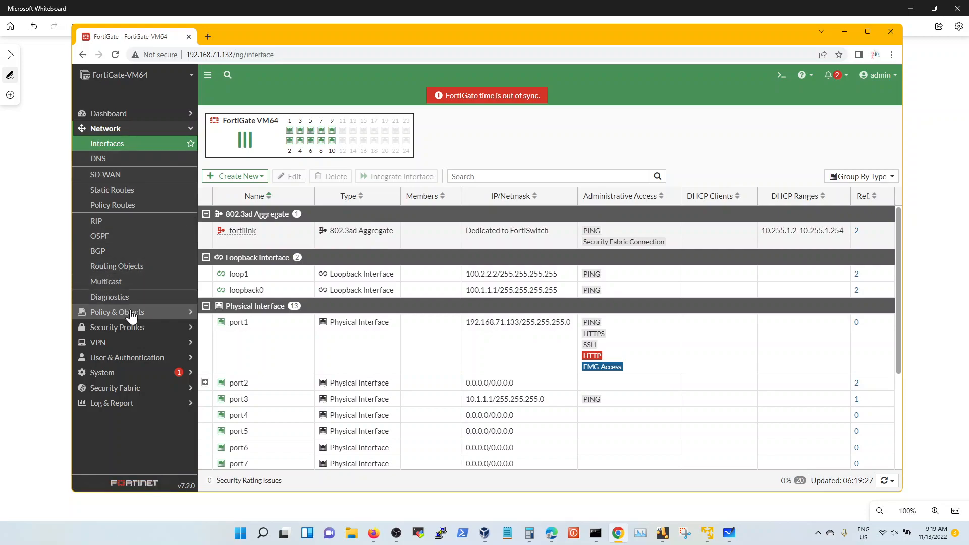
Step: Open the v1-to-Internet firewall policy for editing and examine the interfaces and zones available as its incoming interface
{"action": "left_click", "coordinate": [129, 313]}
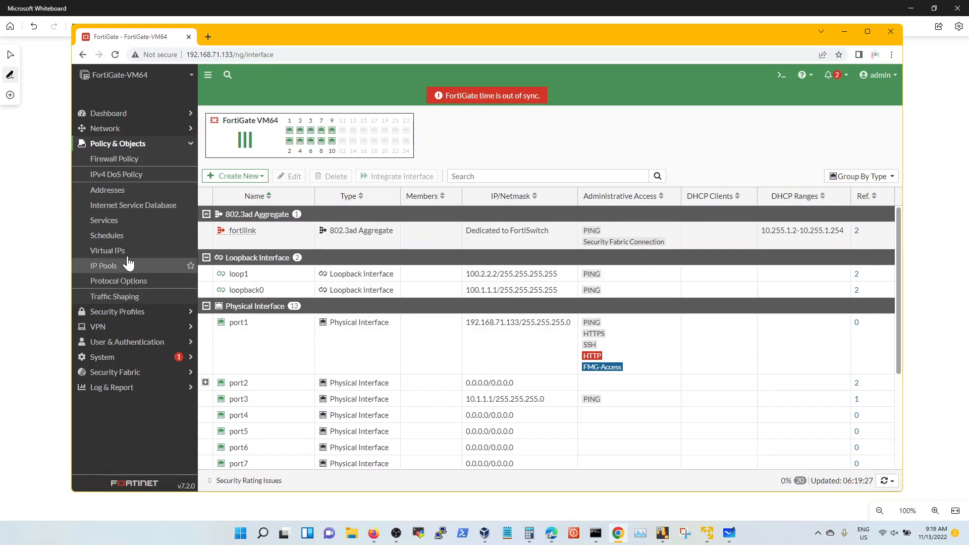
{"action": "left_click", "coordinate": [132, 160]}
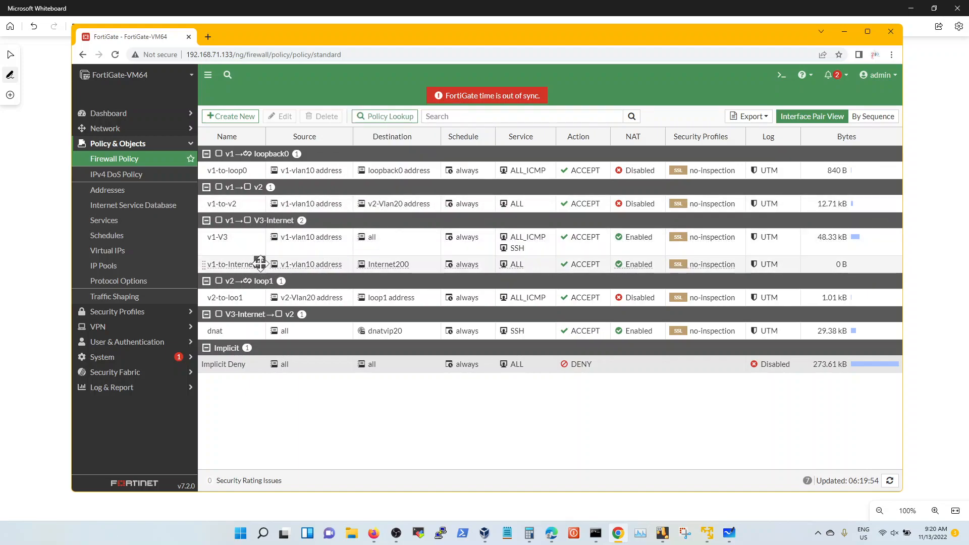
{"action": "left_click", "coordinate": [230, 268]}
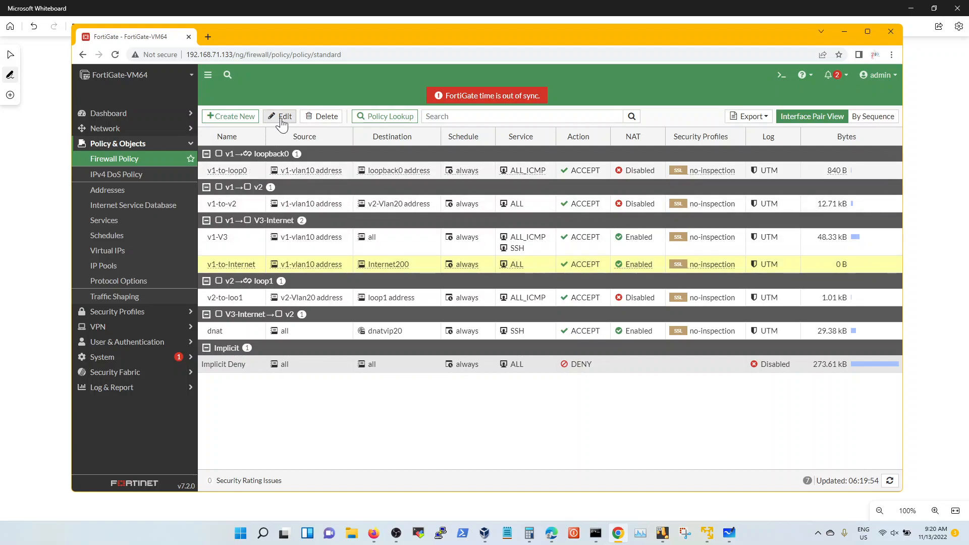
{"action": "left_click", "coordinate": [283, 122]}
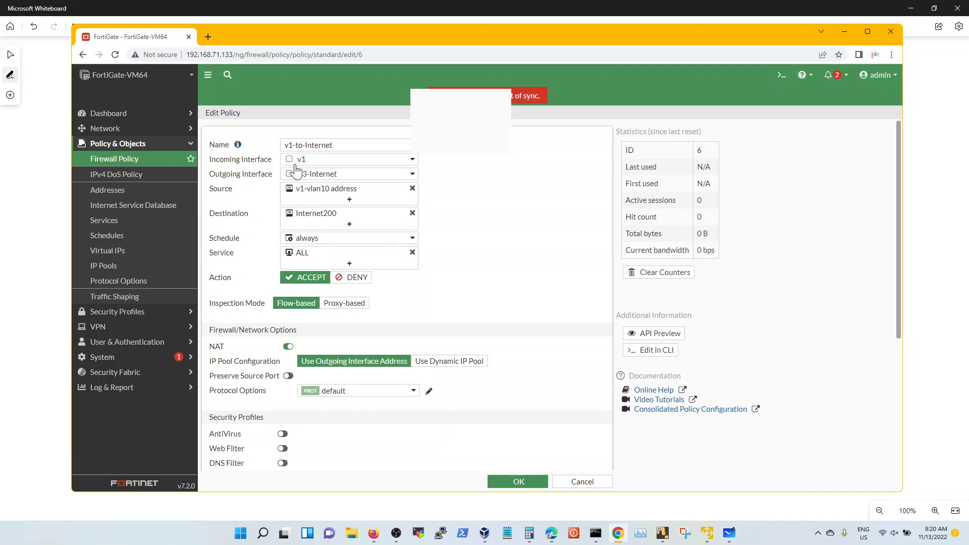
{"action": "left_click", "coordinate": [305, 161]}
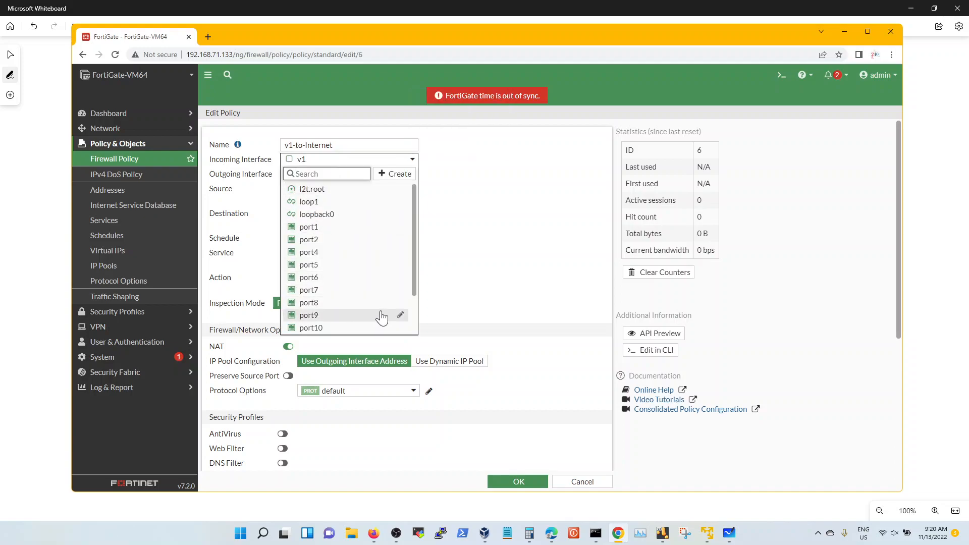
{"action": "scroll", "coordinate": [382, 317], "scroll_direction": "down", "scroll_amount": 2}
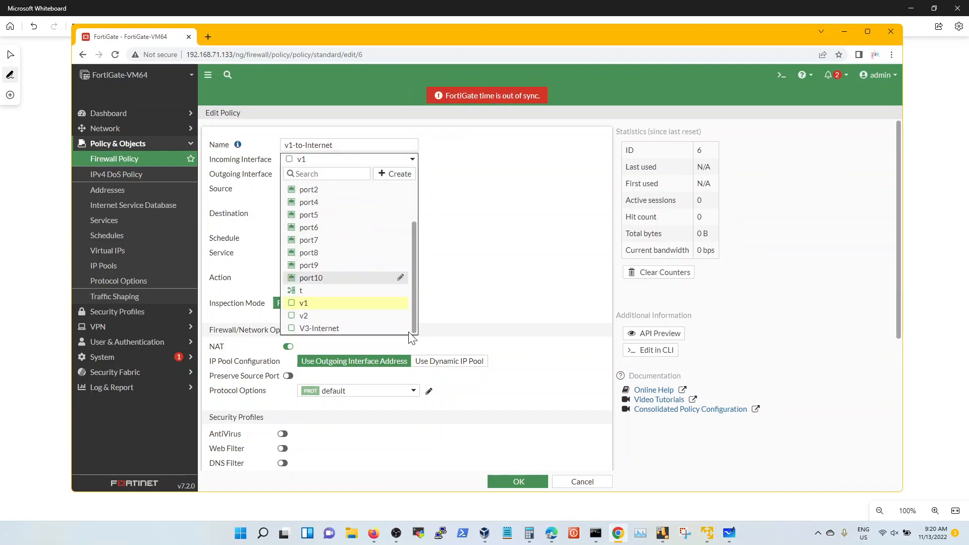
{"action": "left_click", "coordinate": [484, 245]}
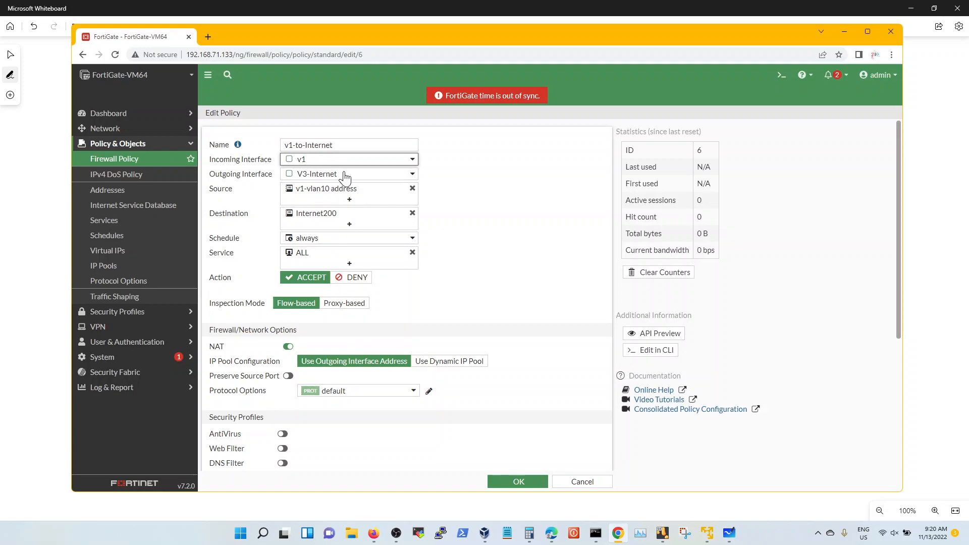
Step: Recheck the incoming interface choices and view the source address entries of the v1-to-Internet policy without changing them
{"action": "mouse_move", "coordinate": [342, 176]}
{"action": "left_click", "coordinate": [348, 163]}
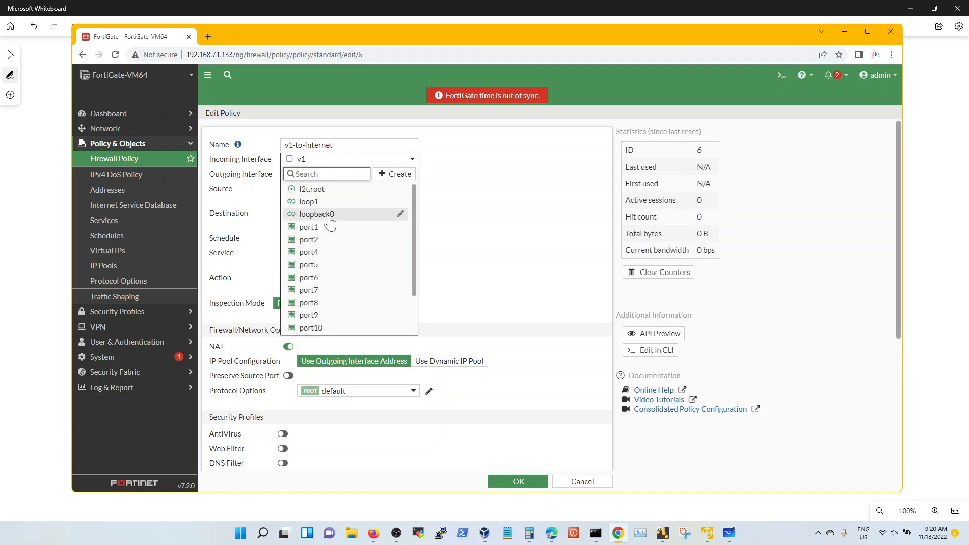
{"action": "left_click", "coordinate": [456, 185]}
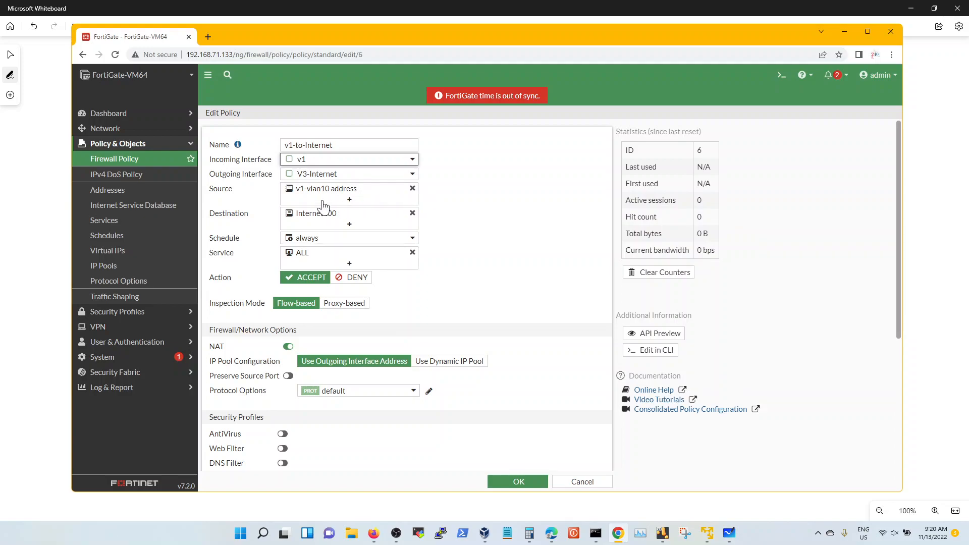
{"action": "left_click", "coordinate": [392, 199]}
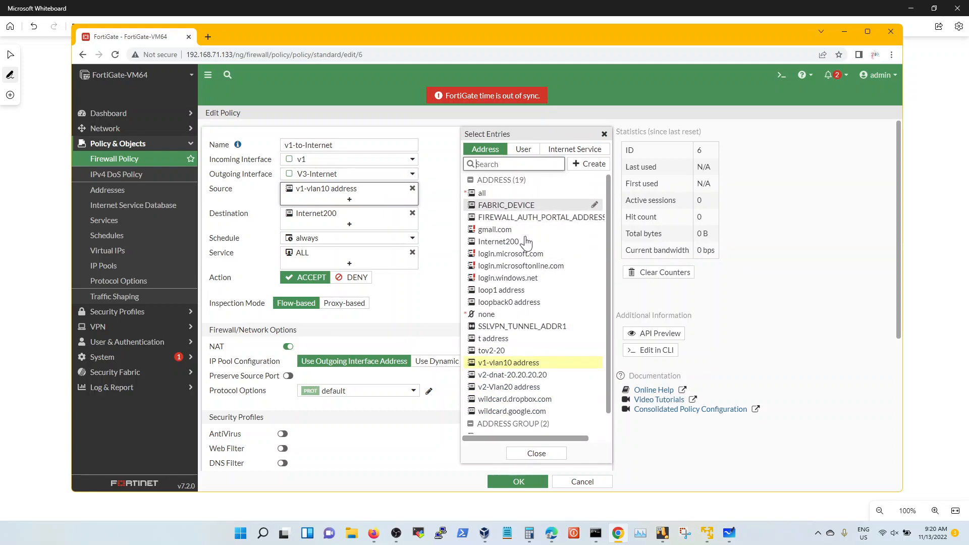
{"action": "left_click", "coordinate": [510, 452]}
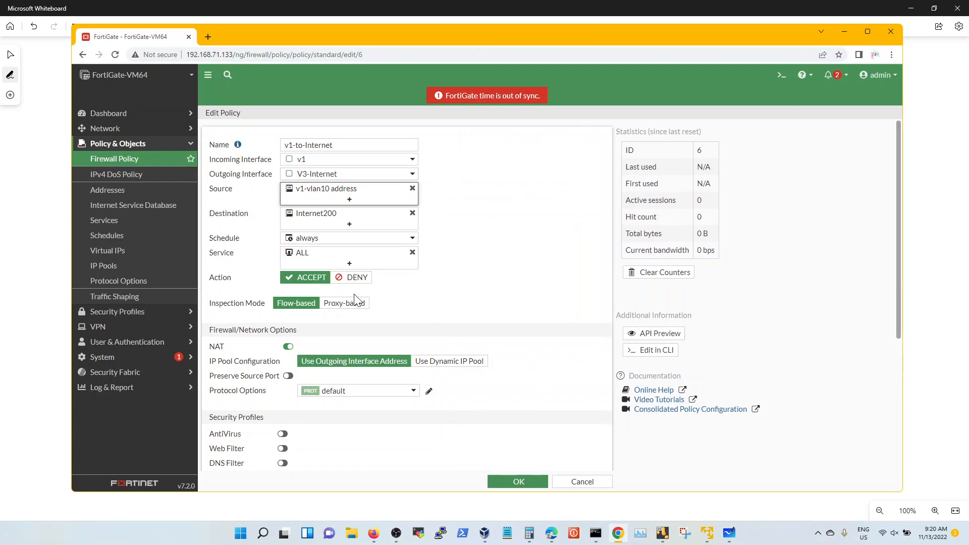
{"action": "mouse_move", "coordinate": [390, 239]}
Step: Switch to the whiteboard, write "SNAT" in green above the v1-to-v3 arrow and draw a small green arrow pointing at p3
{"action": "left_click", "coordinate": [596, 534]}
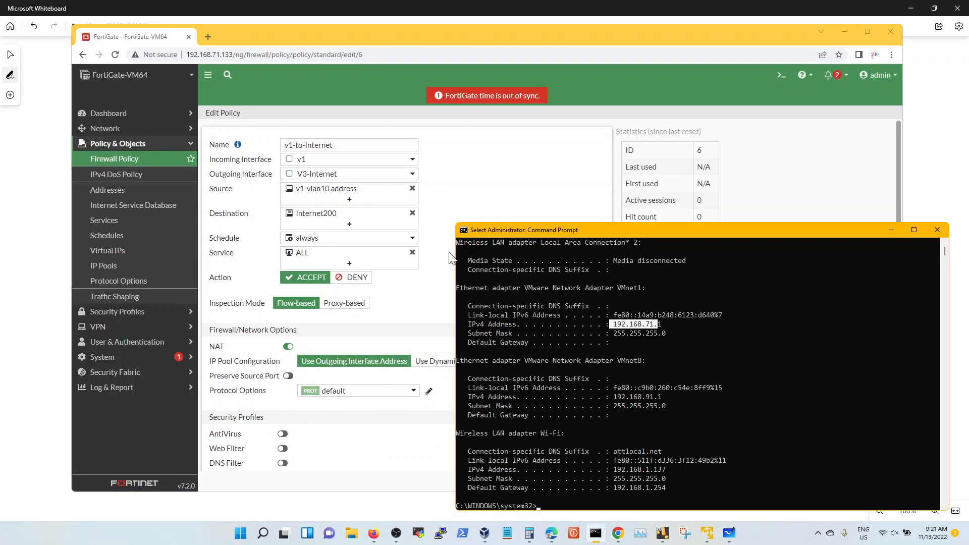
{"action": "left_click", "coordinate": [444, 15]}
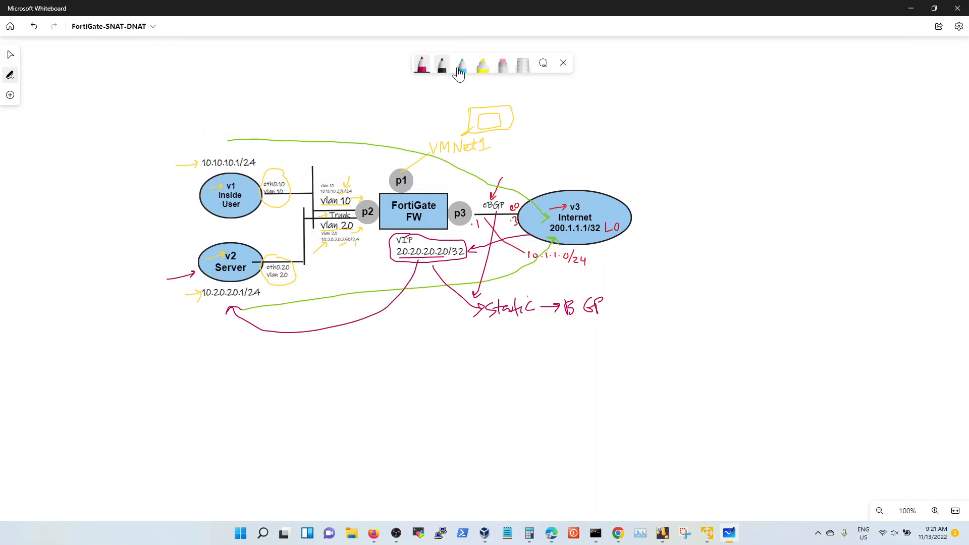
{"action": "left_click", "coordinate": [422, 65]}
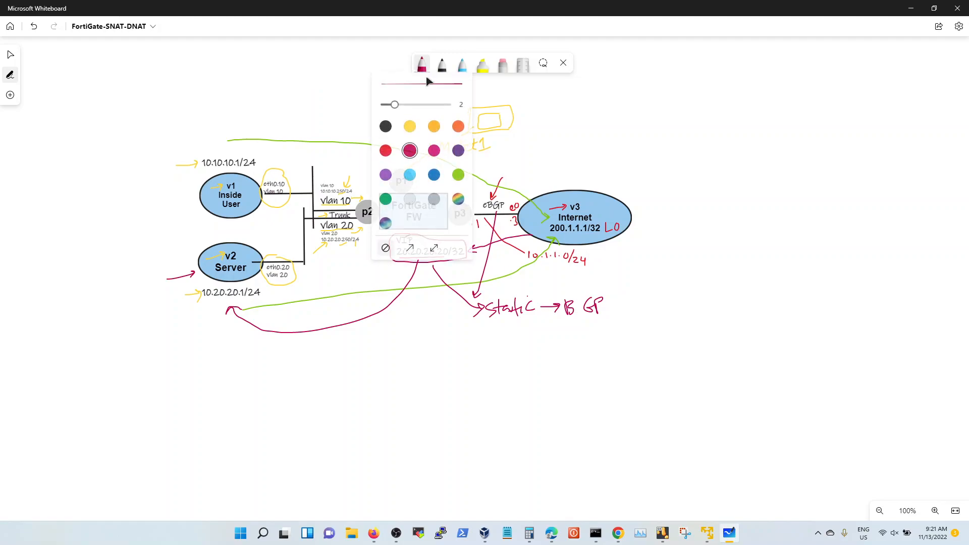
{"action": "left_click", "coordinate": [386, 200]}
{"action": "left_click", "coordinate": [458, 177]}
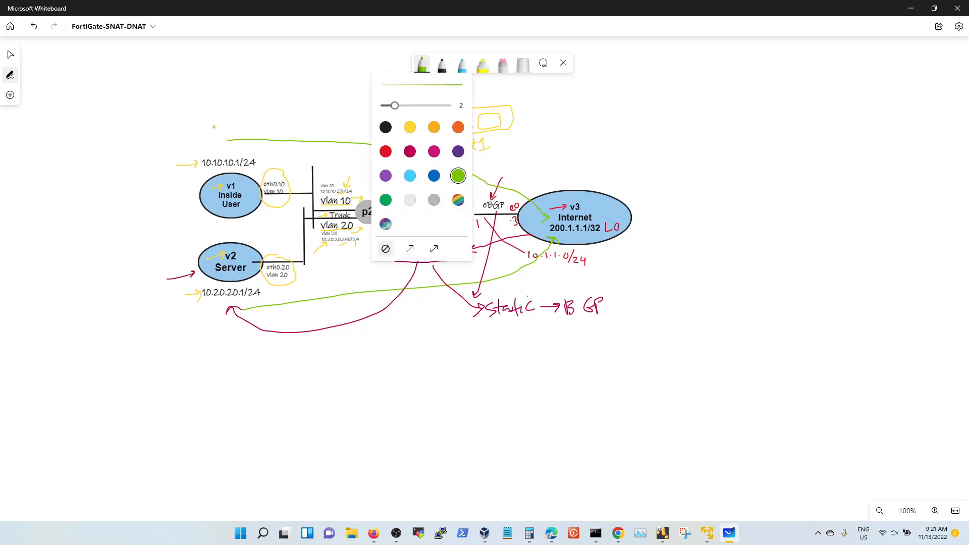
{"action": "left_click", "coordinate": [228, 131]}
{"action": "left_click_drag", "start_coordinate": [231, 124], "coordinate": [225, 138]}
{"action": "mouse_move", "coordinate": [234, 137]}
{"action": "left_mouse_down"}
{"action": "mouse_move", "coordinate": [256, 137]}
{"action": "mouse_move", "coordinate": [265, 125]}
{"action": "mouse_move", "coordinate": [260, 138]}
{"action": "left_mouse_up"}
{"action": "mouse_move", "coordinate": [459, 183]}
{"action": "left_mouse_down"}
{"action": "mouse_move", "coordinate": [459, 198]}
{"action": "mouse_move", "coordinate": [463, 191]}
{"action": "left_mouse_up"}
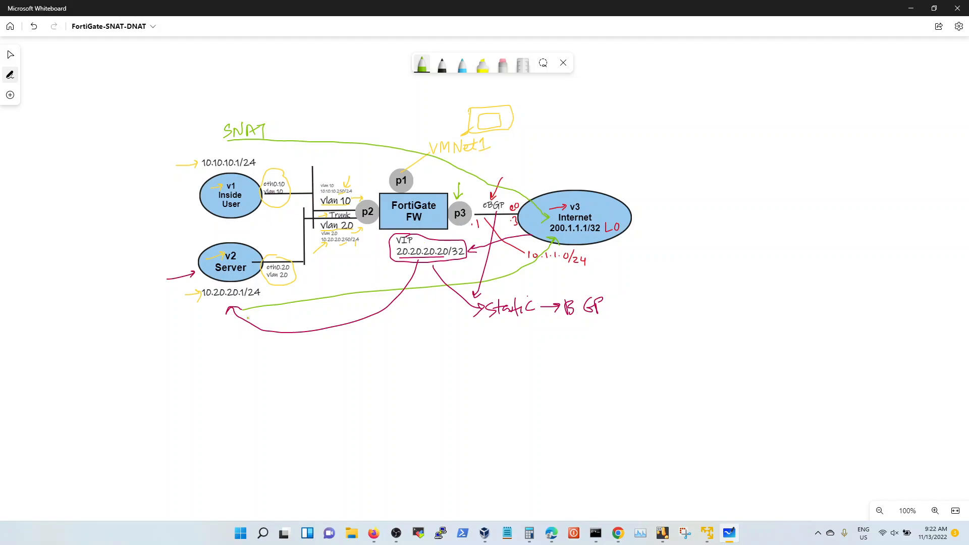
Step: Write "V1–V3-Int" in green above the "SNAT" label over the v1 node
{"action": "mouse_move", "coordinate": [216, 108]}
{"action": "left_mouse_down"}
{"action": "mouse_move", "coordinate": [219, 119]}
{"action": "mouse_move", "coordinate": [227, 106]}
{"action": "left_mouse_up"}
{"action": "mouse_move", "coordinate": [230, 104]}
{"action": "left_mouse_down"}
{"action": "mouse_move", "coordinate": [230, 118]}
{"action": "mouse_move", "coordinate": [259, 102]}
{"action": "mouse_move", "coordinate": [261, 111]}
{"action": "mouse_move", "coordinate": [299, 109]}
{"action": "left_mouse_up"}
{"action": "left_click_drag", "start_coordinate": [292, 103], "coordinate": [301, 101]}
Step: Write "V2–V3-Int" with "SNAT" beneath it in green below the v2 Server node
{"action": "mouse_move", "coordinate": [195, 332]}
{"action": "left_mouse_down"}
{"action": "mouse_move", "coordinate": [200, 343]}
{"action": "mouse_move", "coordinate": [205, 331]}
{"action": "left_mouse_up"}
{"action": "left_click_drag", "start_coordinate": [205, 333], "coordinate": [215, 342]}
{"action": "left_click_drag", "start_coordinate": [214, 339], "coordinate": [265, 345]}
{"action": "left_click_drag", "start_coordinate": [261, 340], "coordinate": [269, 338]}
{"action": "left_click_drag", "start_coordinate": [213, 354], "coordinate": [204, 366]}
{"action": "left_click_drag", "start_coordinate": [213, 365], "coordinate": [249, 358]}
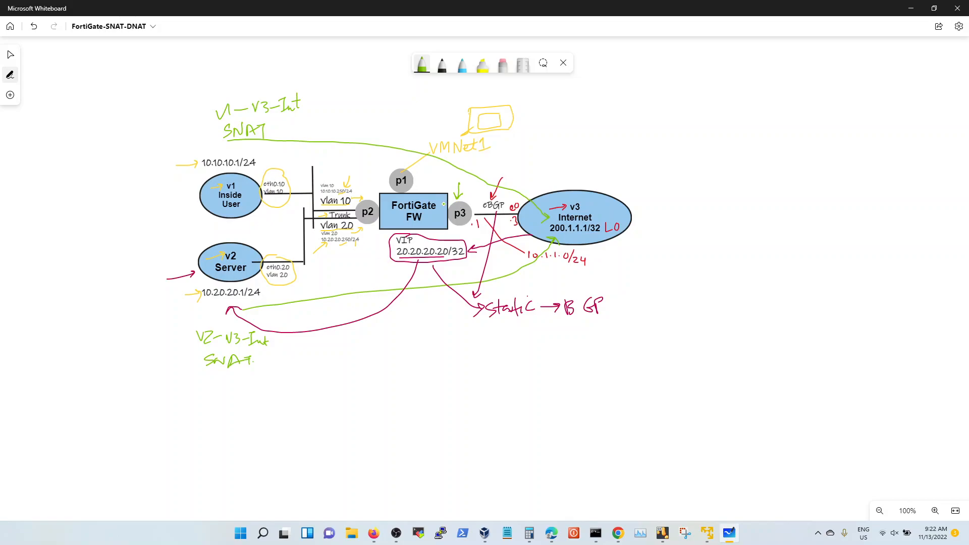
Step: Close the v1-to-Internet policy without changes in Chrome, and show the IP routing table in the v1 VMware console
{"action": "left_click", "coordinate": [616, 536]}
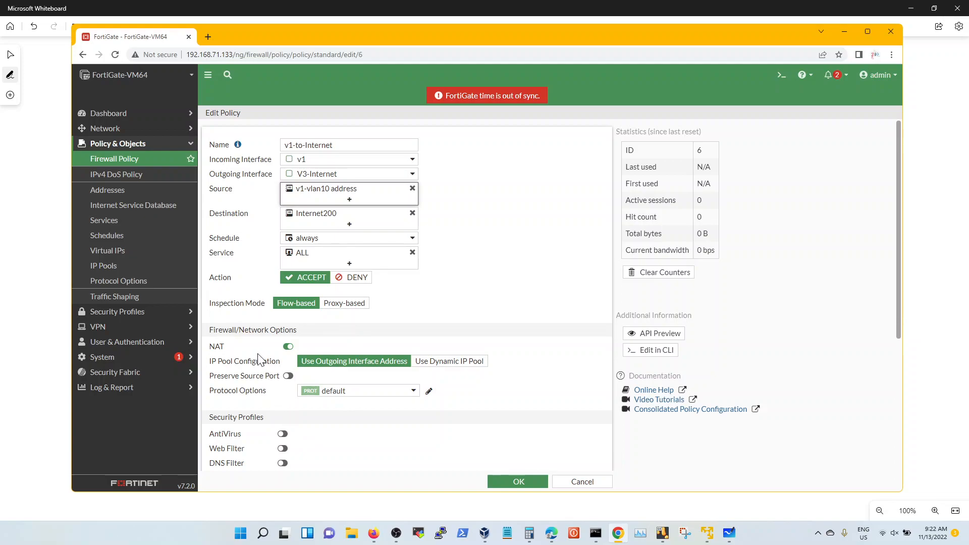
{"action": "left_click", "coordinate": [573, 483]}
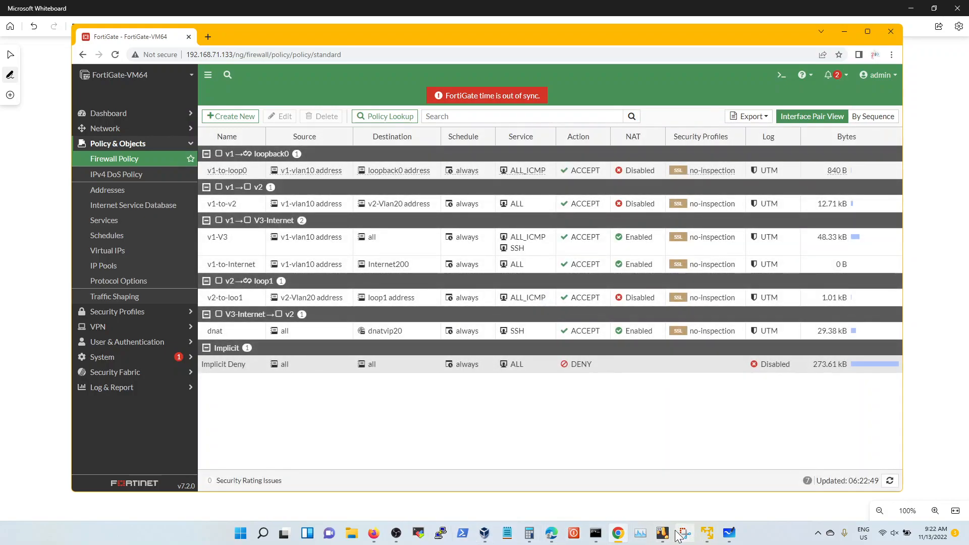
{"action": "mouse_move", "coordinate": [707, 535]}
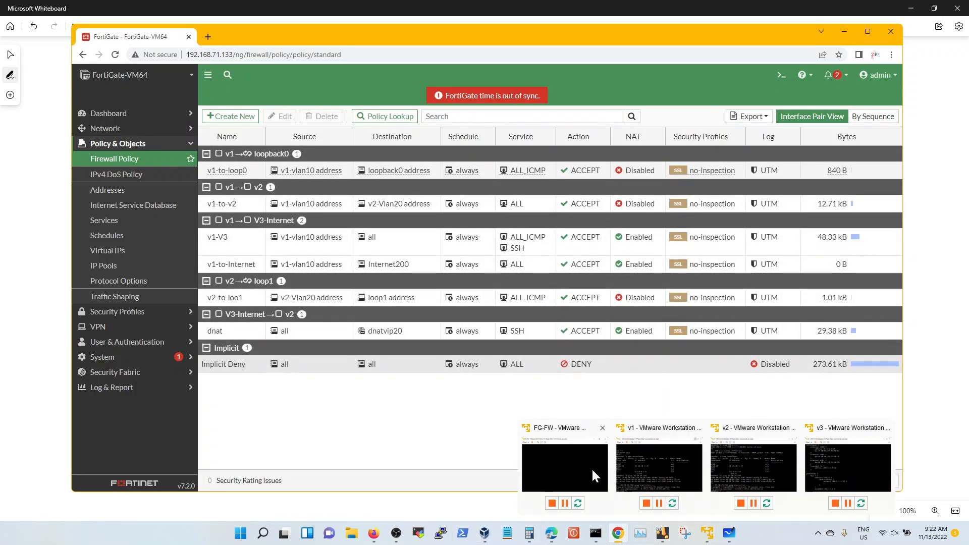
{"action": "left_click", "coordinate": [663, 465]}
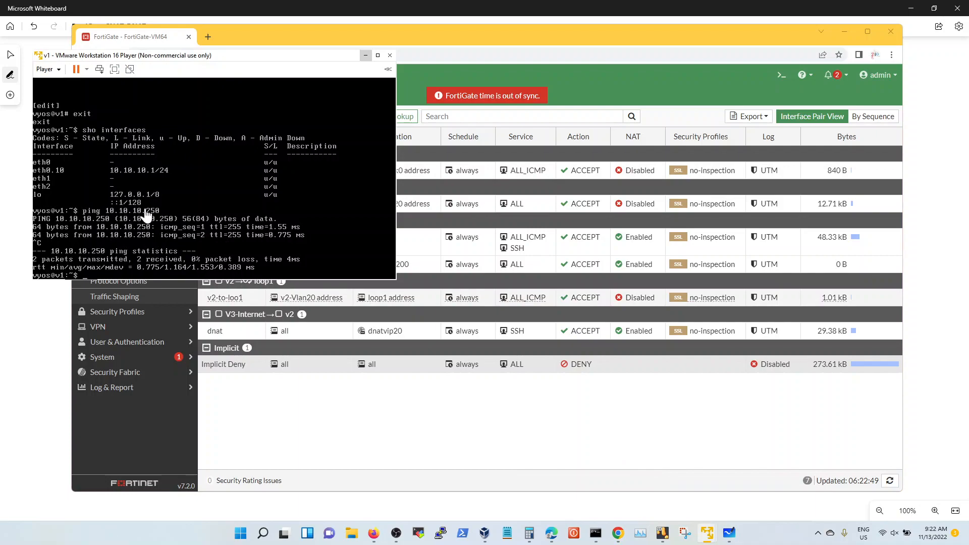
{"action": "left_click", "coordinate": [203, 210]}
{"action": "type", "text": "sho ip ro"}
{"action": "key", "text": "Return"}
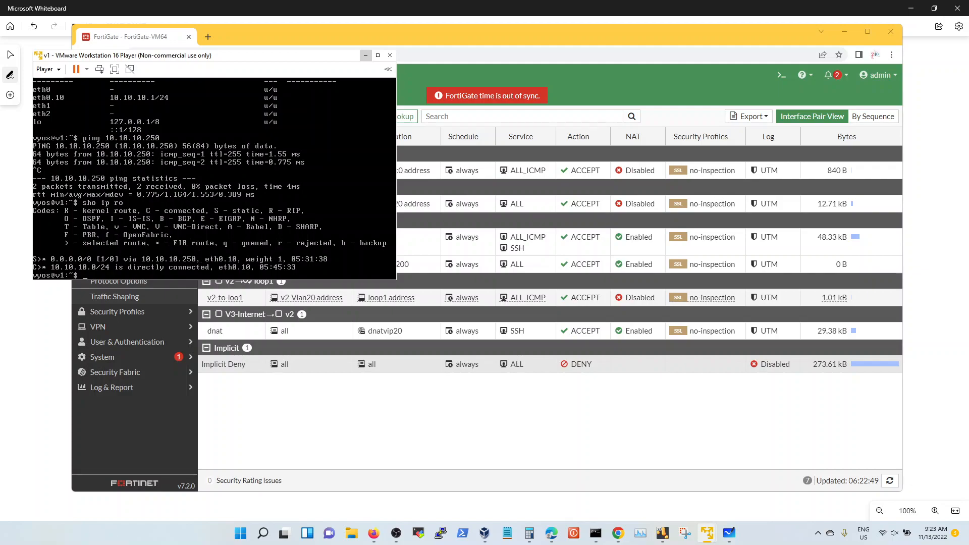
Step: Ping 200.1.1.1 from v1 to test reachability of v3's loopback, and stop the ping
{"action": "type", "text": "200.1.1.1"}
{"action": "key", "text": "Return"}
{"action": "key", "text": "ctrl+c"}
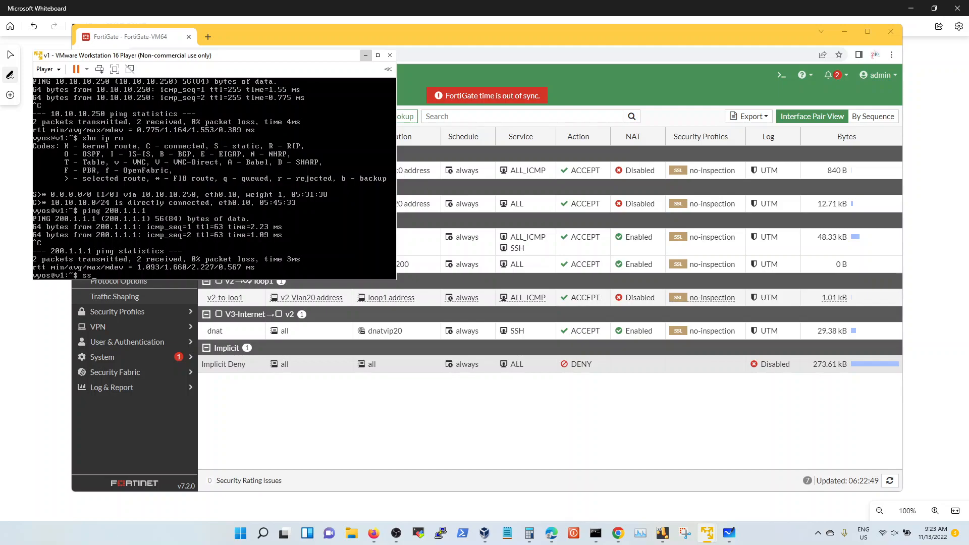
{"action": "type", "text": "ssh vyos@200.1.1.1"}
{"action": "key", "text": "Return"}
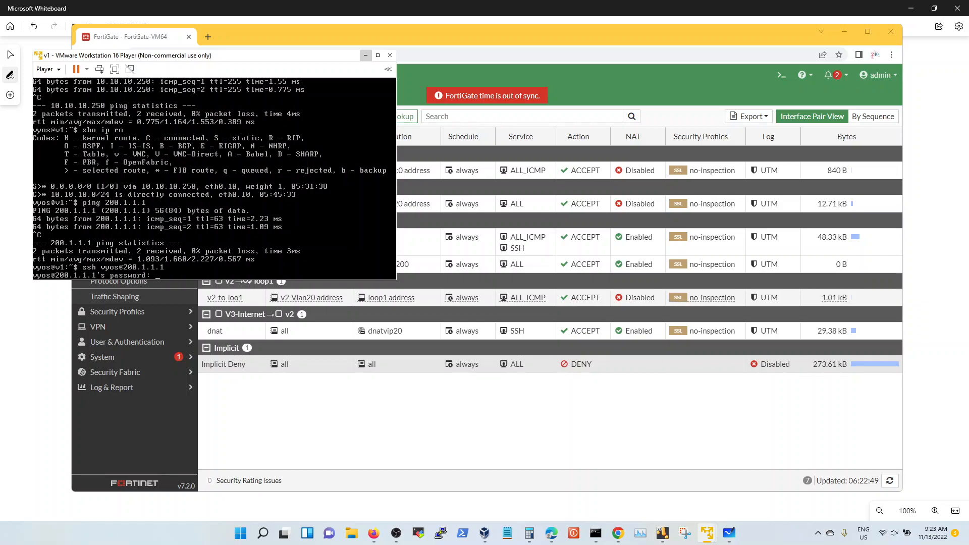
{"action": "key", "text": "Return"}
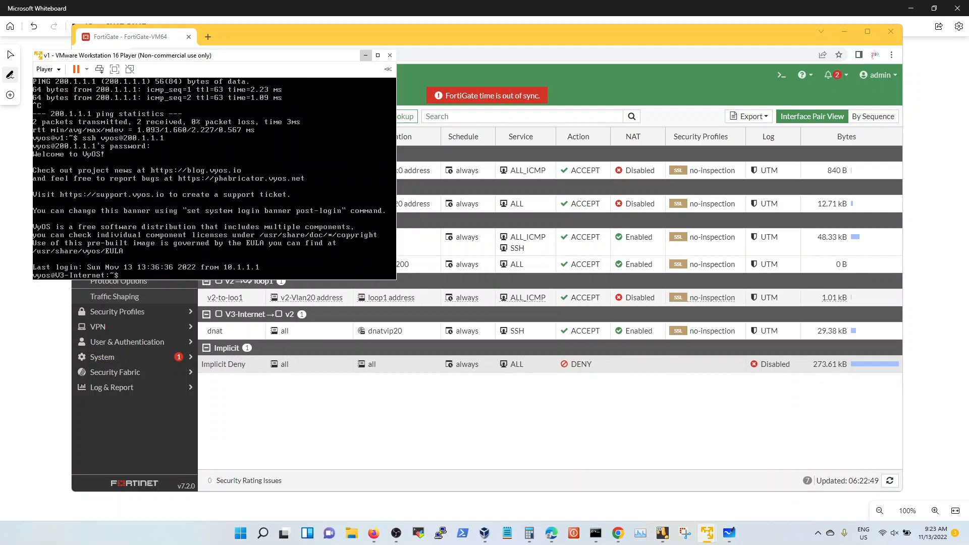
{"action": "type", "text": "exit"}
{"action": "key", "text": "Return"}
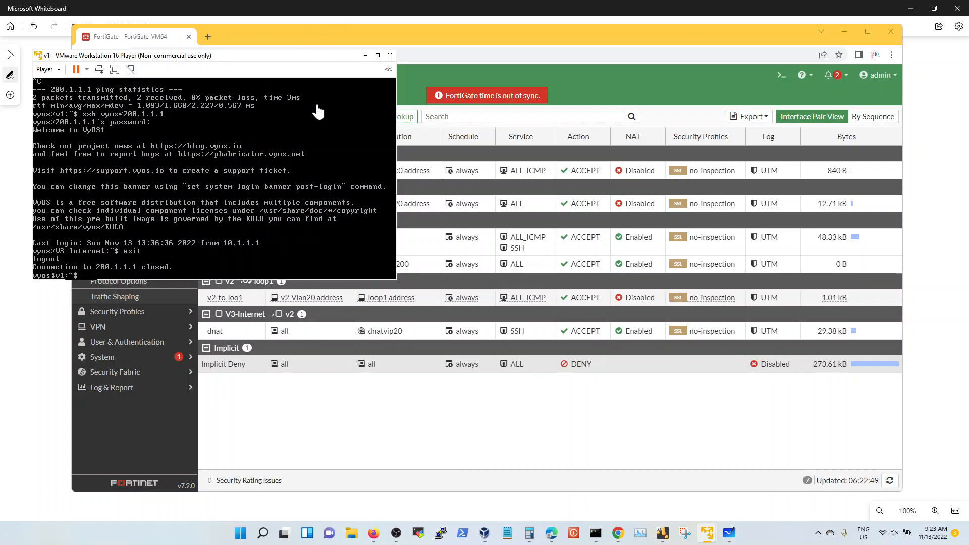
Step: Show the whiteboard topology, return to Chrome, and inspect the 20.20.20.0/24 Blackhole static route without changing it
{"action": "left_click", "coordinate": [360, 11]}
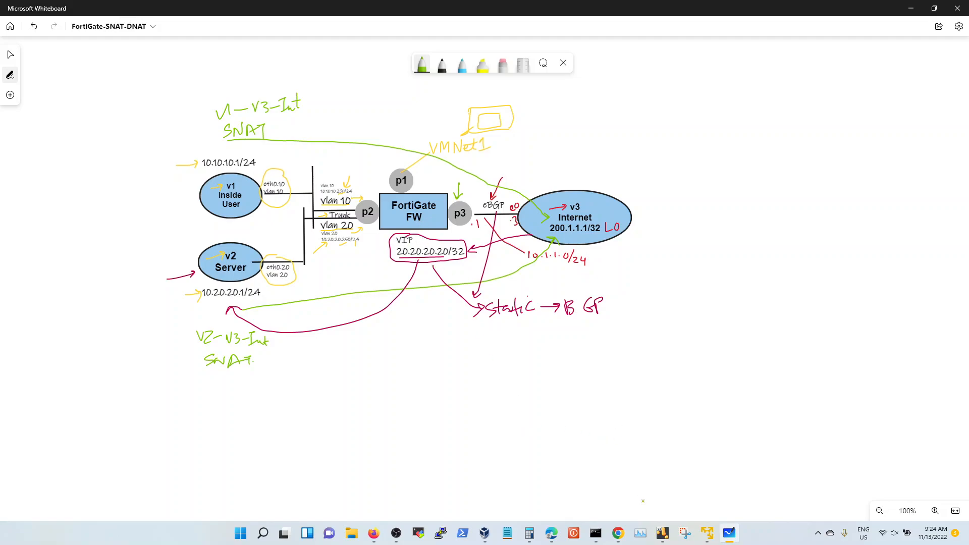
{"action": "left_click", "coordinate": [618, 534]}
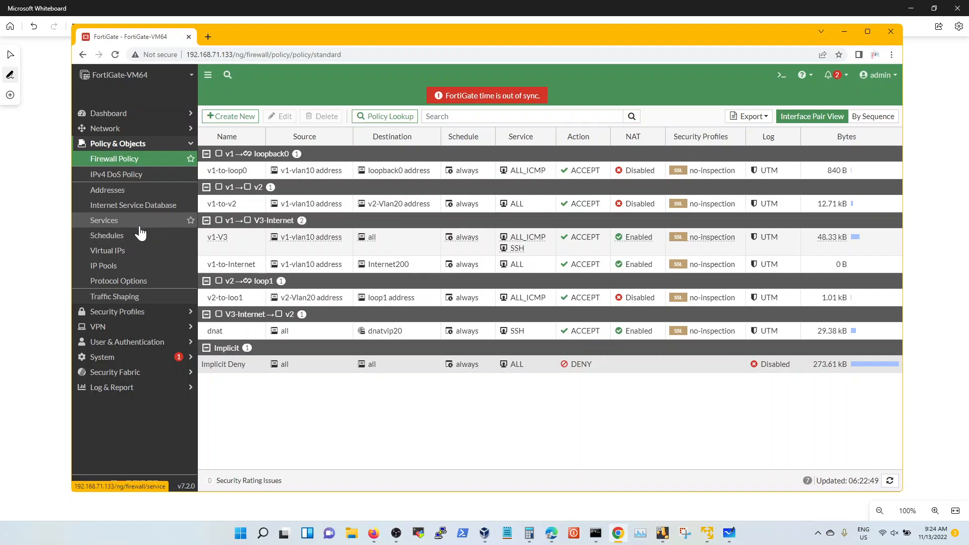
{"action": "left_click", "coordinate": [122, 129]}
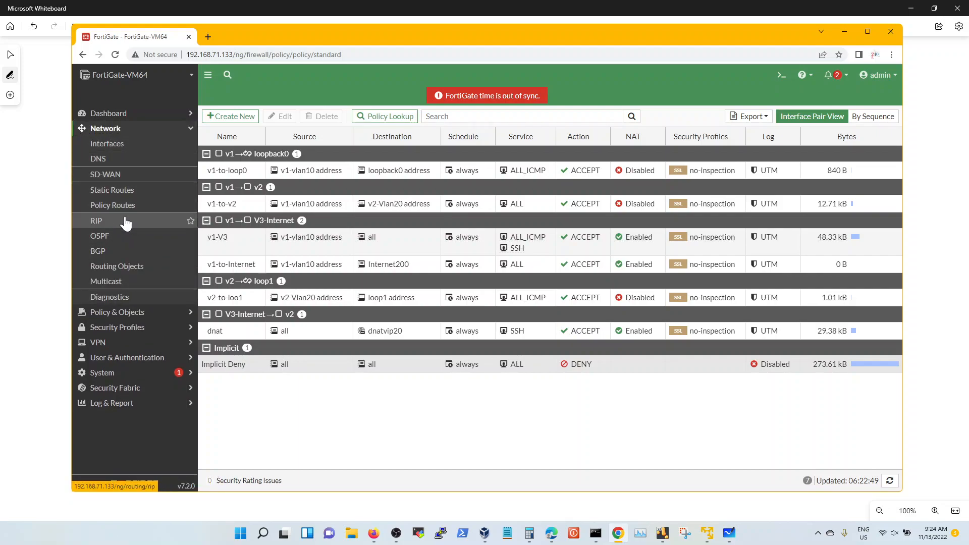
{"action": "left_click", "coordinate": [135, 193]}
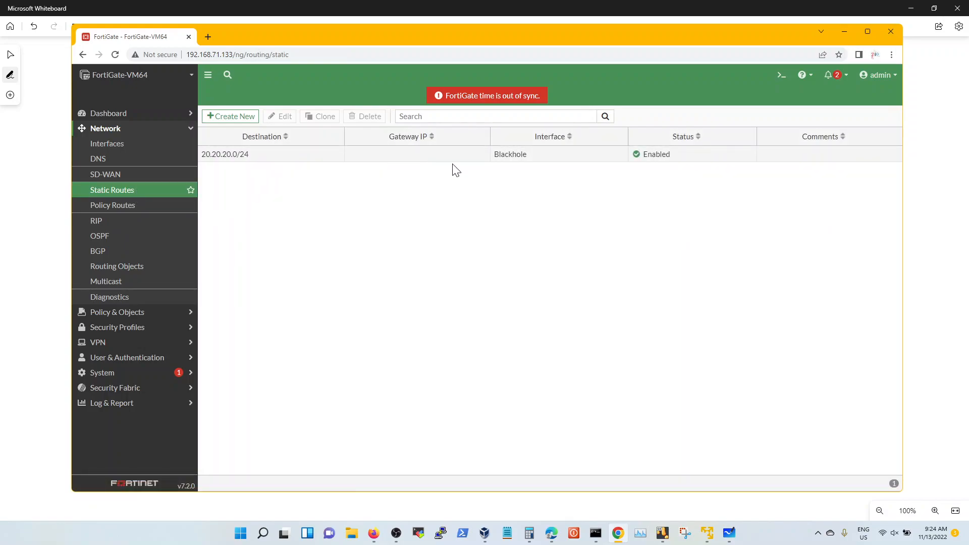
{"action": "left_click", "coordinate": [278, 165]}
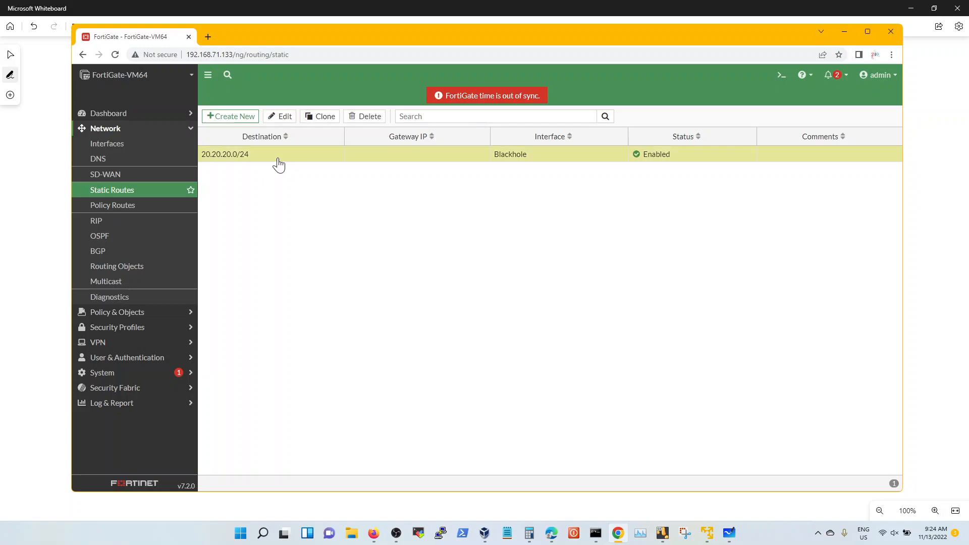
{"action": "left_click", "coordinate": [281, 116]}
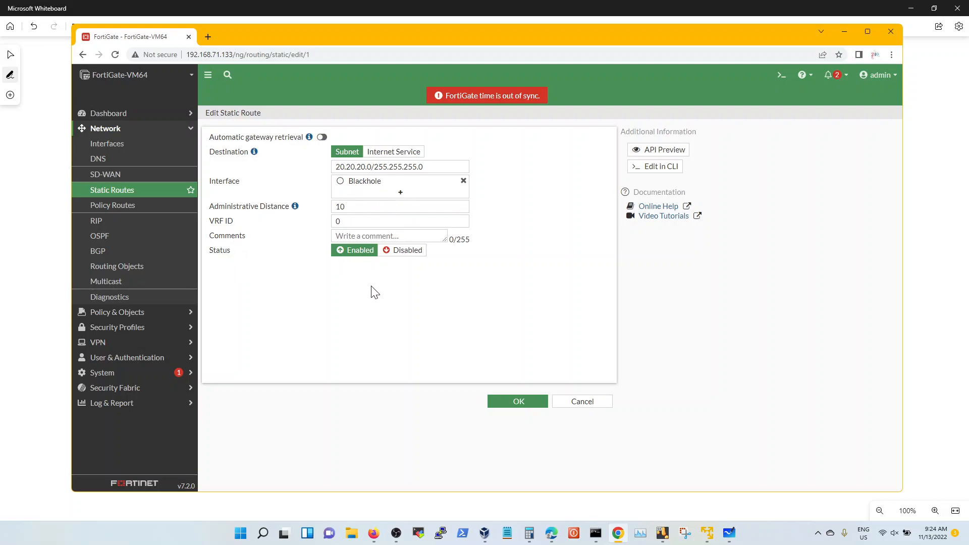
{"action": "left_click", "coordinate": [587, 404]}
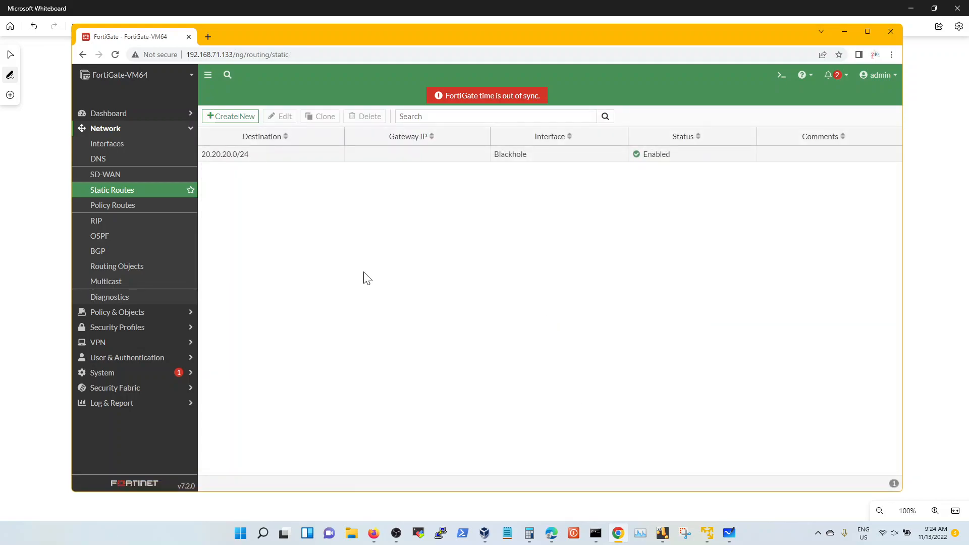
Step: Examine the FortiGate's BGP configuration, from its neighbors down to the IPv4 redistribution of static routes
{"action": "left_click", "coordinate": [123, 252]}
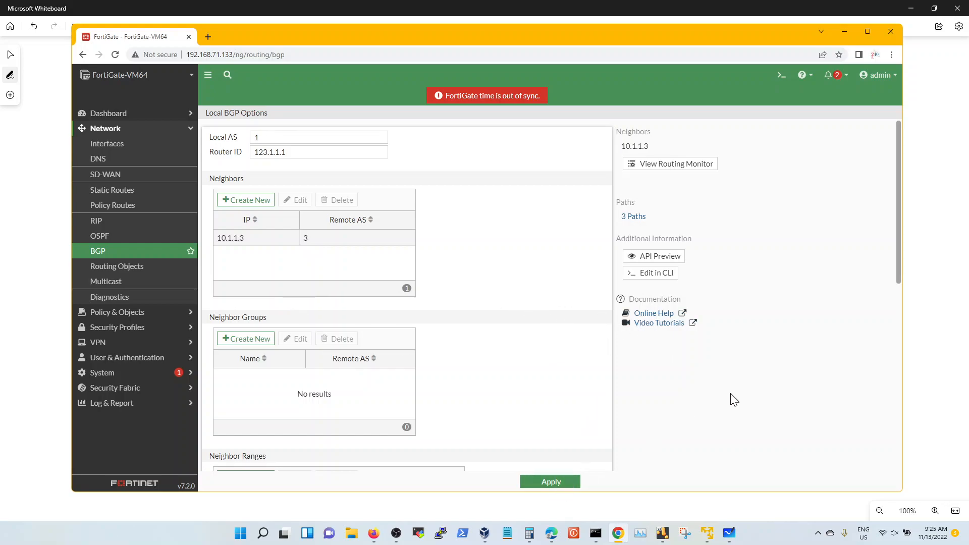
{"action": "left_click_drag", "start_coordinate": [898, 271], "coordinate": [886, 396]}
{"action": "left_click", "coordinate": [899, 443]}
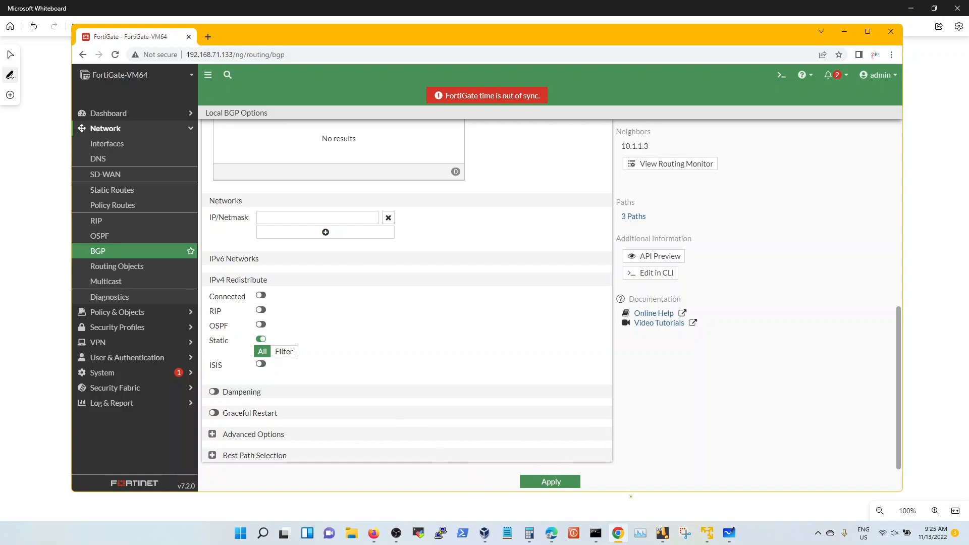
Step: Switch to the v3 VMware console, leave the configuration listing and configuration mode, and show the IP routing table
{"action": "mouse_move", "coordinate": [707, 533]}
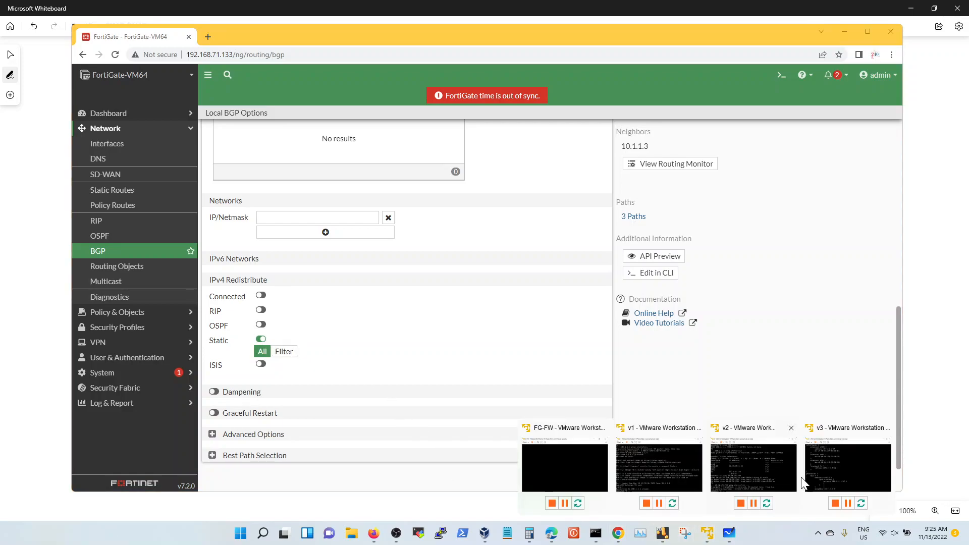
{"action": "left_click", "coordinate": [831, 456]}
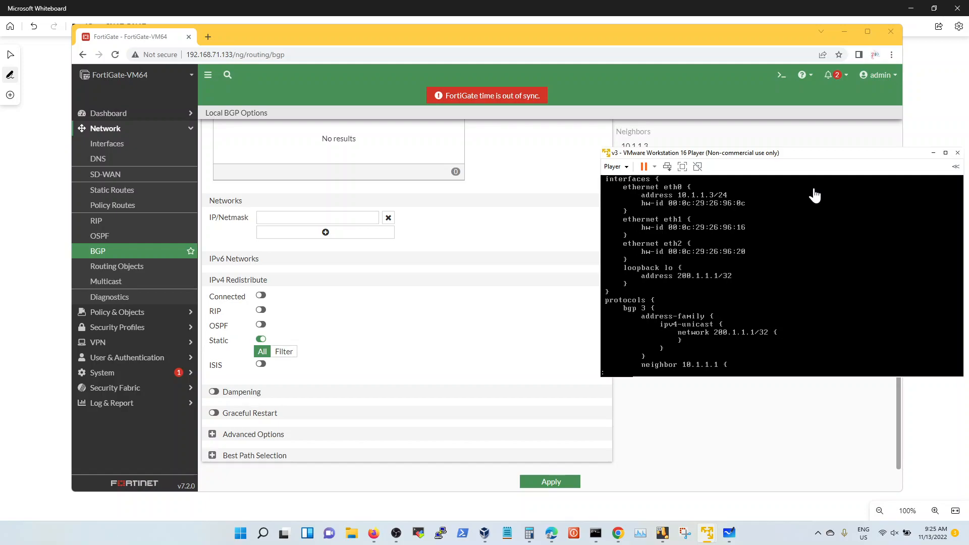
{"action": "key", "text": "q"}
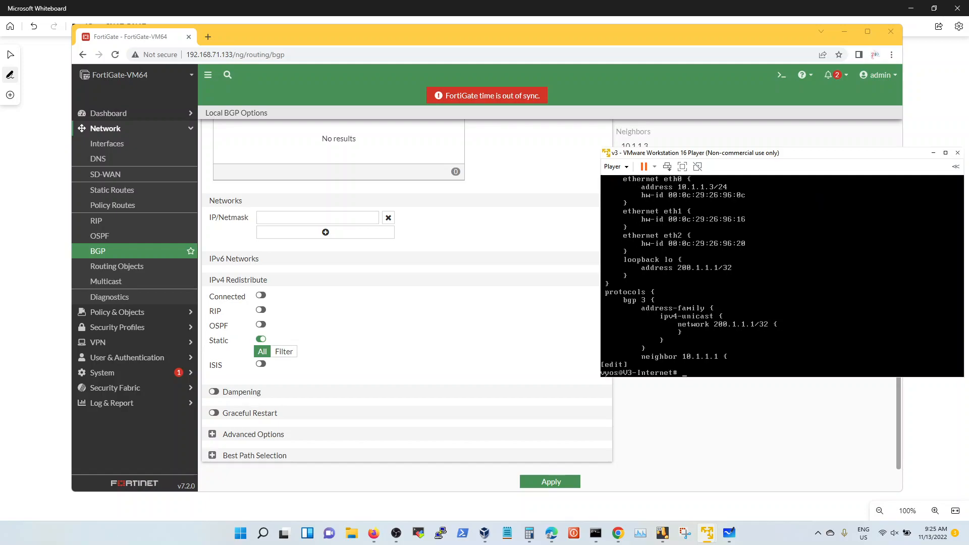
{"action": "type", "text": "exit"}
{"action": "key", "text": "Return"}
{"action": "type", "text": "sho ip ro"}
{"action": "key", "text": "Return"}
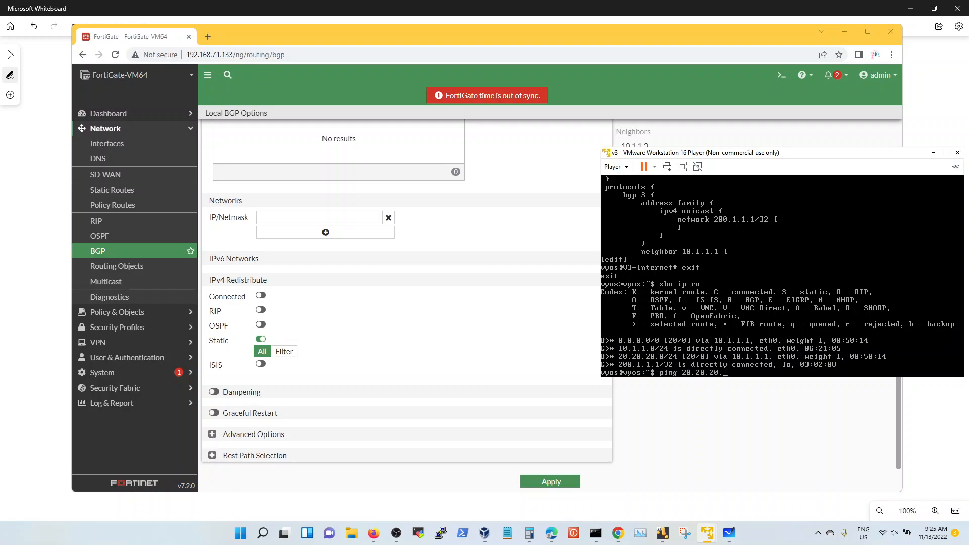
Step: Ping the VIP 20.20.20.20 from v3 to test its reachability, and stop the ping
{"action": "type", "text": "20"}
{"action": "key", "text": "Return"}
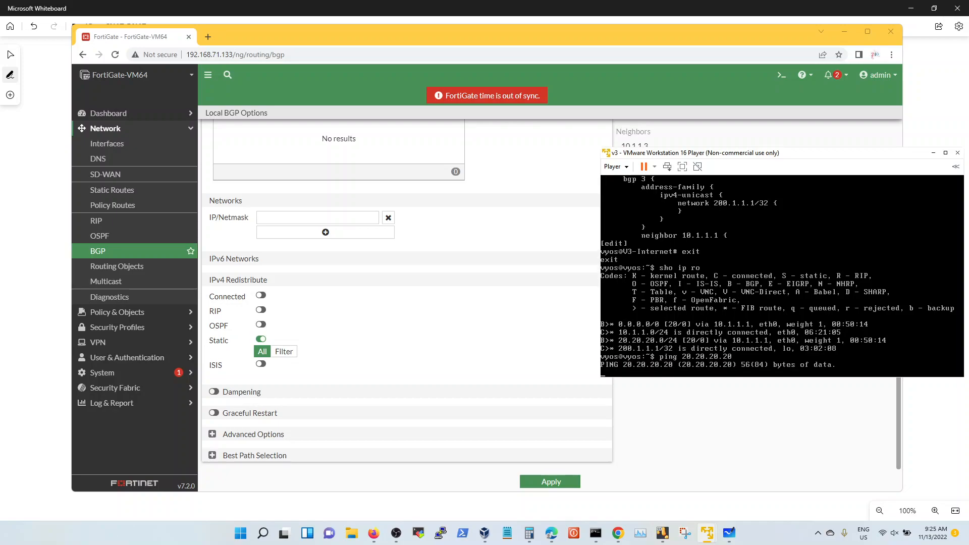
{"action": "key", "text": "ctrl+c"}
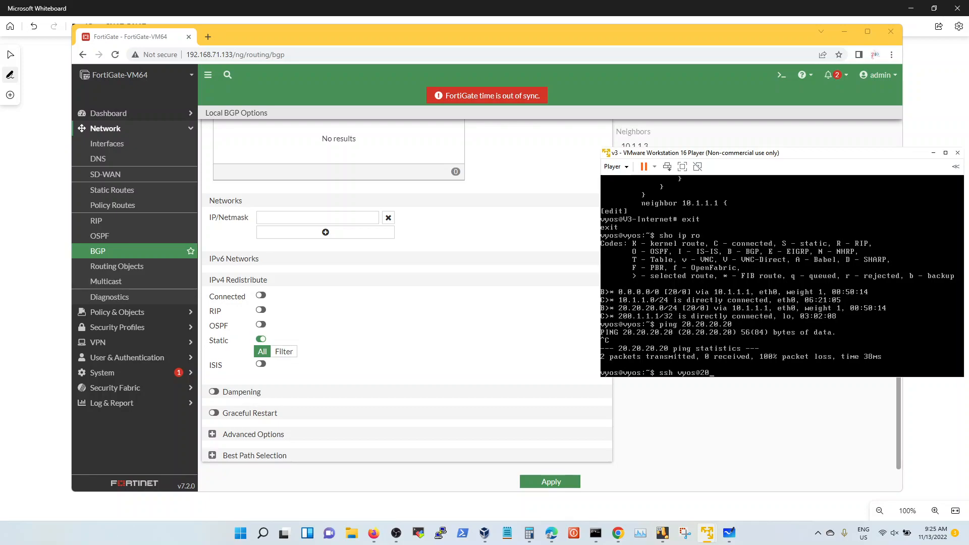
{"action": "key", "text": "Return"}
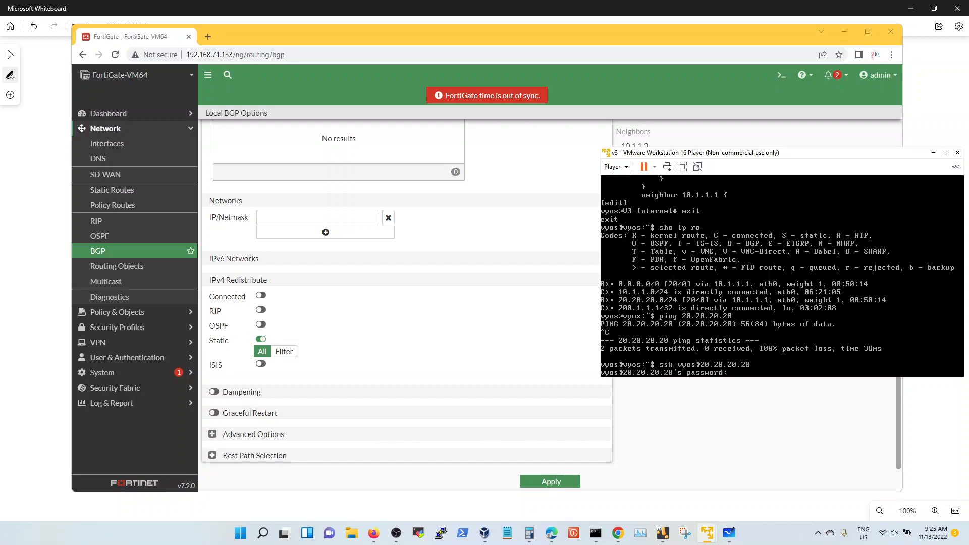
{"action": "key", "text": "Return"}
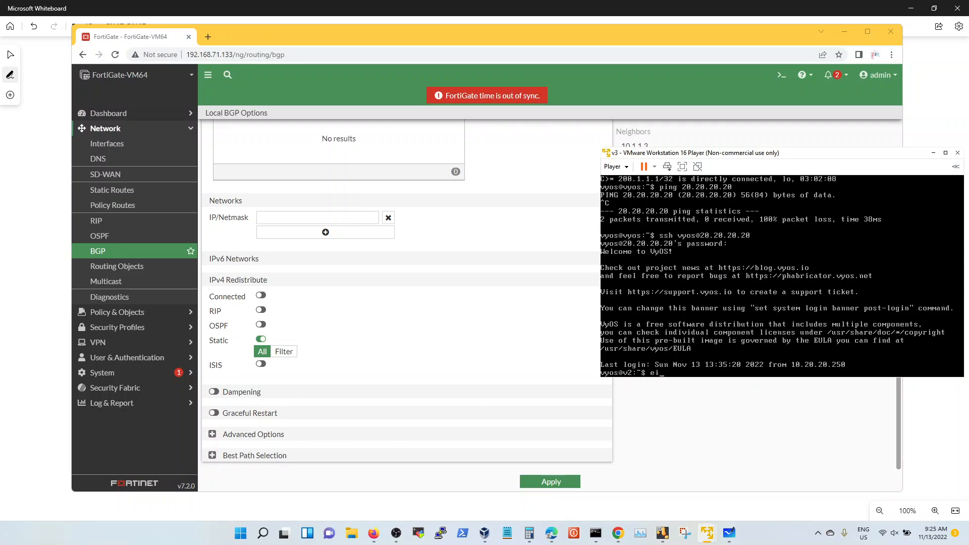
{"action": "type", "text": "t"}
{"action": "key", "text": "Return"}
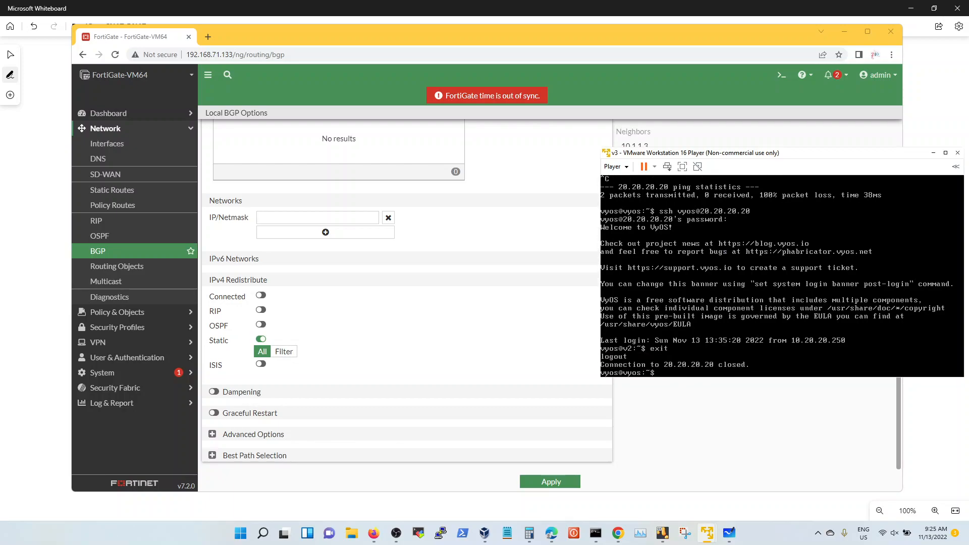
Step: Switch back to Chrome and display the FortiGate's list of network interfaces
{"action": "left_click", "coordinate": [738, 457]}
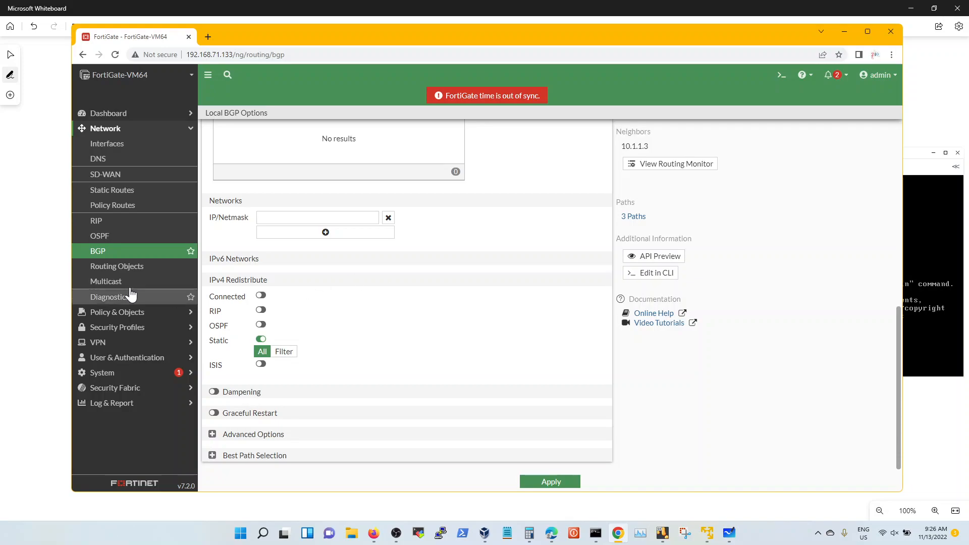
{"action": "left_click", "coordinate": [134, 133]}
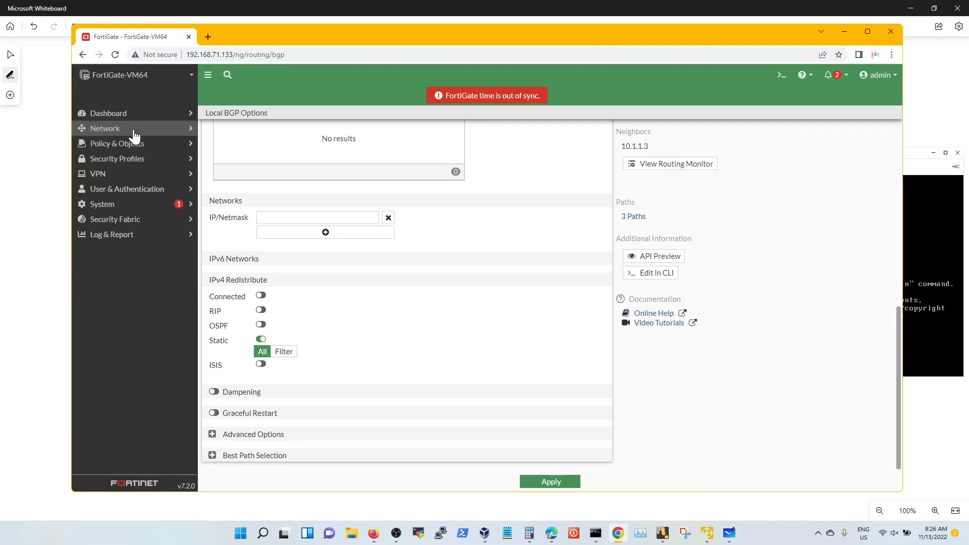
{"action": "left_click", "coordinate": [135, 132]}
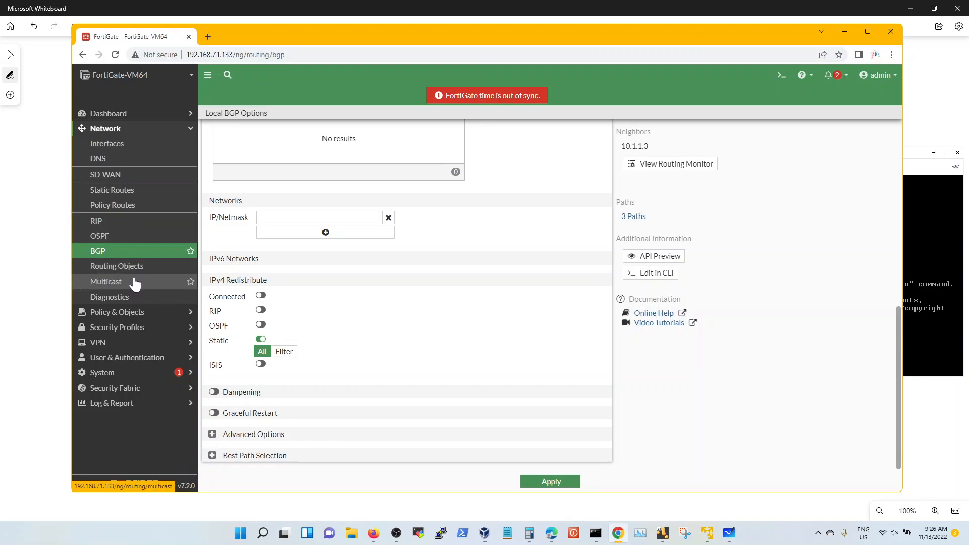
{"action": "left_click", "coordinate": [129, 150]}
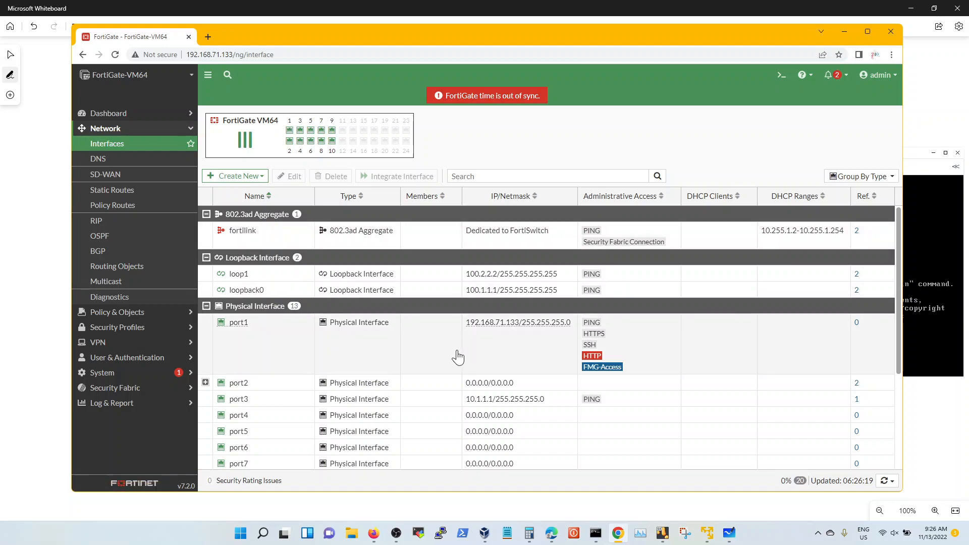
Step: Inspect the external and mapped addresses of the virtual IP dnatvip20, and close it without changes
{"action": "left_click", "coordinate": [158, 315]}
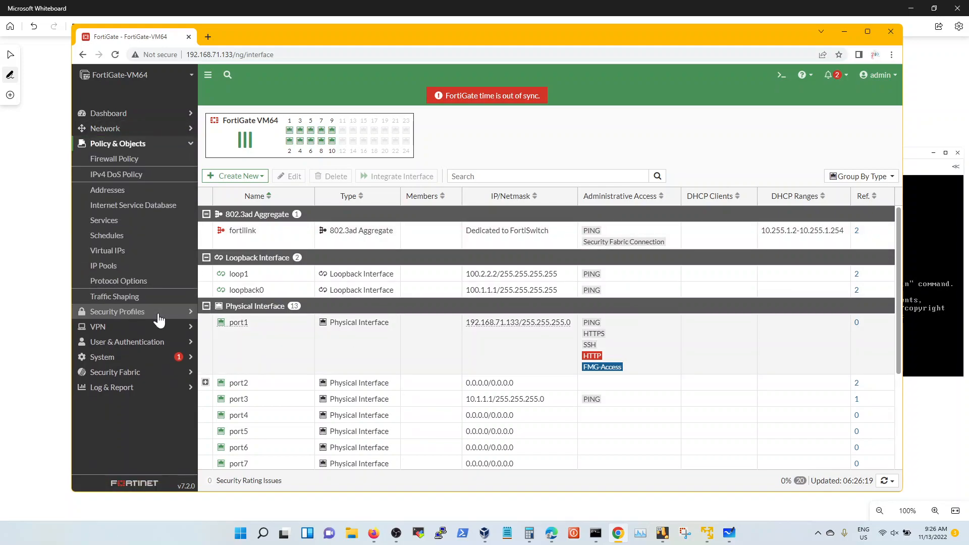
{"action": "left_click", "coordinate": [130, 255]}
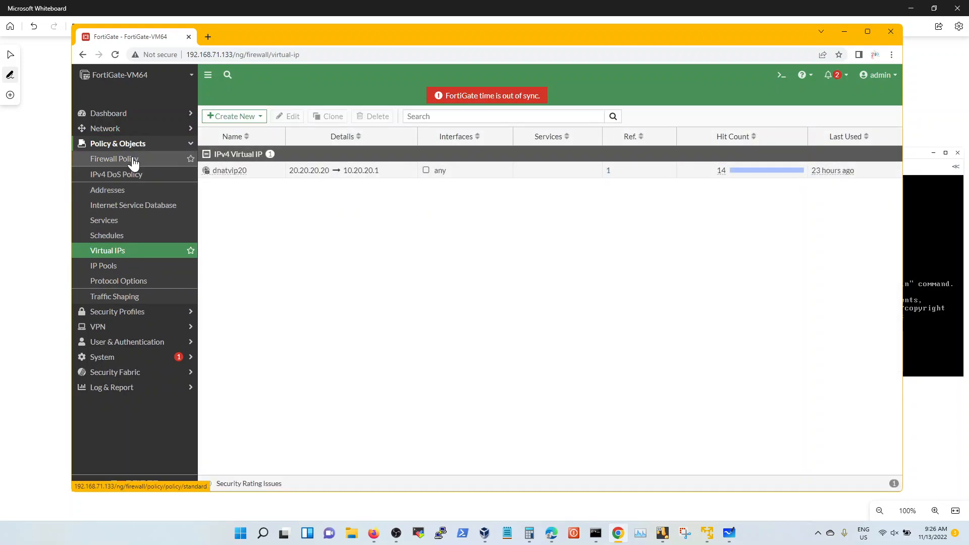
{"action": "left_click", "coordinate": [226, 174]}
{"action": "left_click", "coordinate": [288, 117]}
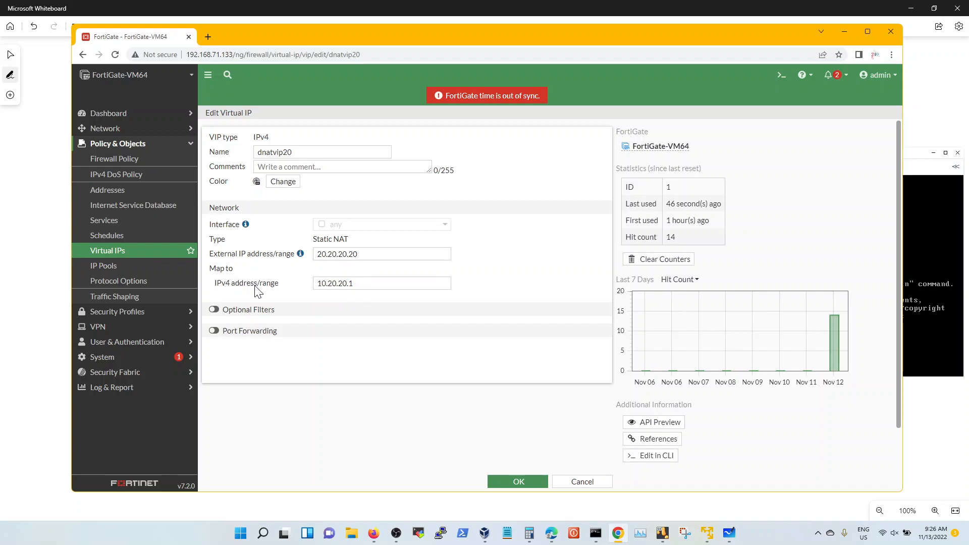
{"action": "left_click", "coordinate": [356, 284]}
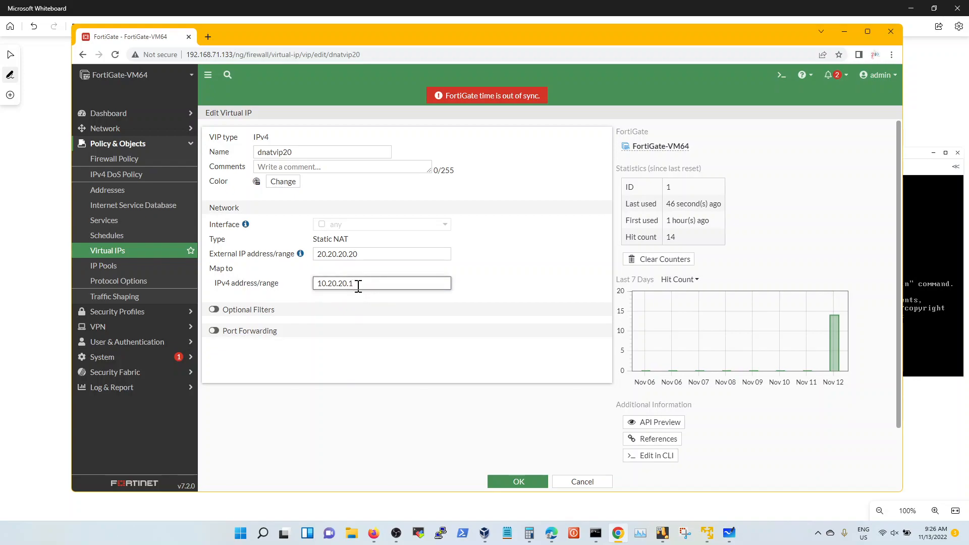
{"action": "left_click", "coordinate": [581, 482]}
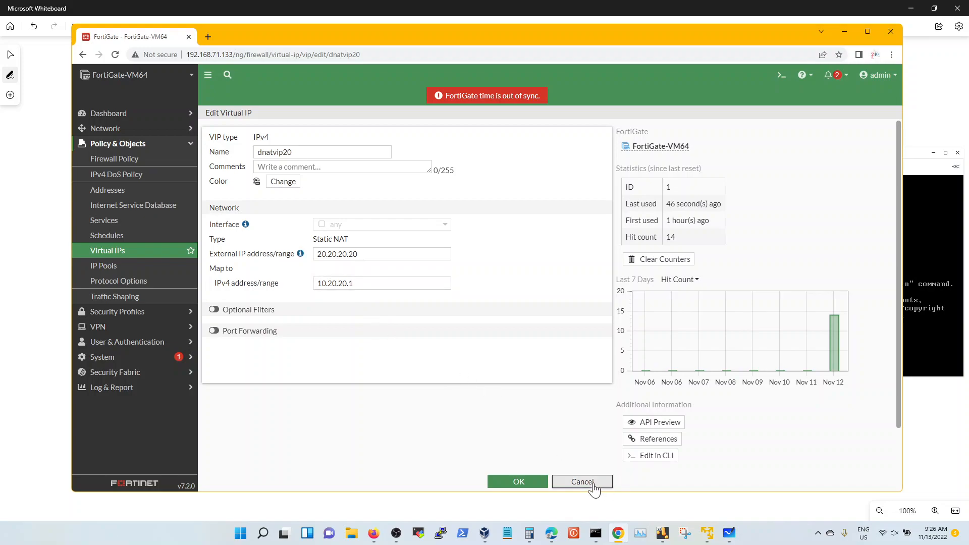
Step: Open the dnat firewall policy and inspect its incoming and outgoing interfaces and the details of its destination virtual IP
{"action": "left_click", "coordinate": [140, 166]}
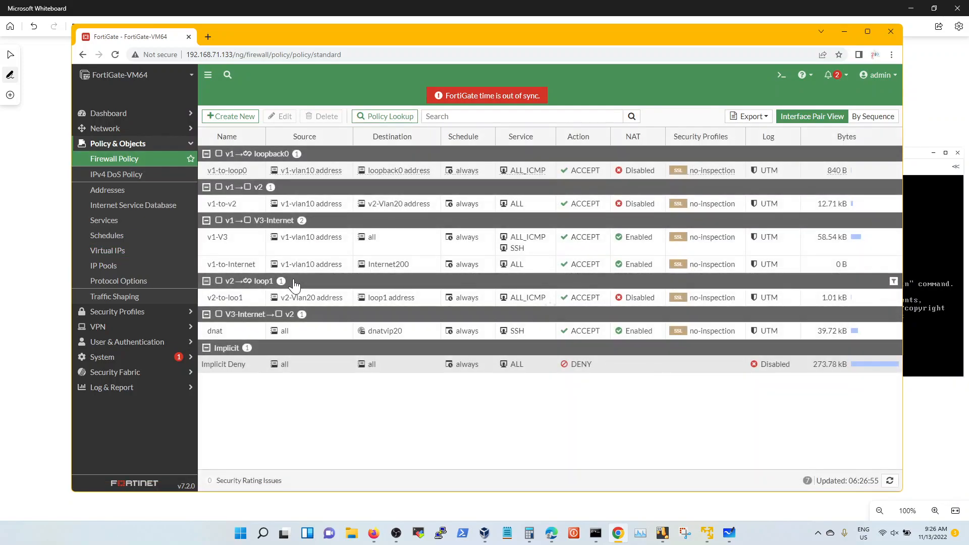
{"action": "left_click", "coordinate": [222, 333]}
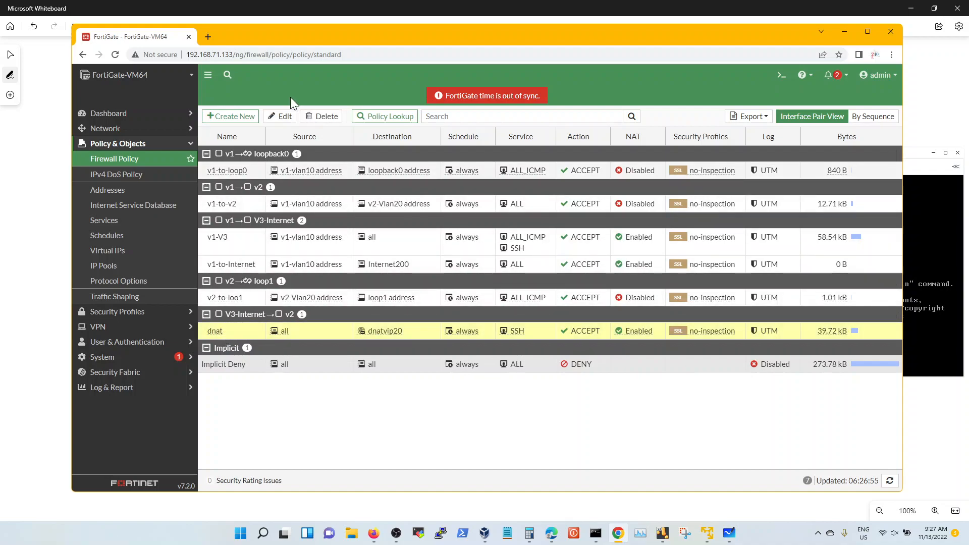
{"action": "left_click", "coordinate": [284, 117]}
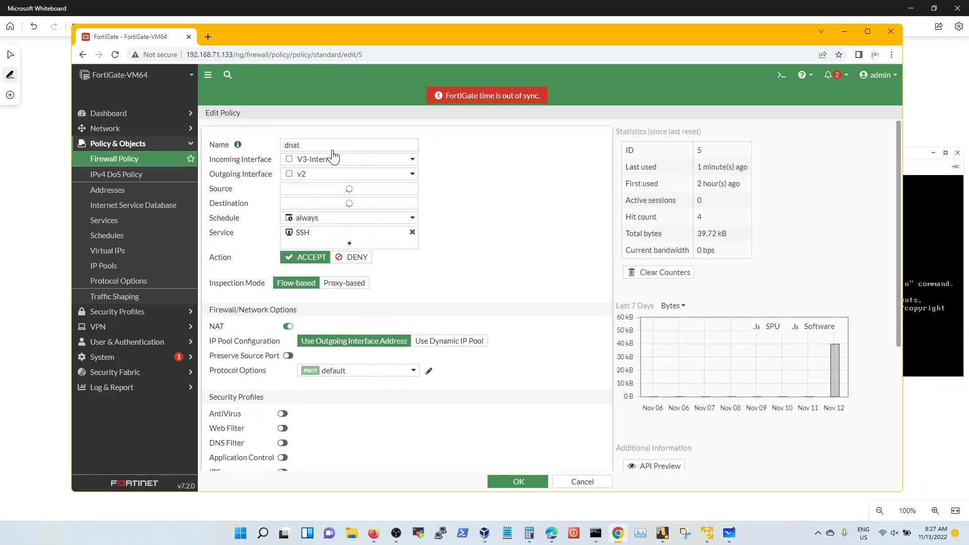
{"action": "mouse_move", "coordinate": [323, 170]}
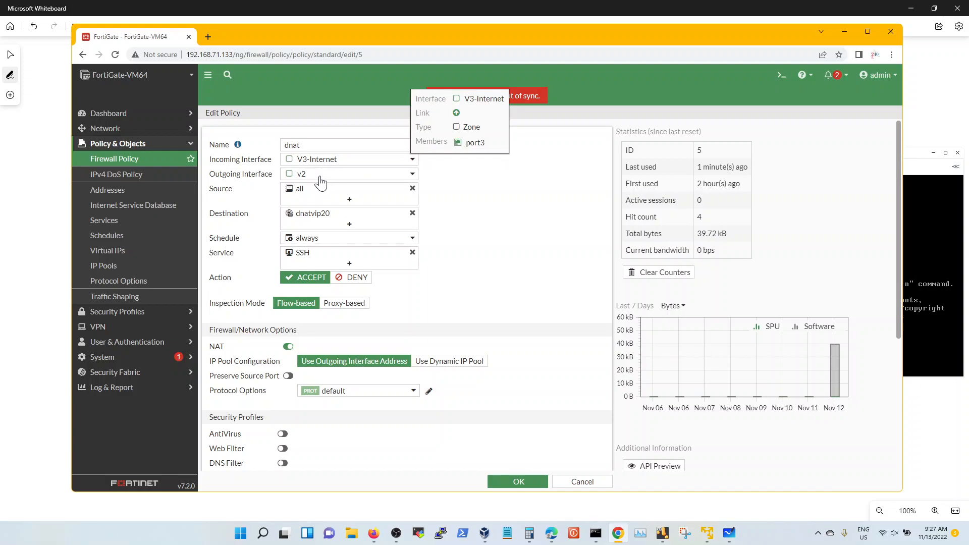
{"action": "mouse_move", "coordinate": [322, 181]}
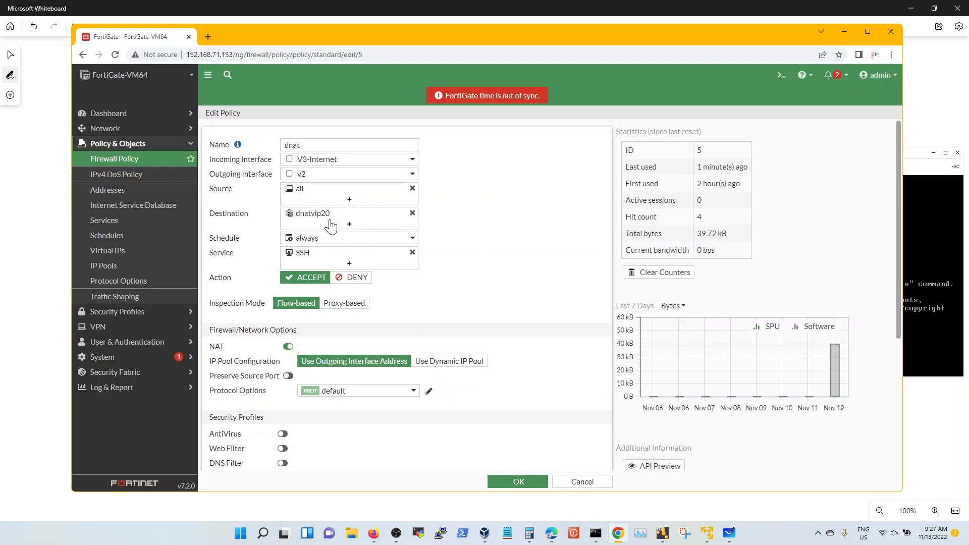
{"action": "mouse_move", "coordinate": [353, 218]}
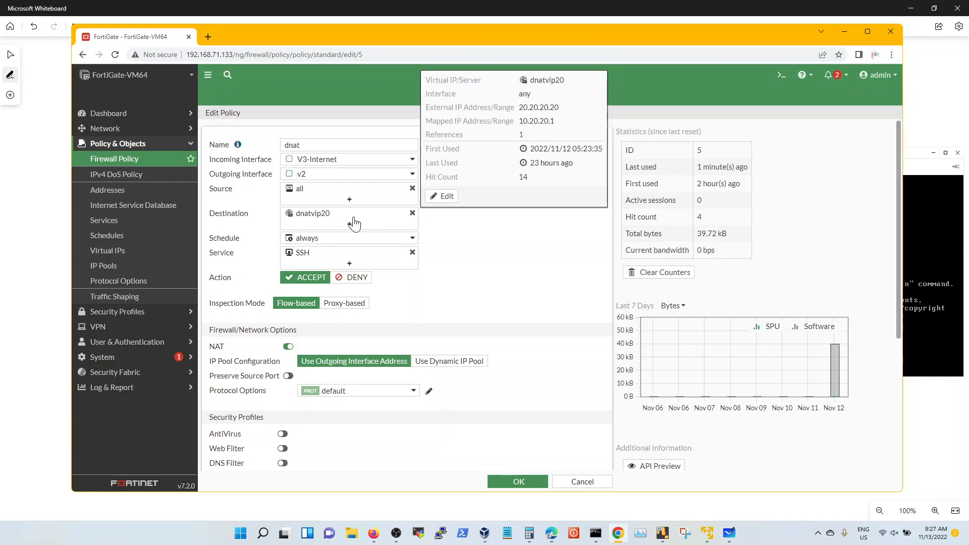
Step: Look through the selectable destination entries of the dnat policy down to the virtual IPs, and close the policy without changes
{"action": "left_click", "coordinate": [350, 224]}
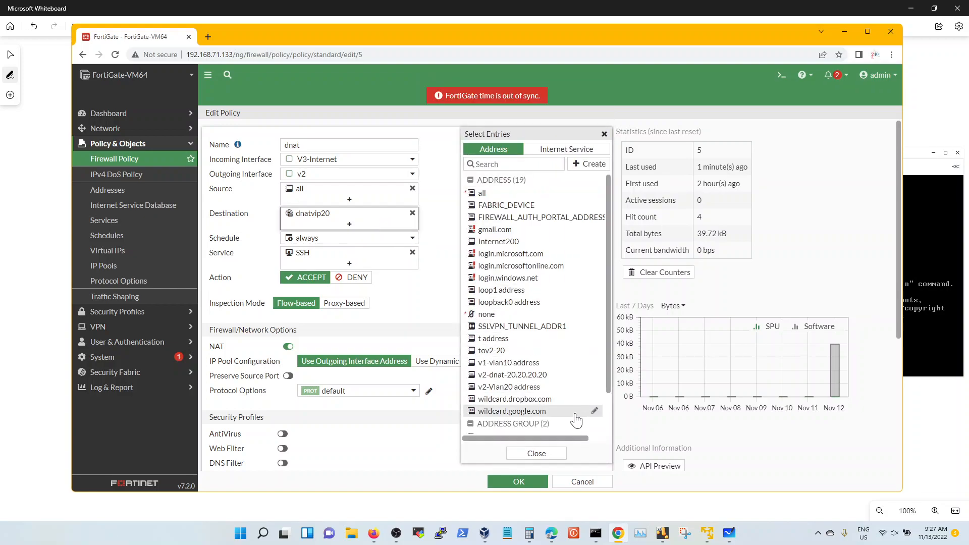
{"action": "mouse_move", "coordinate": [563, 392]}
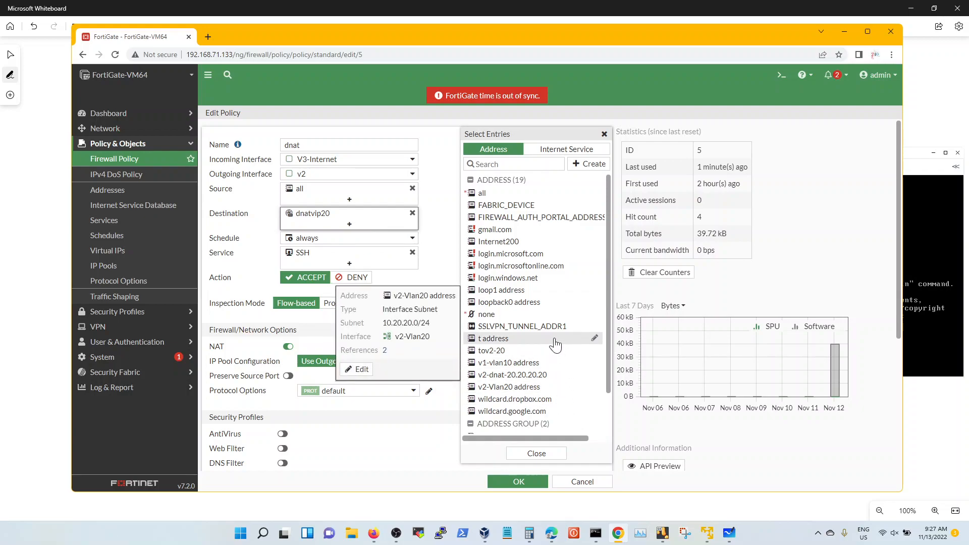
{"action": "scroll", "coordinate": [603, 402], "scroll_direction": "down", "scroll_amount": 2}
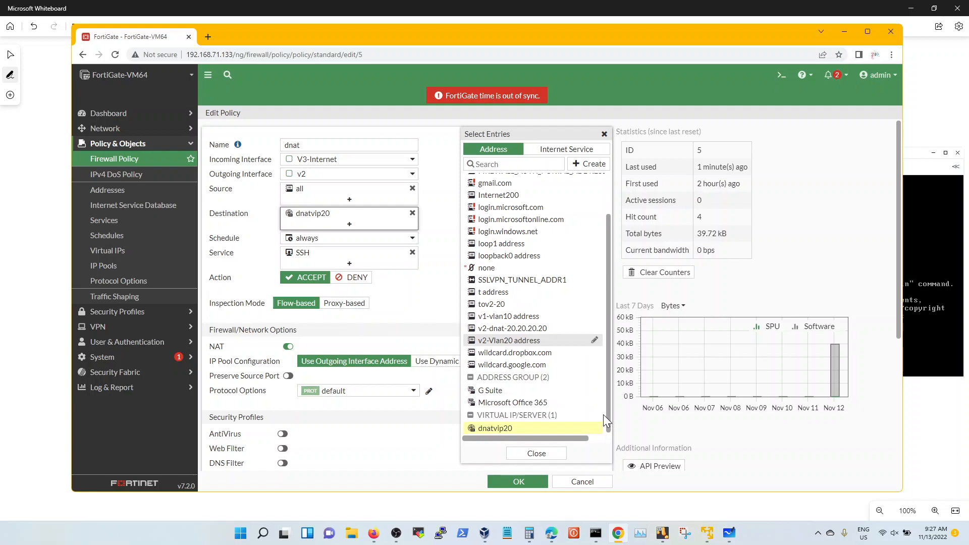
{"action": "left_click", "coordinate": [542, 454]}
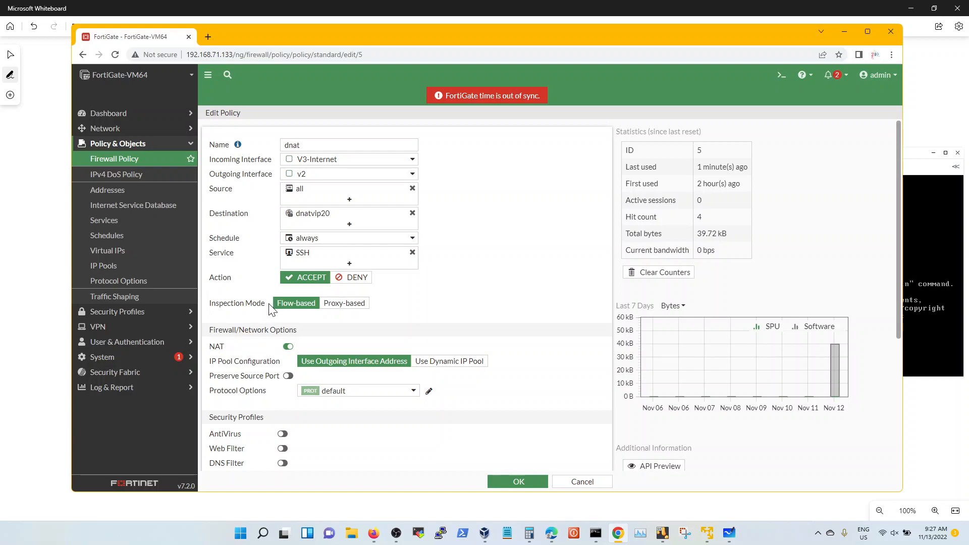
{"action": "mouse_move", "coordinate": [345, 392]}
{"action": "left_click", "coordinate": [575, 486]}
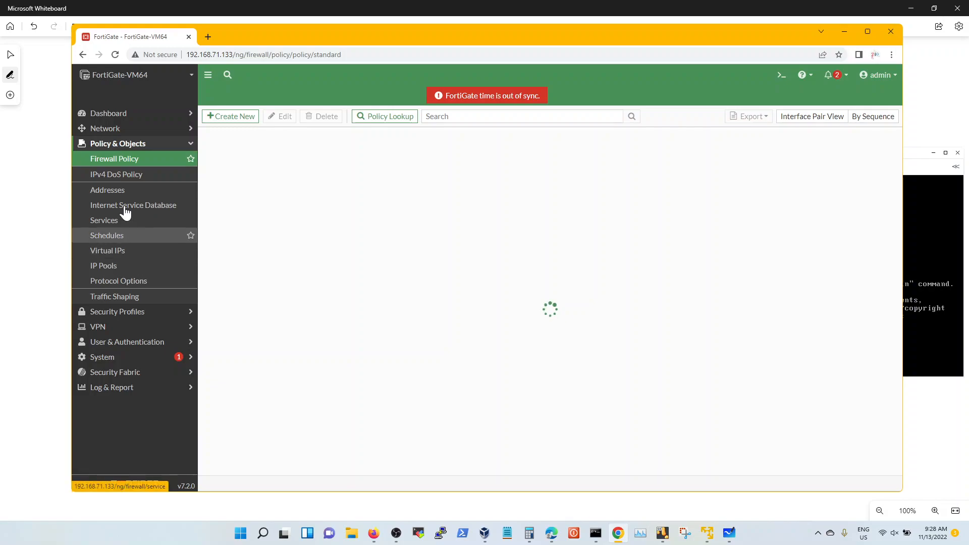
Step: Check the BGP neighbor's state in the routing monitor, and display the Static & Dynamic routes
{"action": "left_click", "coordinate": [118, 129]}
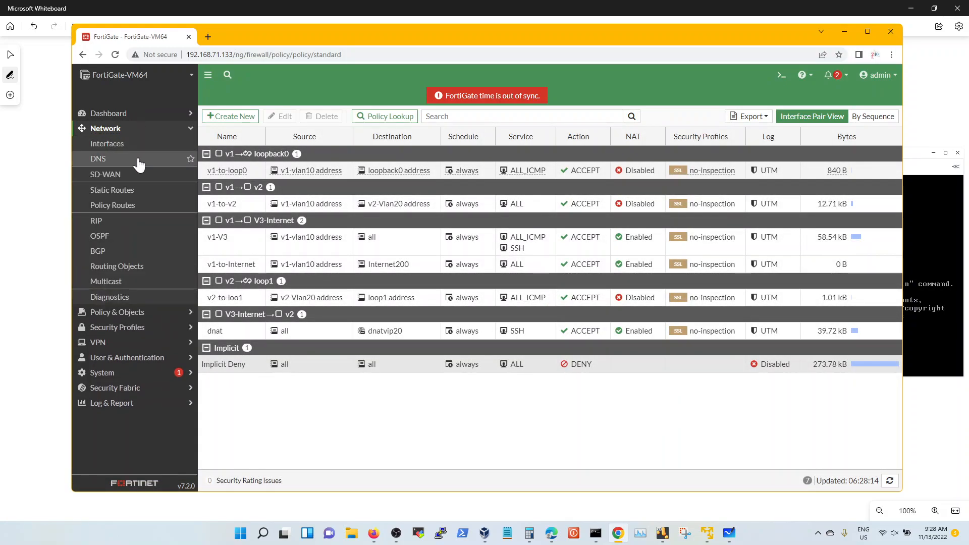
{"action": "left_click", "coordinate": [136, 257]}
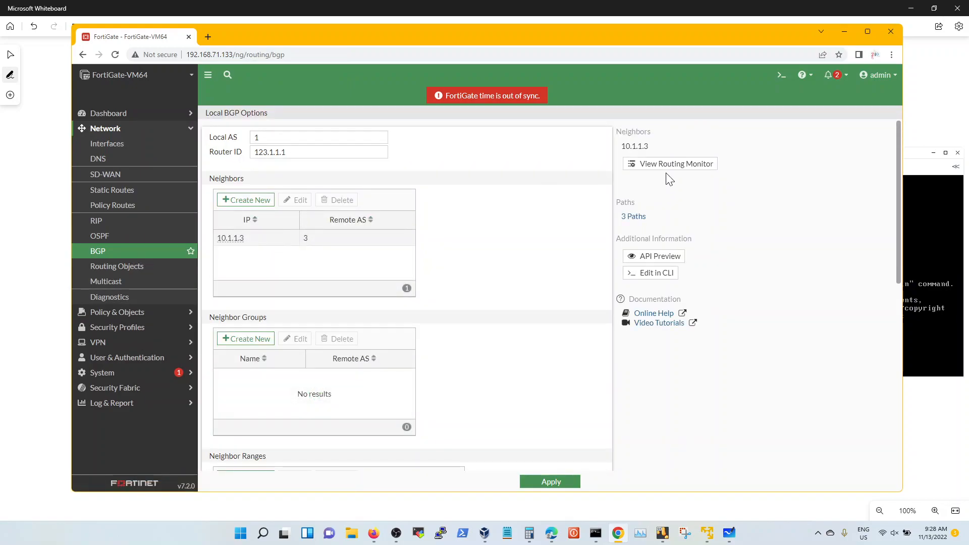
{"action": "left_click", "coordinate": [674, 166]}
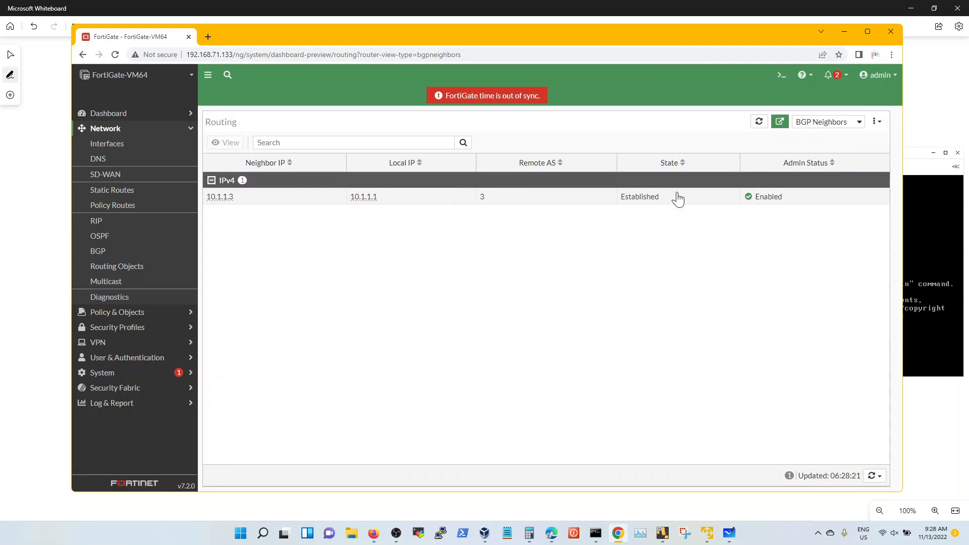
{"action": "left_click", "coordinate": [815, 124]}
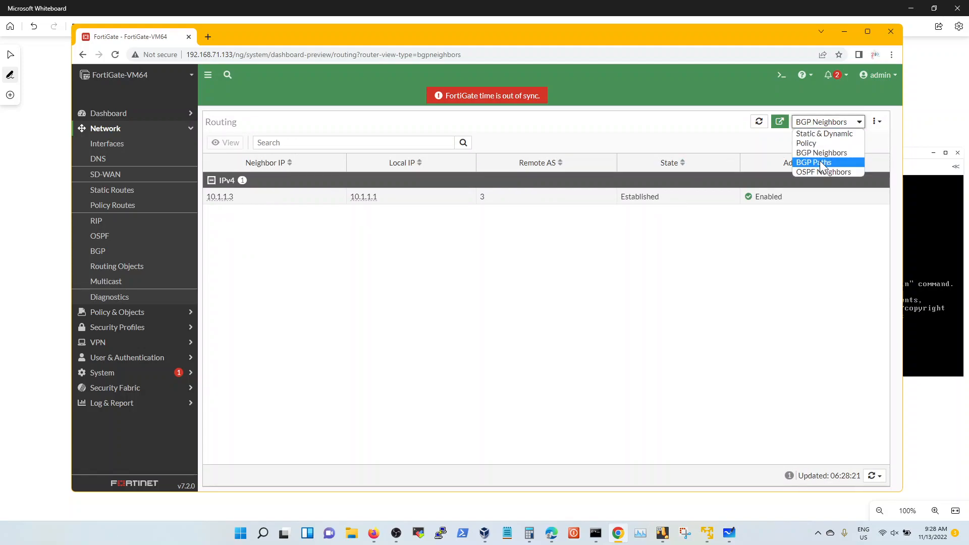
{"action": "left_click", "coordinate": [823, 133]}
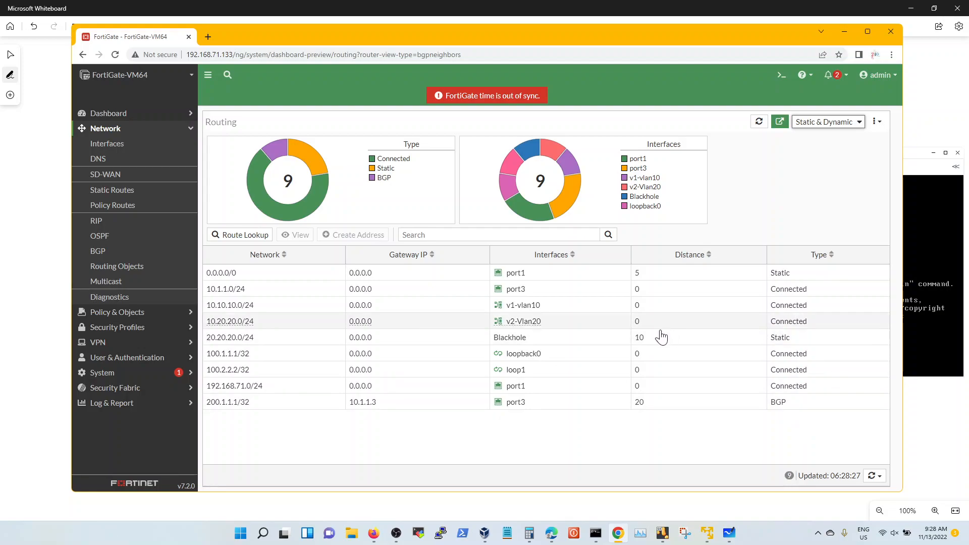
Step: Switch to Microsoft Whiteboard and highlight the SNAT label under v1-V3-Int in yellow
{"action": "left_click", "coordinate": [718, 13]}
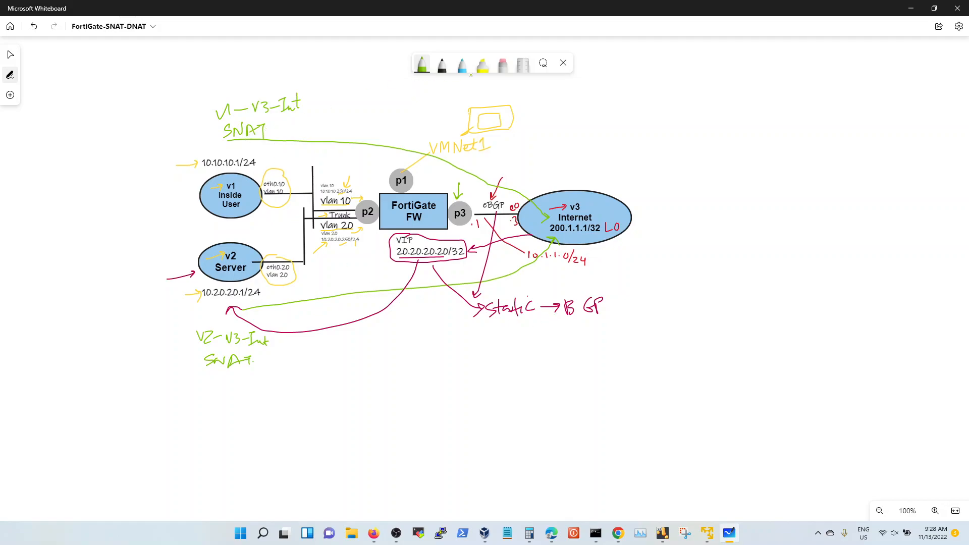
{"action": "left_click", "coordinate": [482, 65]}
{"action": "left_click_drag", "start_coordinate": [227, 132], "coordinate": [270, 131]}
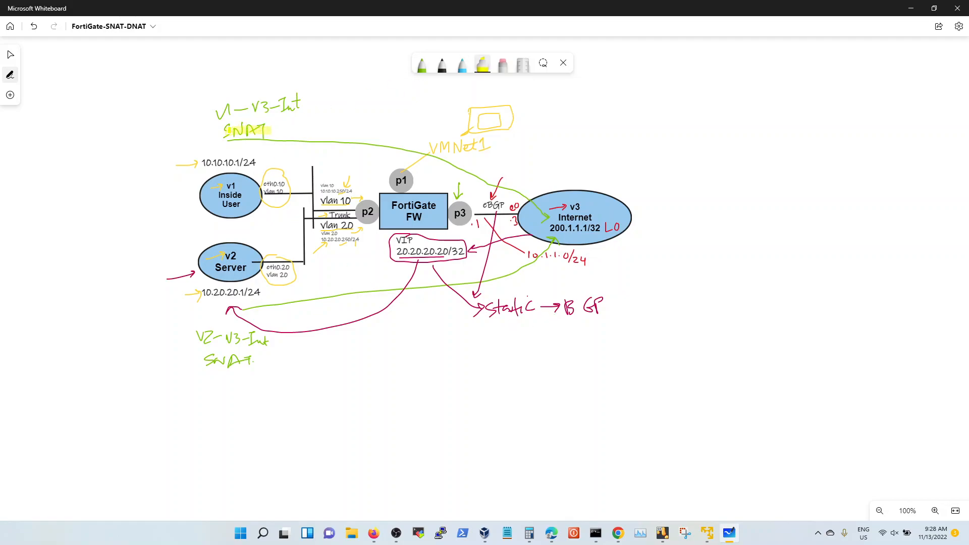